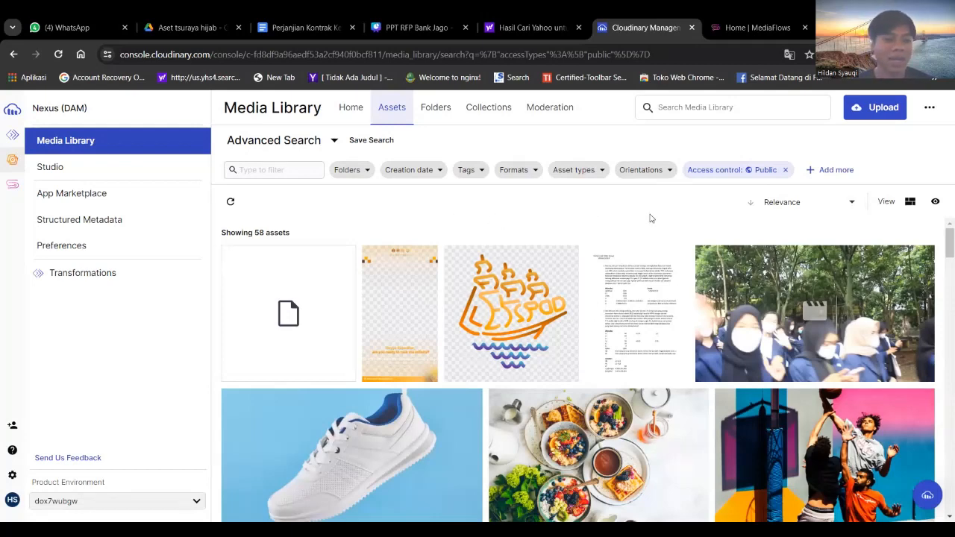
Upload IMG-20231126-WA0028.jpg from the aset folder in Documents > Digital Asset Management and skip the suggested tags.
left_click(866, 121)
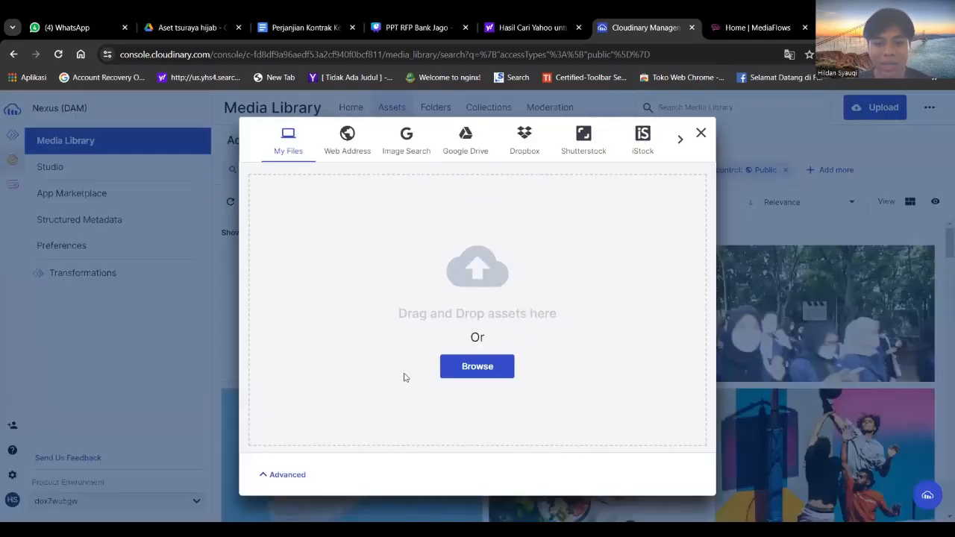
left_click(472, 368)
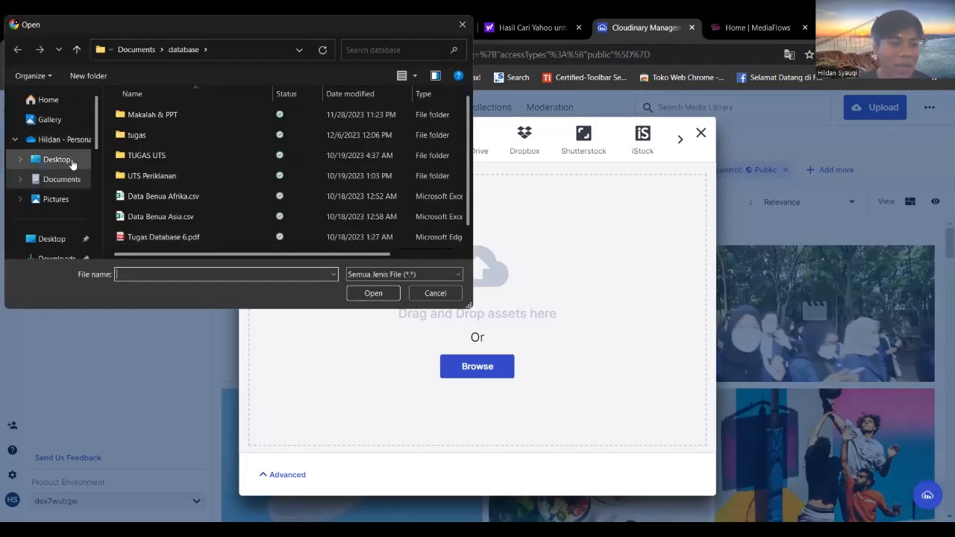
left_click(61, 179)
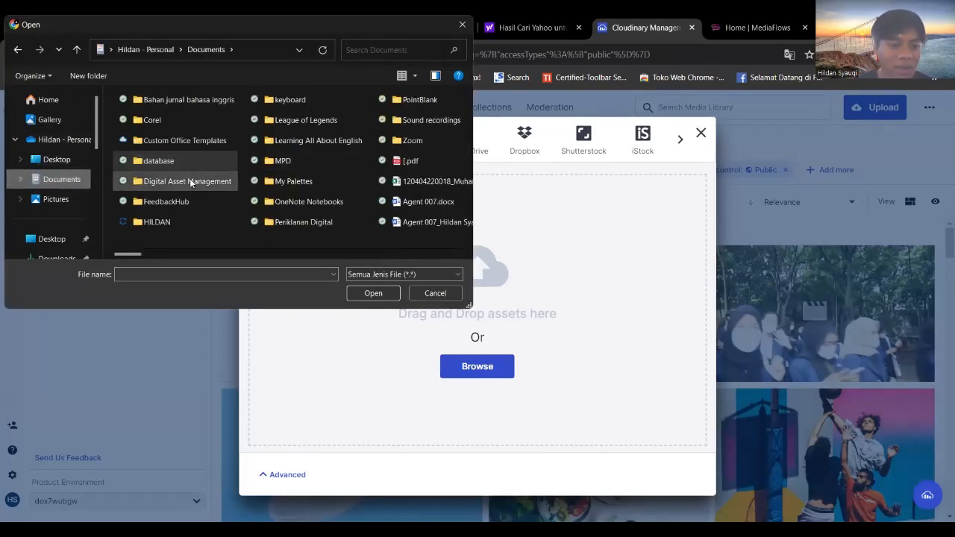
double_click(188, 181)
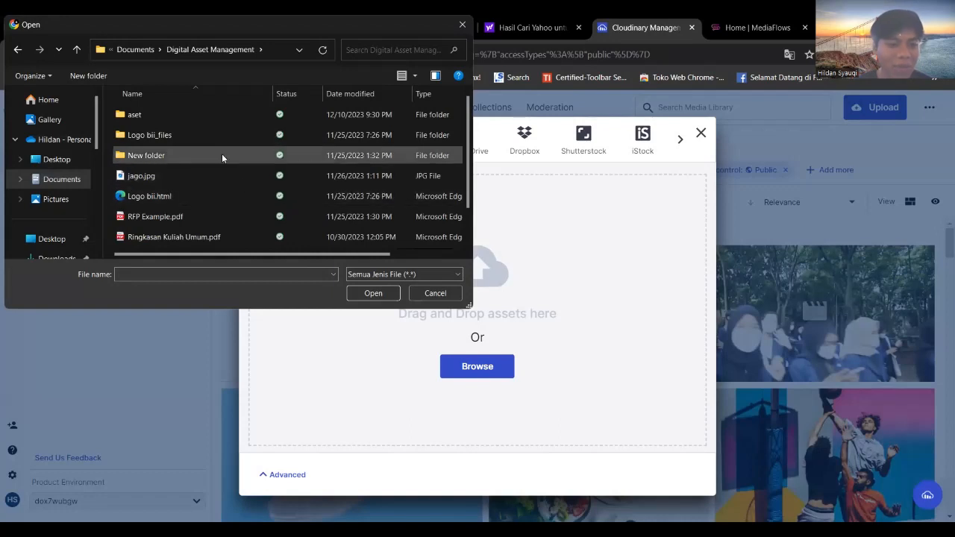
double_click(183, 119)
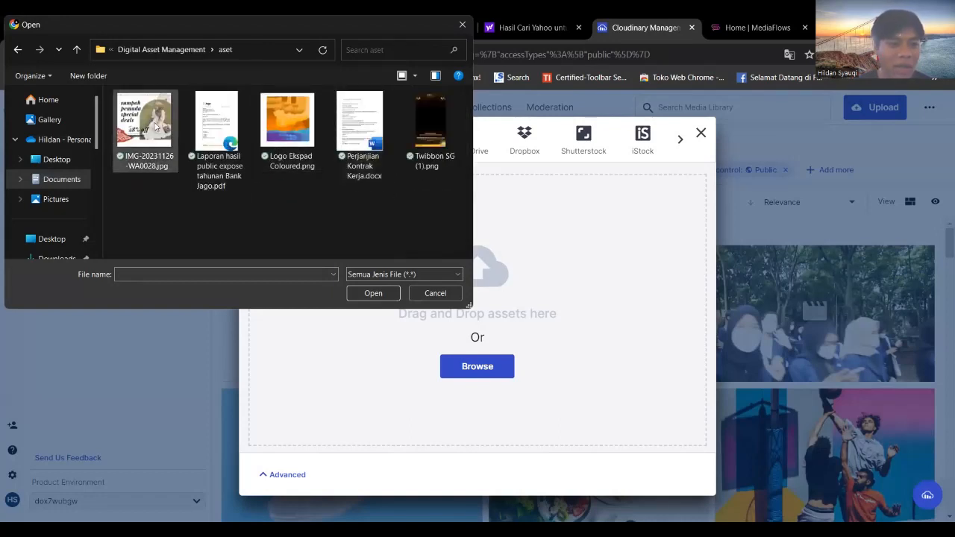
left_click(156, 126)
double_click(156, 127)
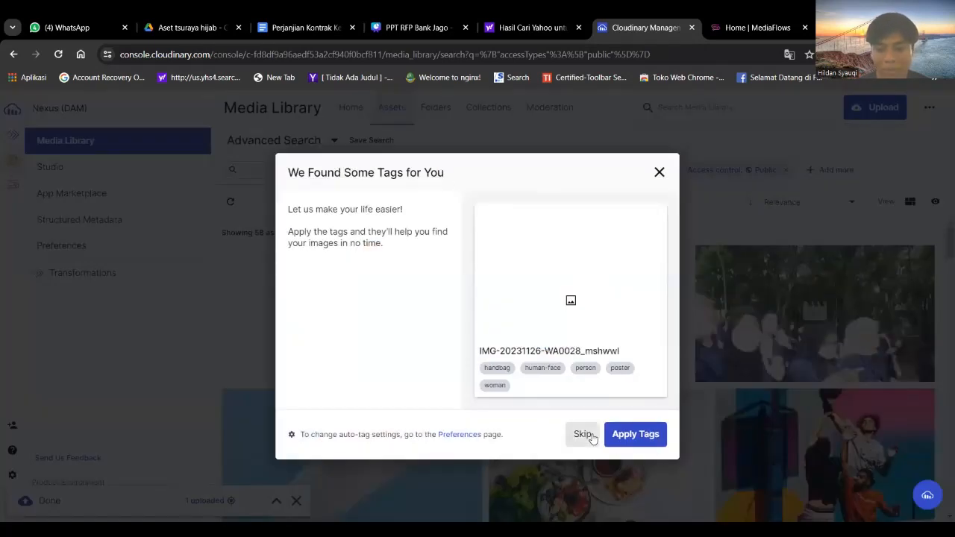
left_click(584, 434)
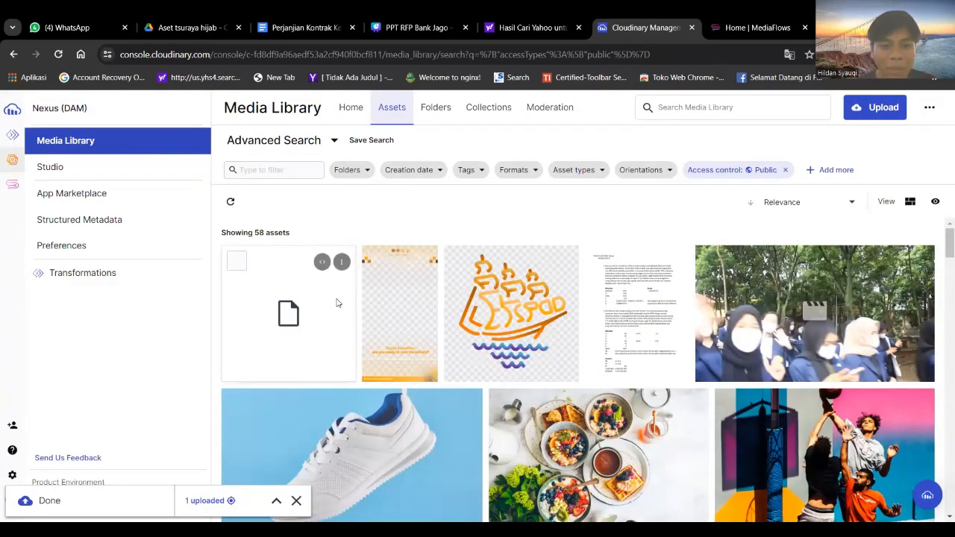
Create a folder named "Digital Aset Manajemen" in the Media Library's Home folder.
left_click(439, 110)
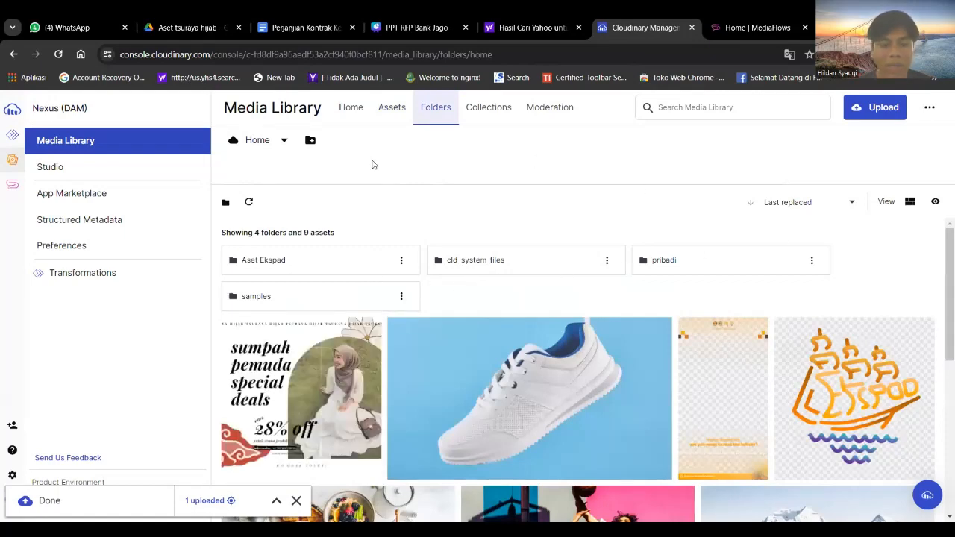
left_click(310, 140)
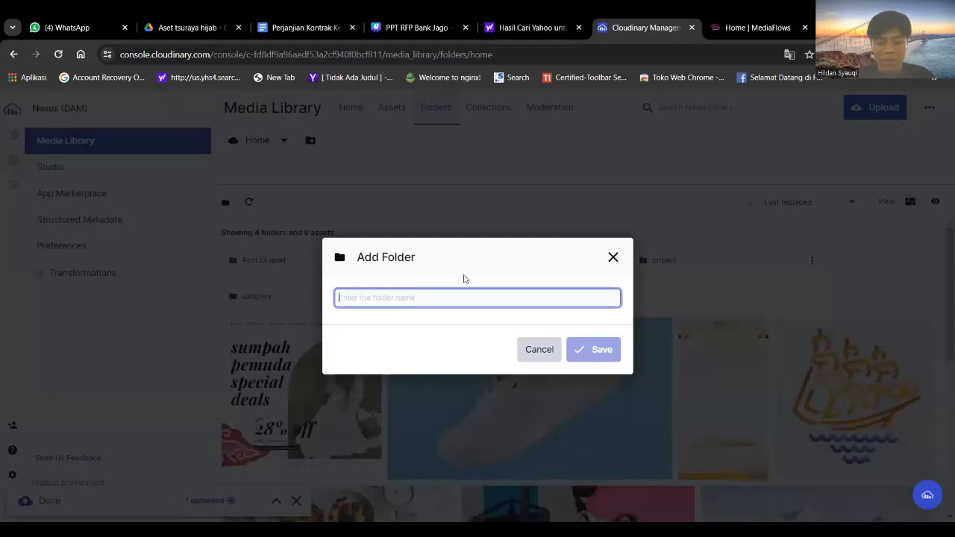
type("Dig")
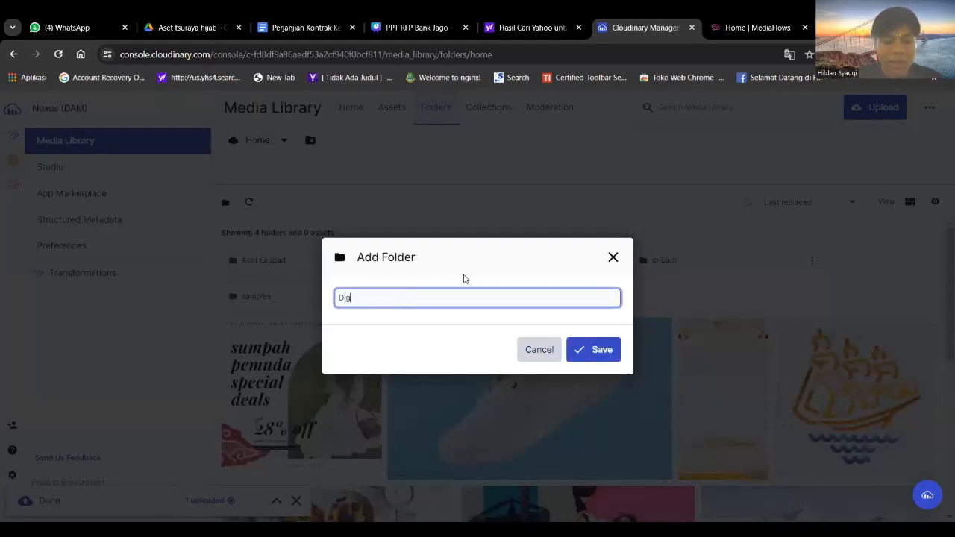
type("ital A")
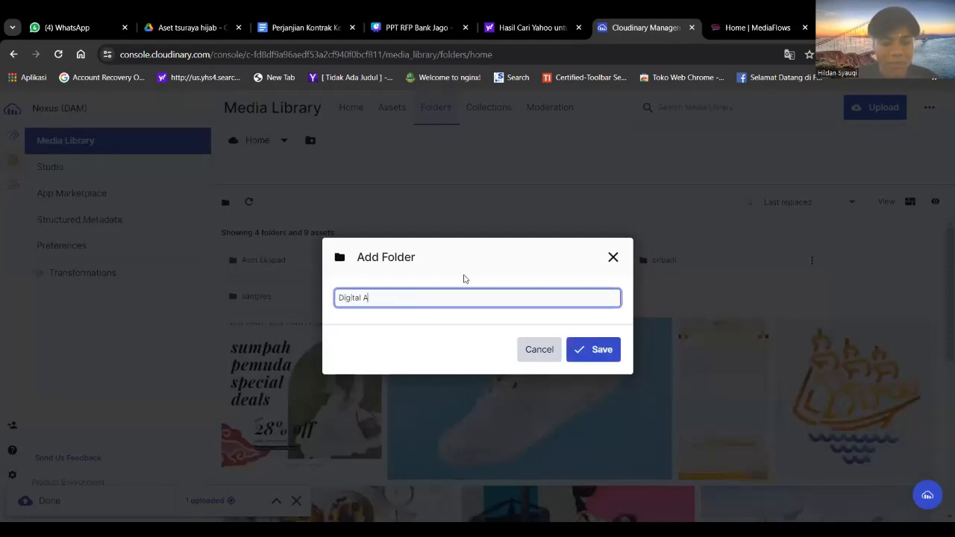
type("et Manajemen")
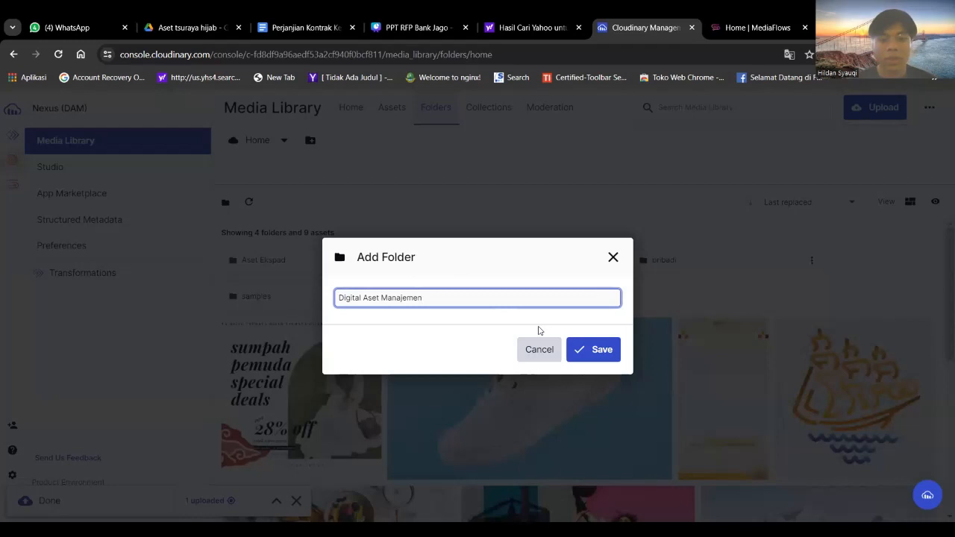
left_click(584, 352)
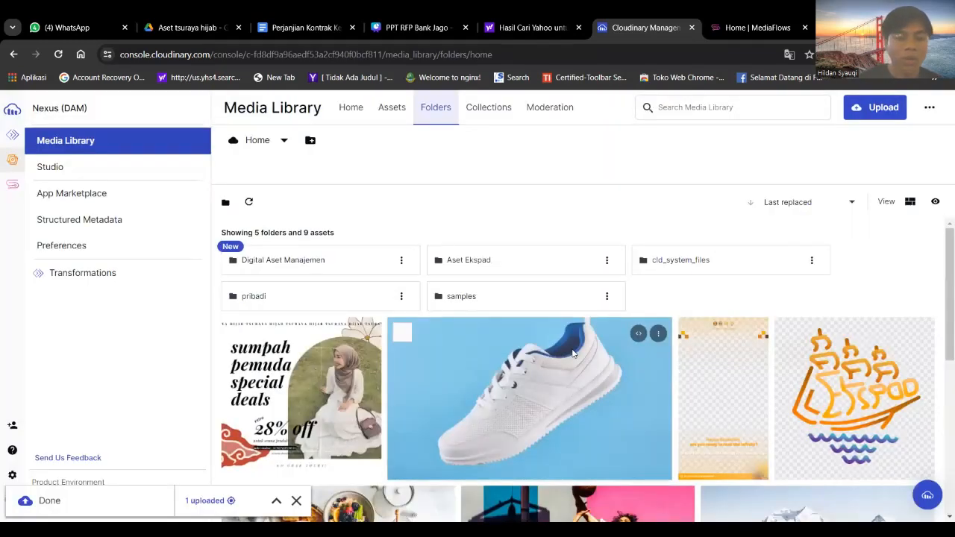
Upload IMG-20231126-WA0028.jpg into the Digital Aset Manajemen folder and skip the suggested tags.
double_click(332, 264)
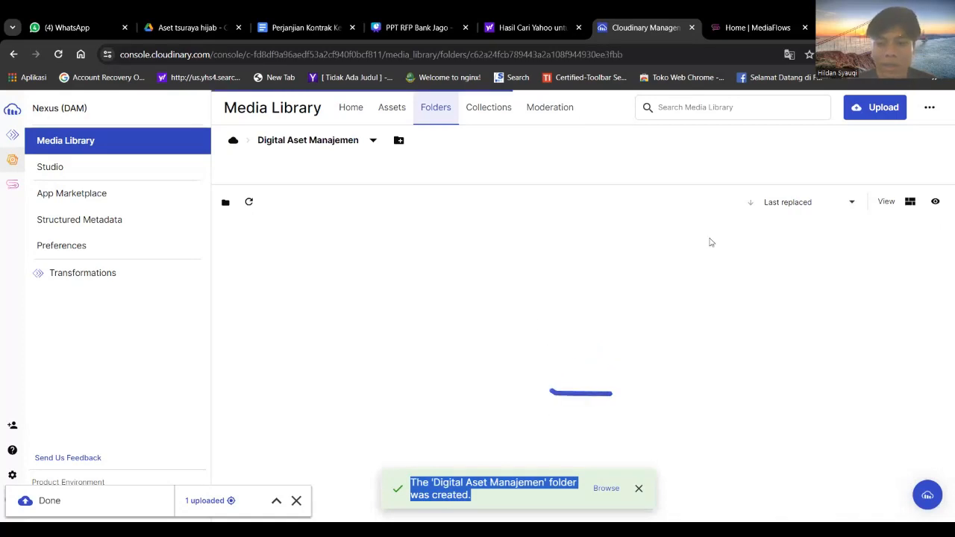
left_click(398, 140)
left_click(614, 261)
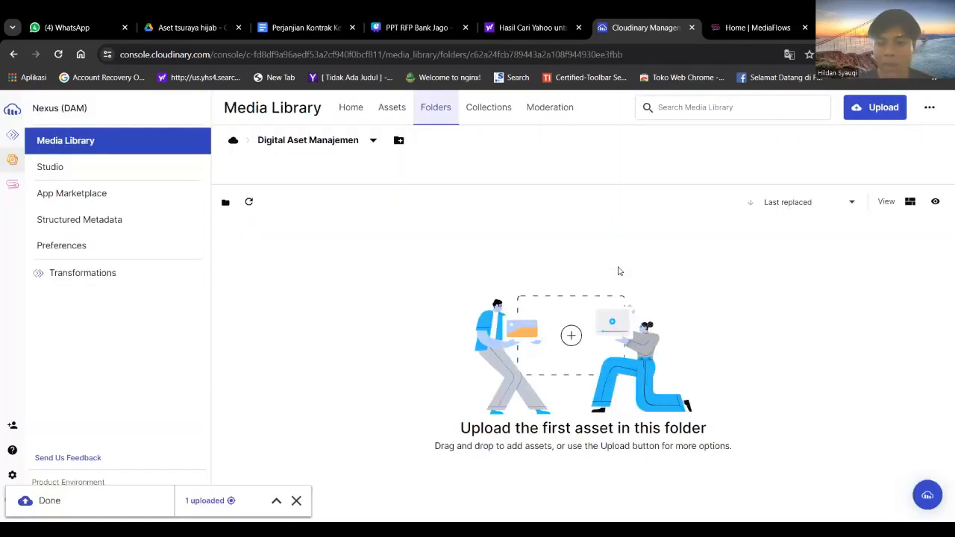
left_click(875, 107)
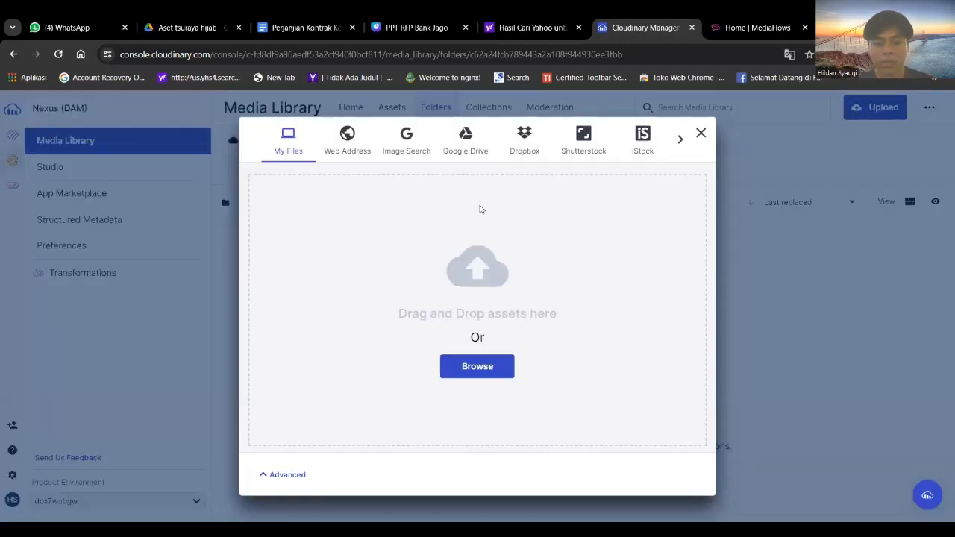
left_click(464, 362)
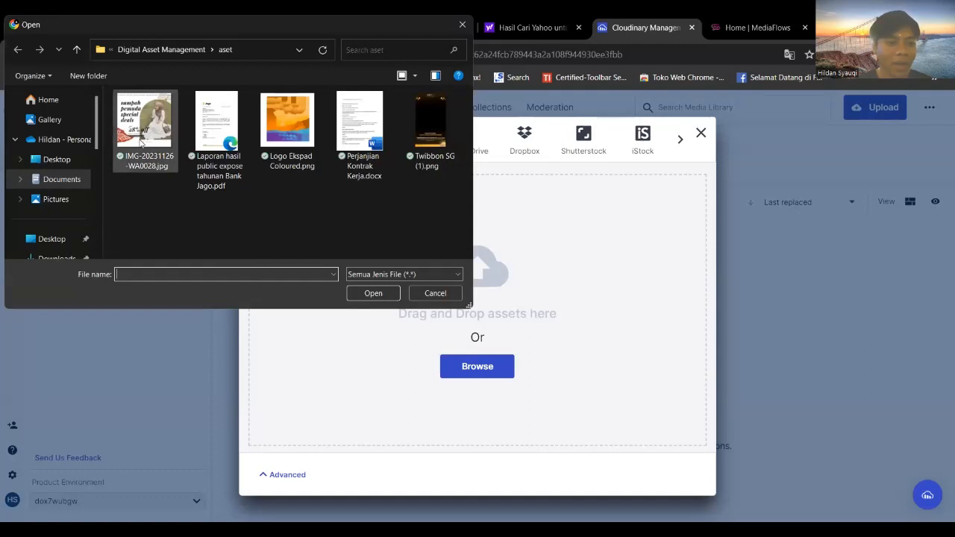
double_click(142, 131)
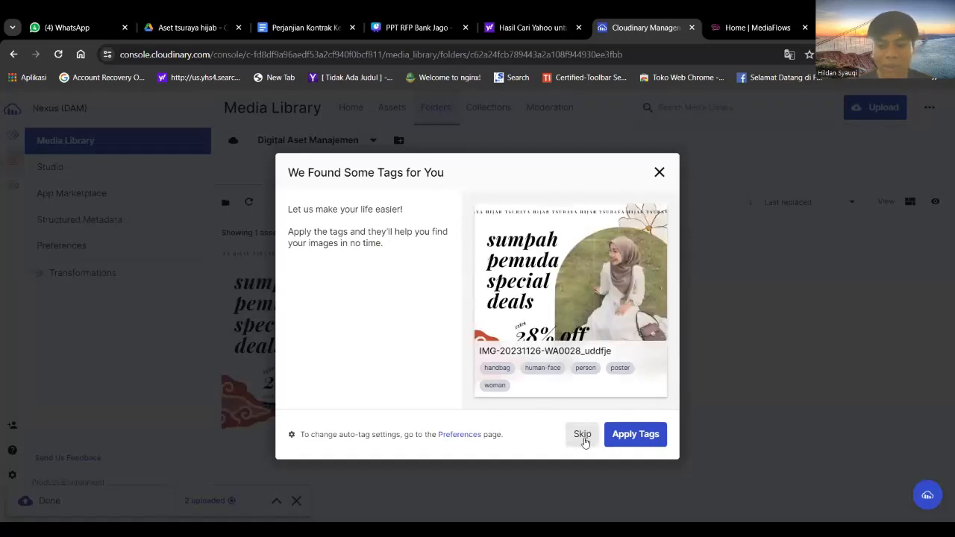
left_click(582, 435)
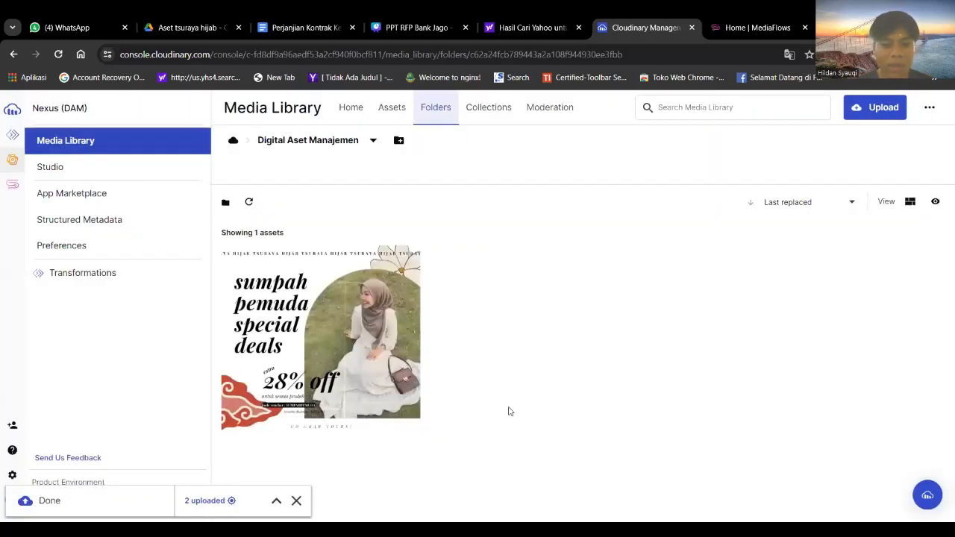
Open the uploaded poster image's metadata and add the tag "Hijab".
double_click(400, 297)
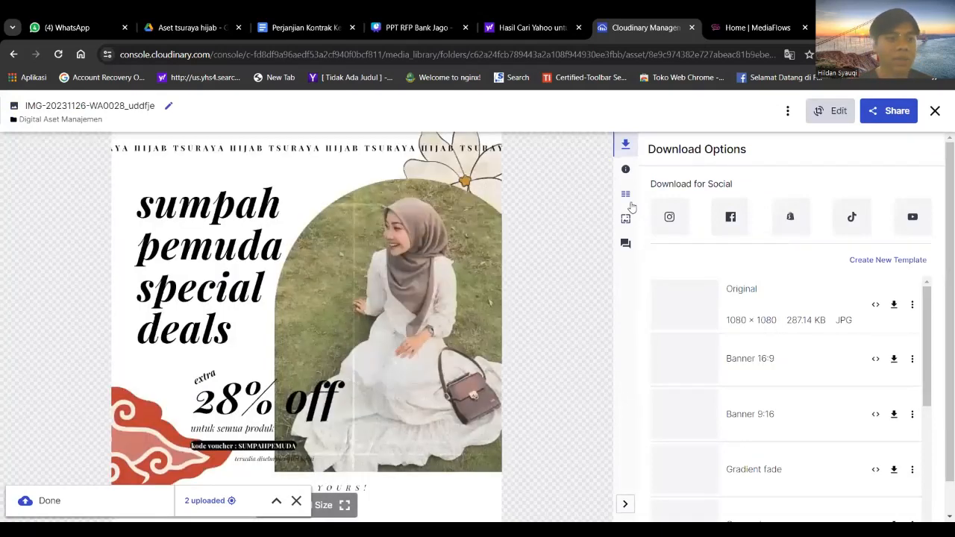
left_click(626, 195)
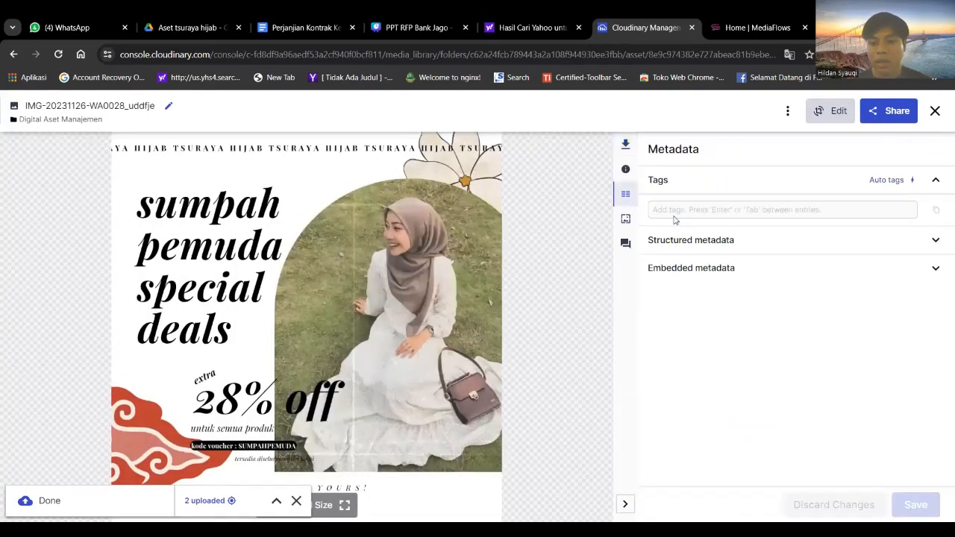
left_click(753, 215)
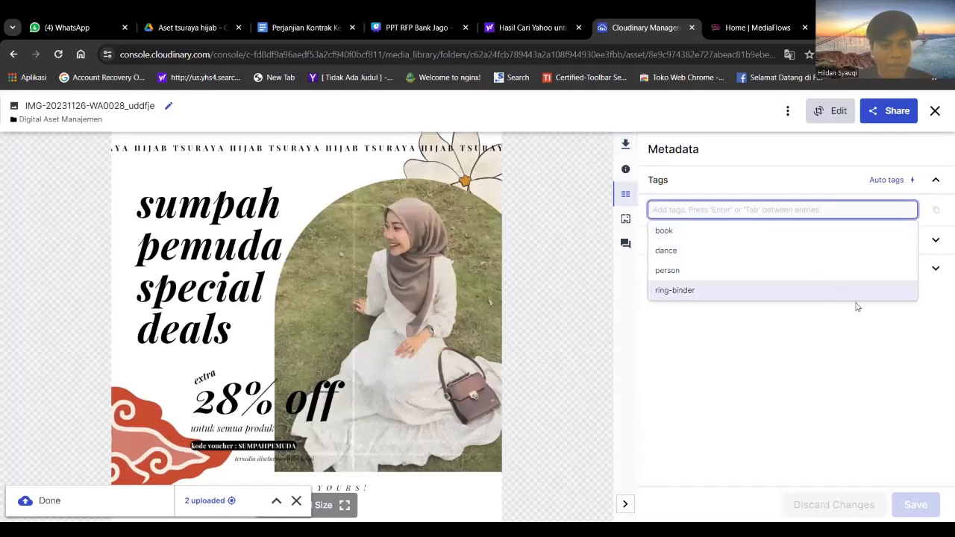
type("Hi")
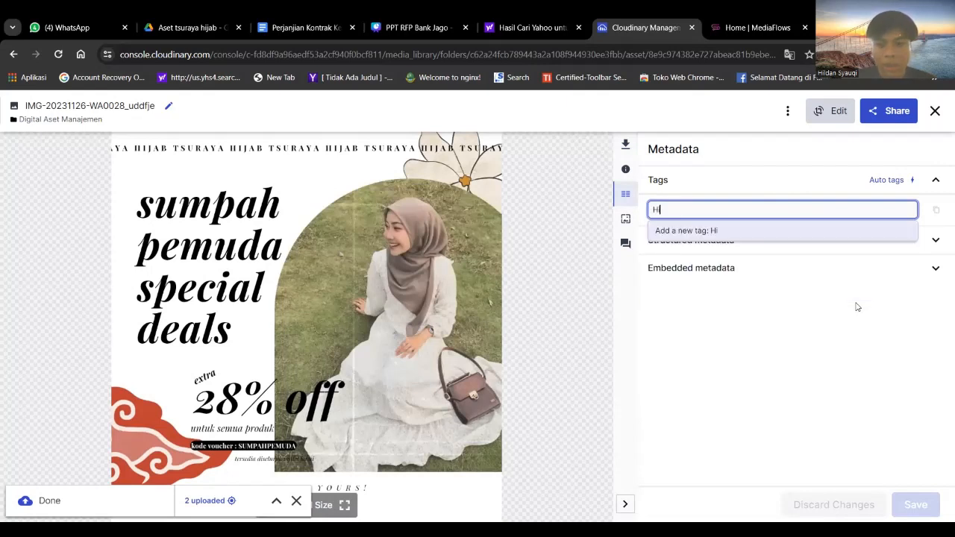
type("jab")
key("Return")
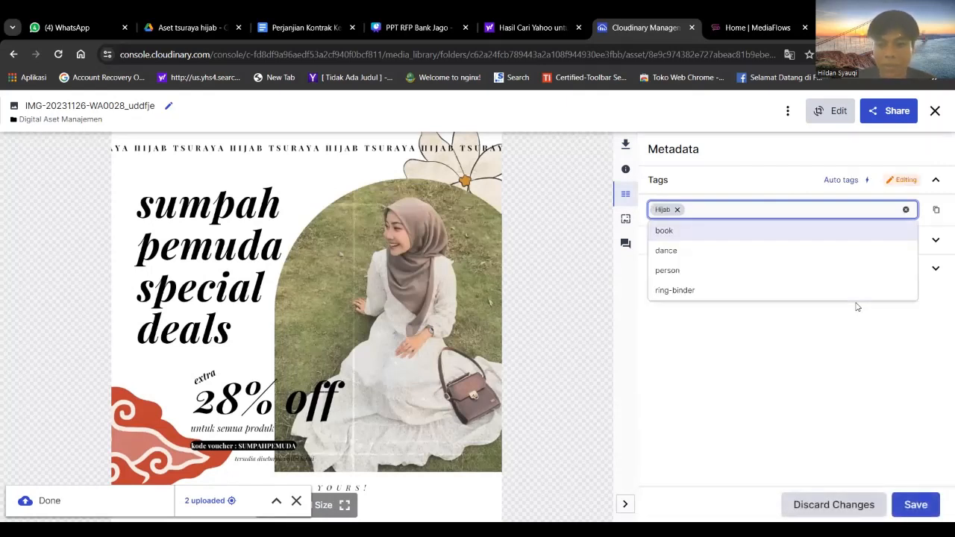
Add the tags "Campaign Iklan" and "Diskon" to the image, save the metadata and return to the folder.
type("Cam")
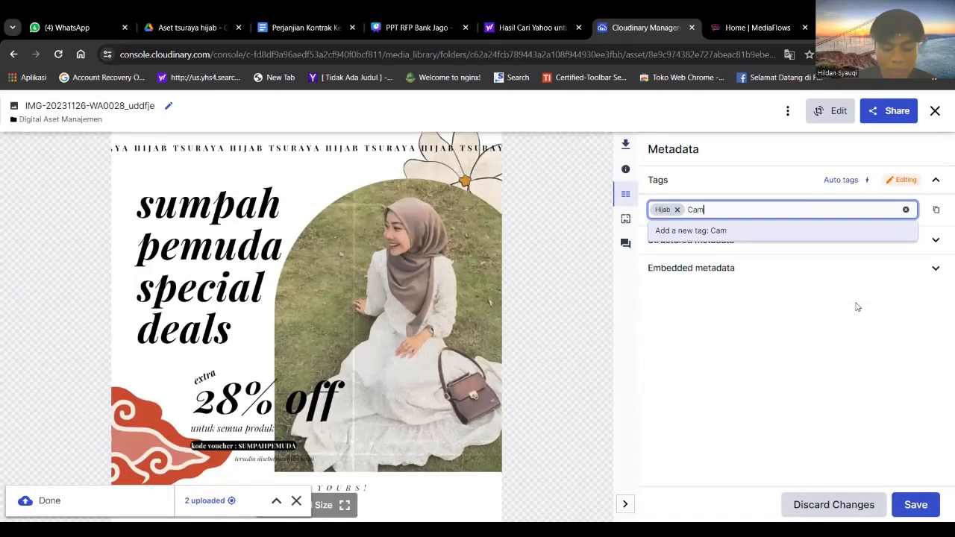
type("paign I")
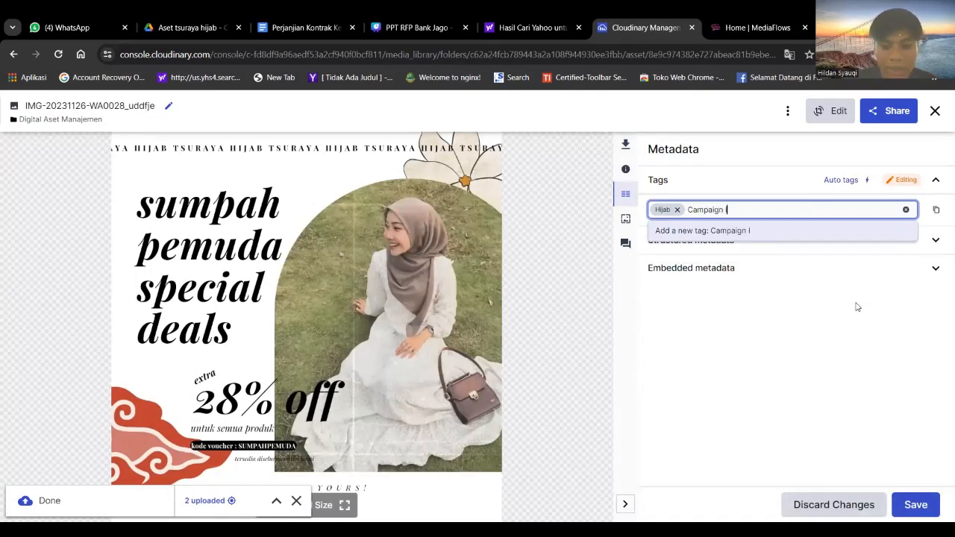
type("klan")
key("Return")
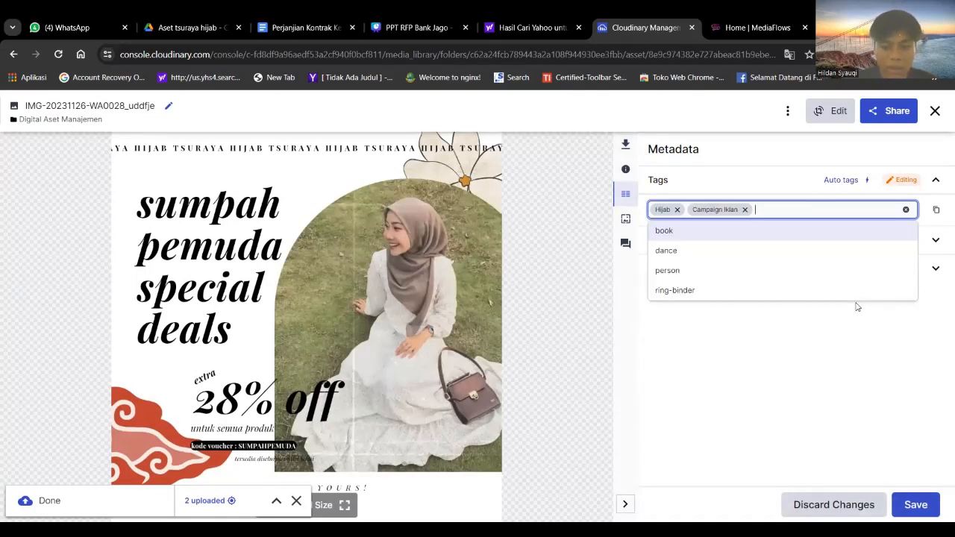
key("Escape")
type("D")
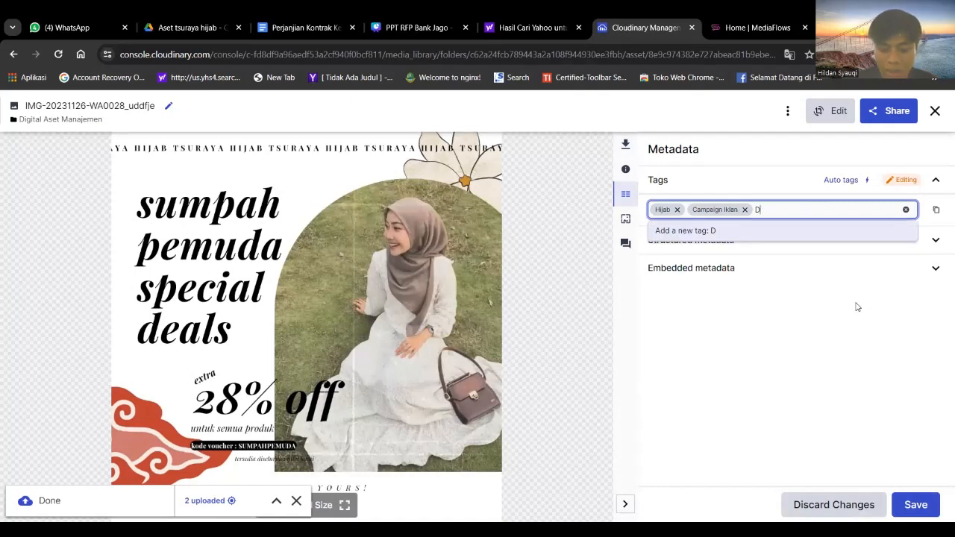
type("iskon")
key("Return")
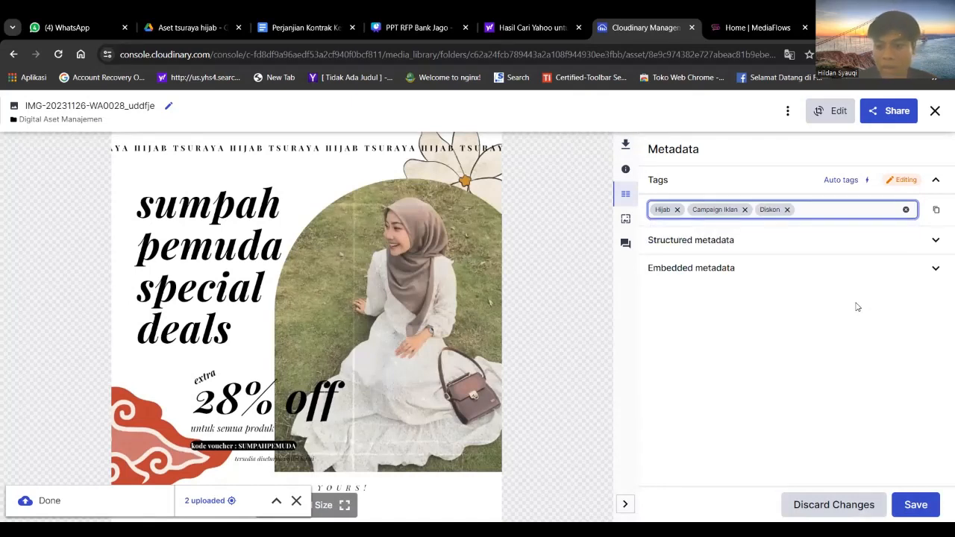
left_click(925, 504)
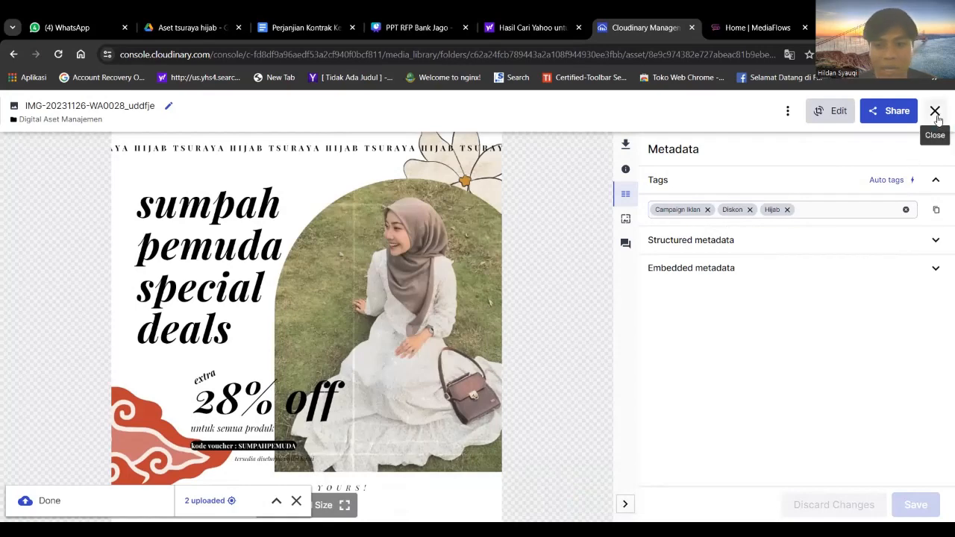
left_click(787, 111)
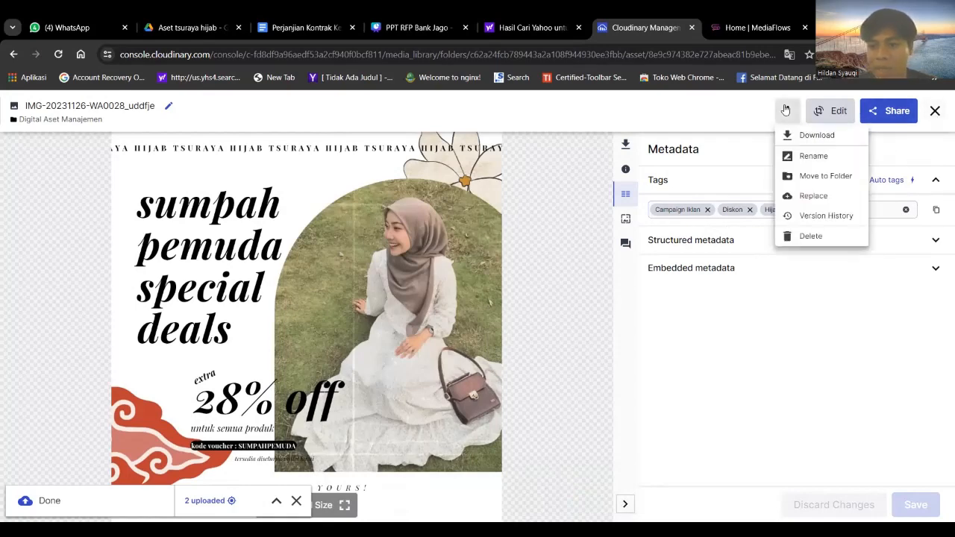
left_click(934, 116)
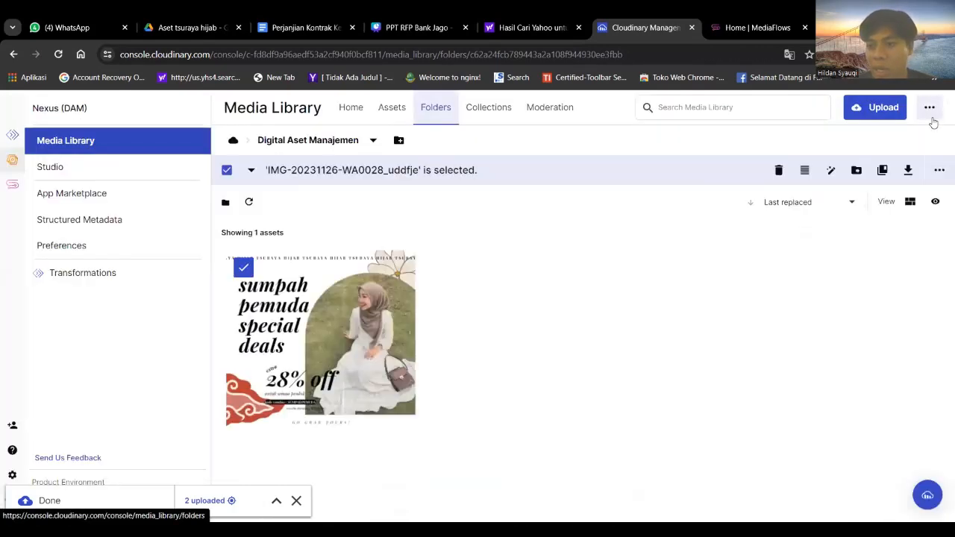
View the Bulk Update Metadata dialog for CSV imports and close it without choosing a file.
left_click(929, 109)
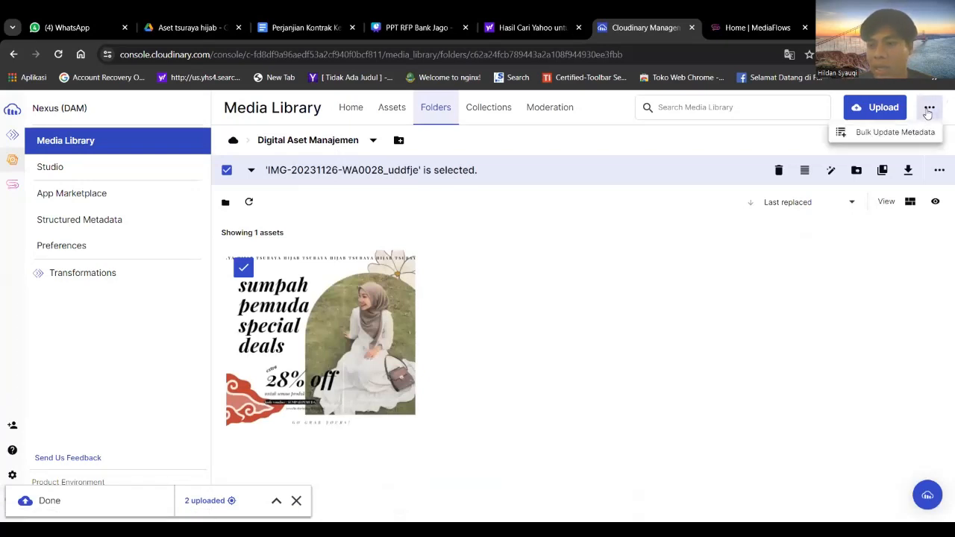
left_click(896, 133)
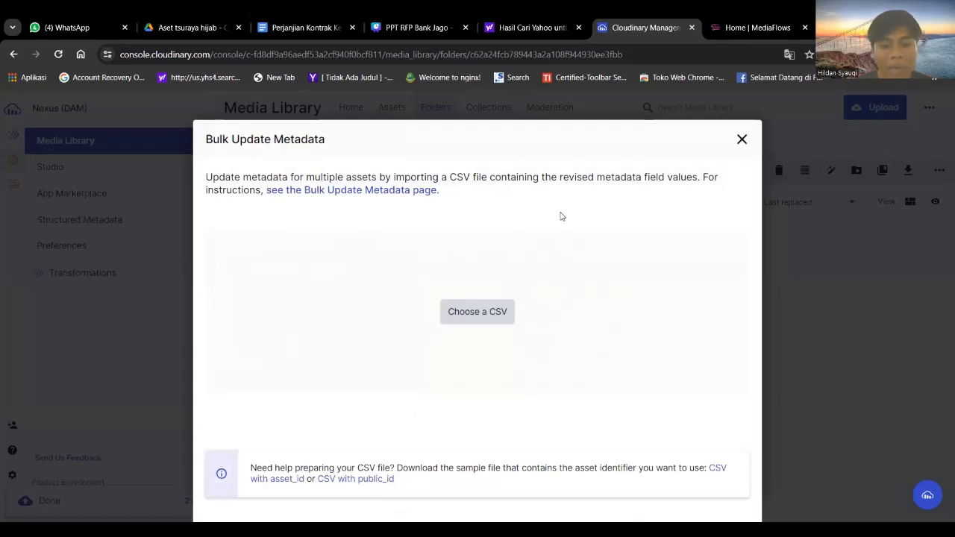
left_click(741, 139)
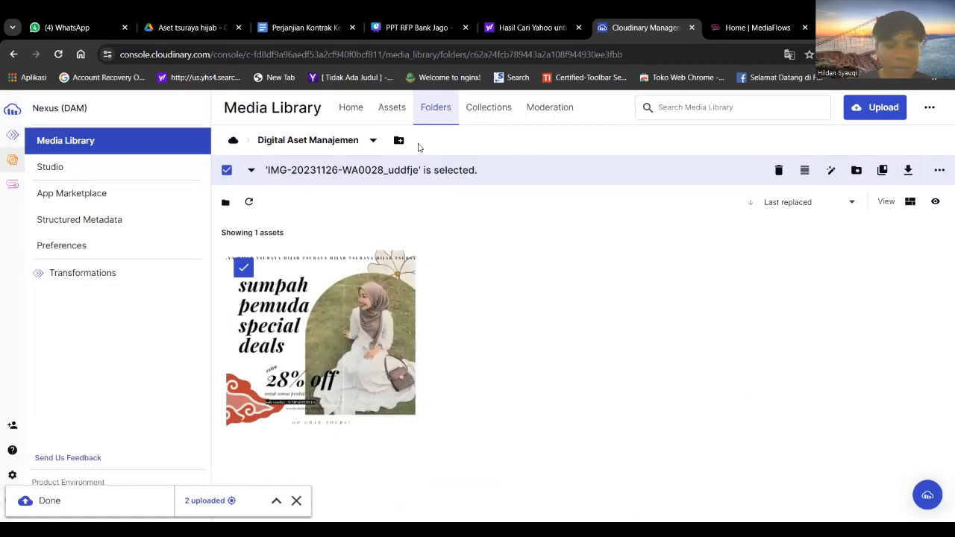
Open the poster image's metadata and clear all of its tags.
left_click(322, 289)
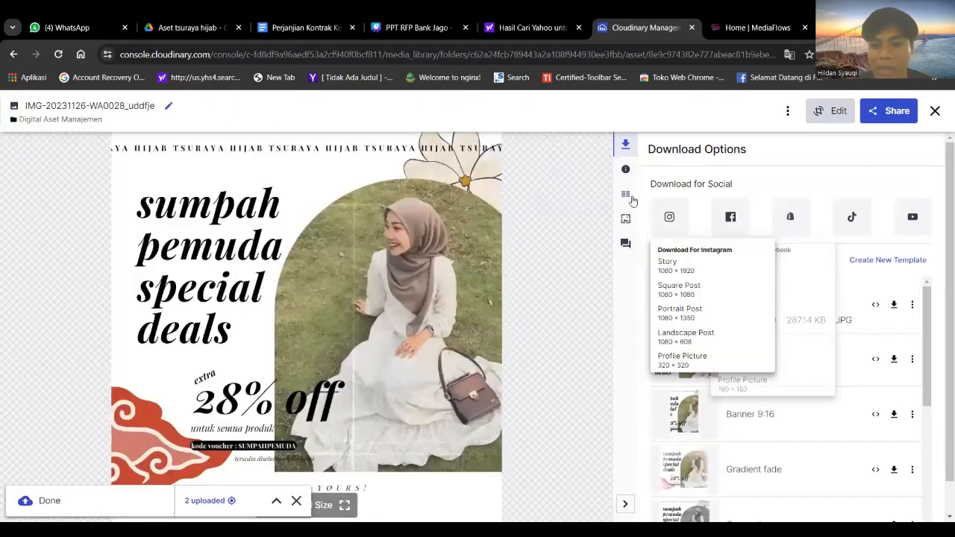
left_click(630, 198)
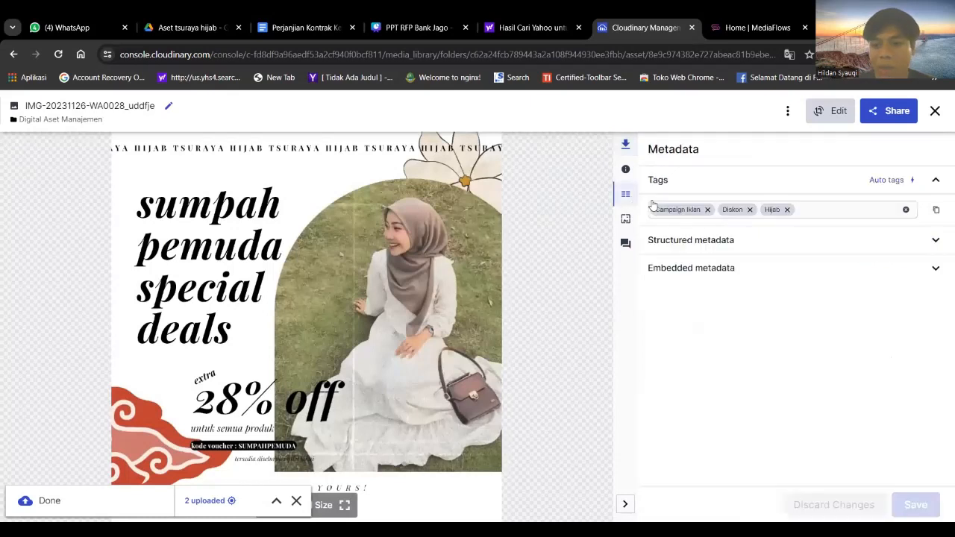
left_click(906, 211)
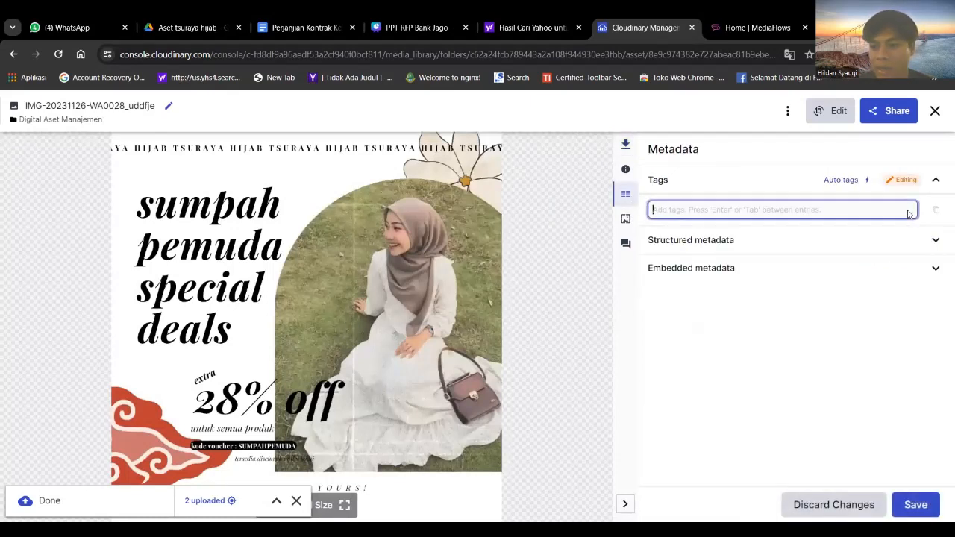
Examine the image's auto-tagging, face detection and color analysis, and return to the folder.
left_click(846, 182)
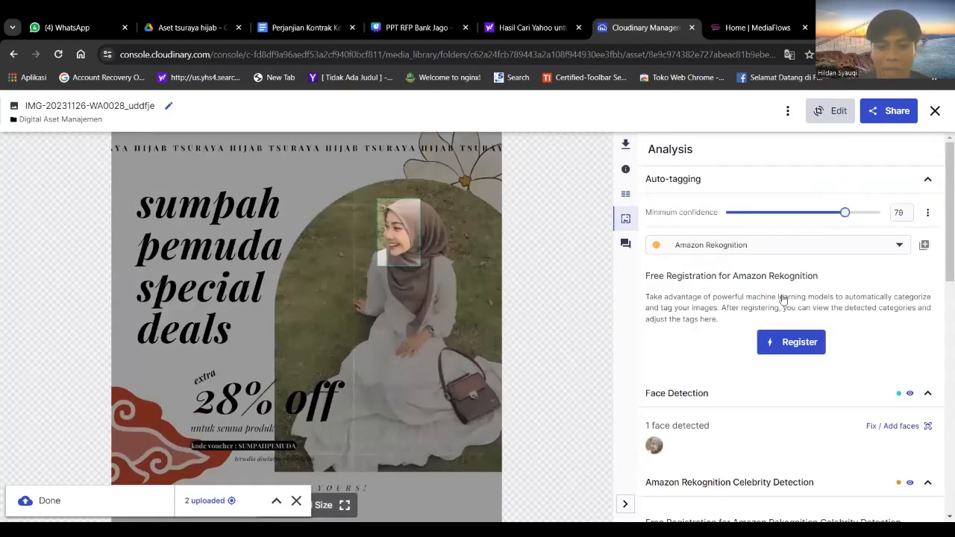
scroll(782, 298, "down", 3)
scroll(783, 298, "down", 10)
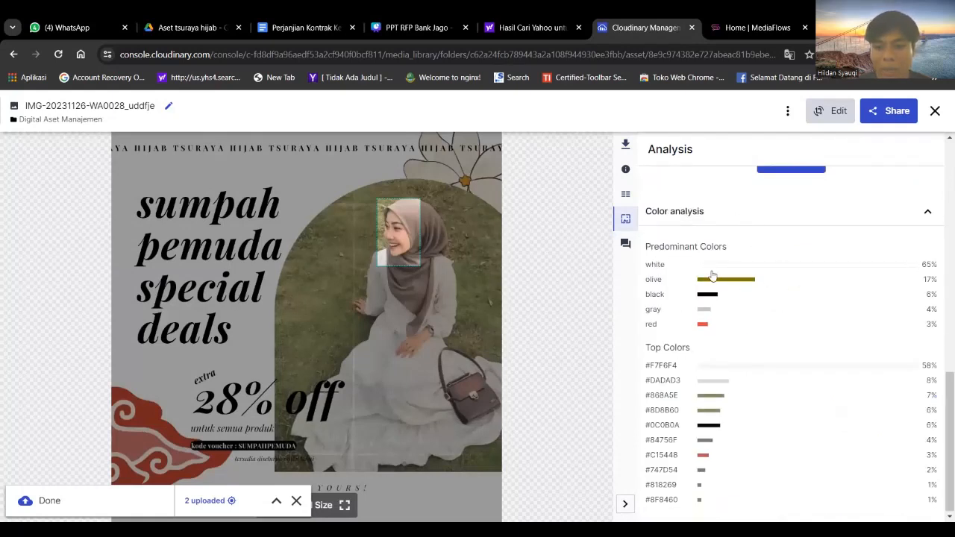
scroll(711, 275, "up", 10)
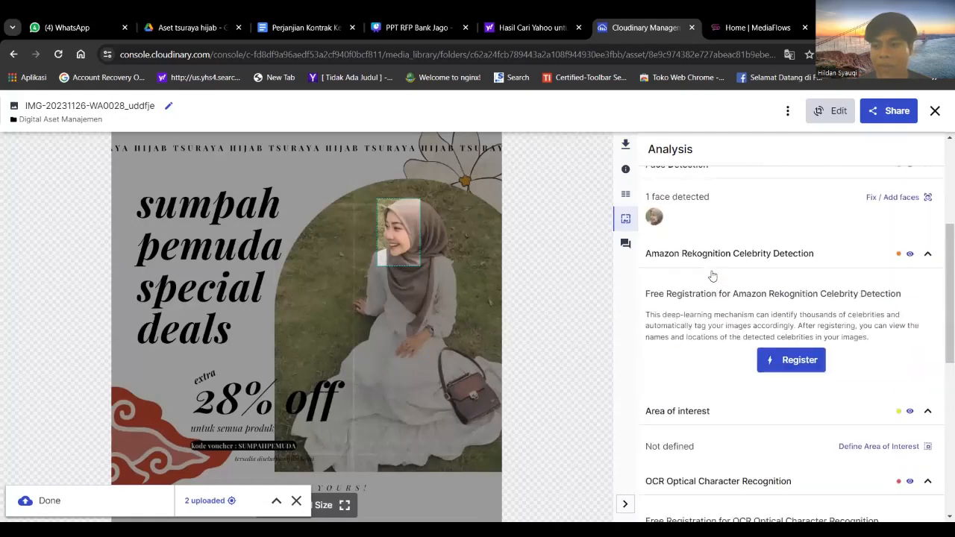
left_click(937, 111)
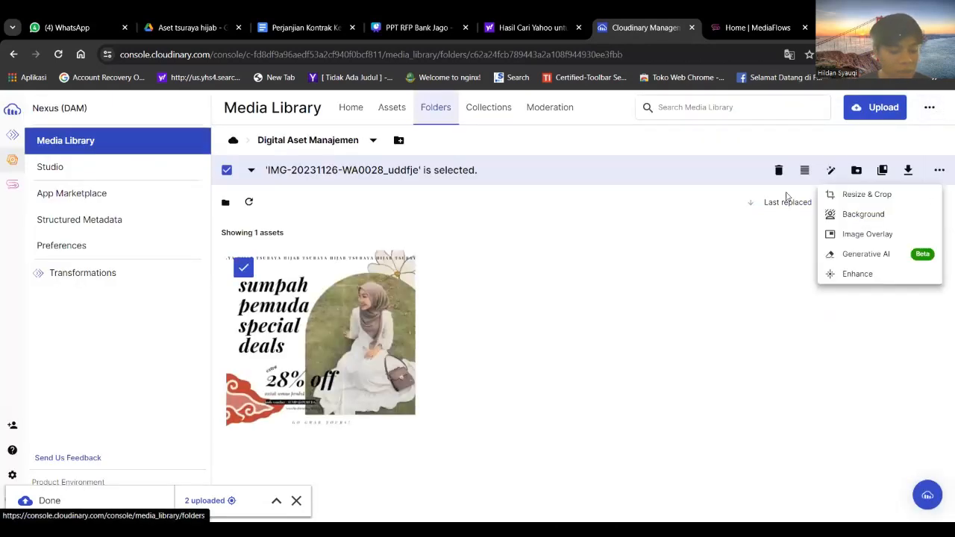
Open the poster for image editing, try the landscape and portrait crop presets, and select the Square 1:1 preset.
left_click(344, 292)
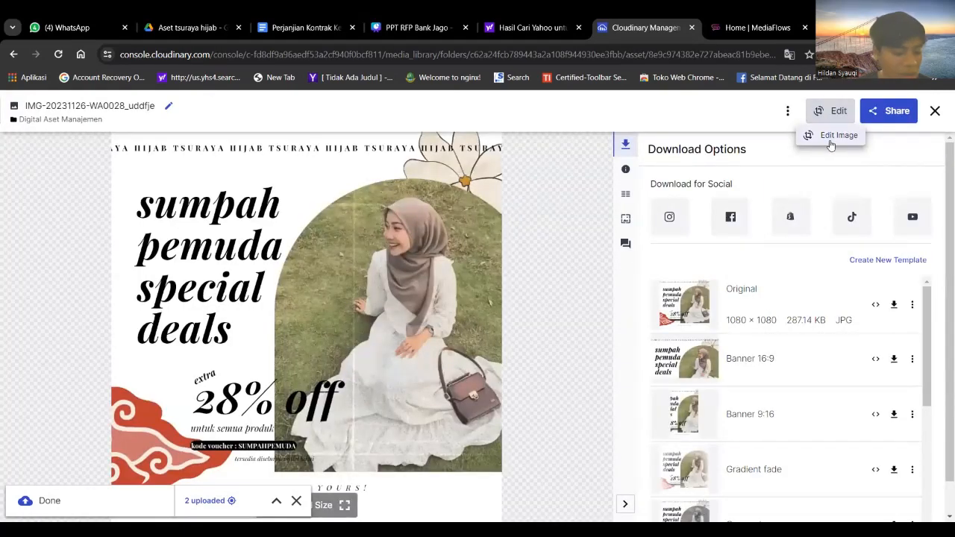
left_click(830, 139)
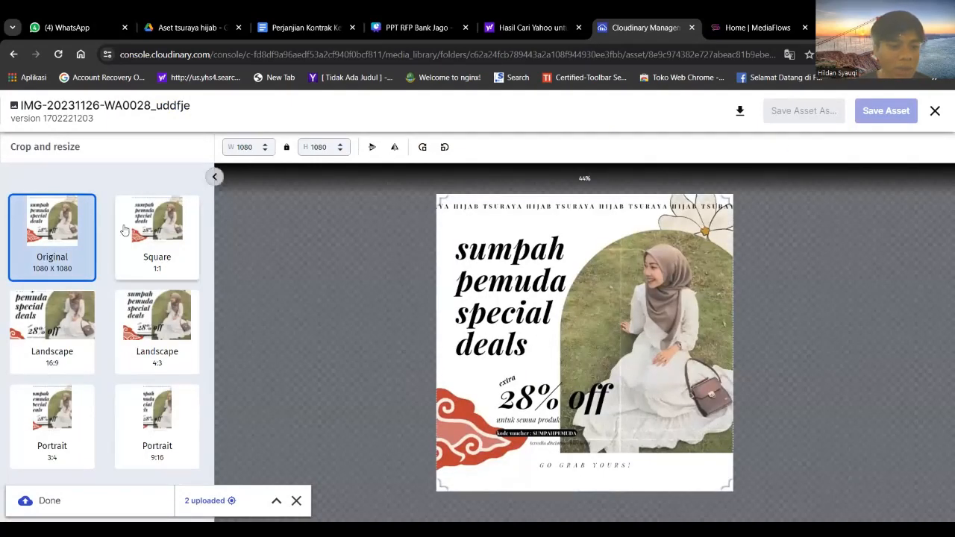
left_click(68, 325)
left_click(155, 337)
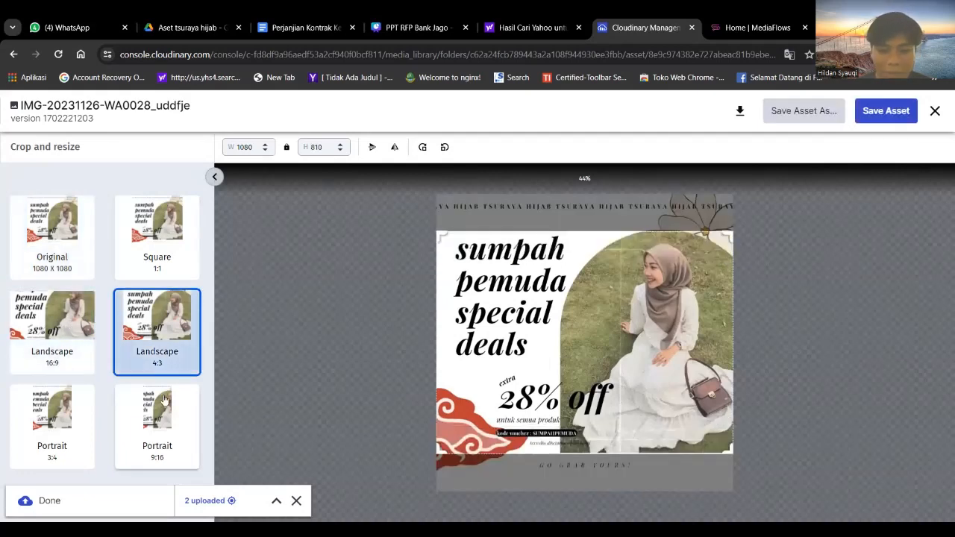
left_click(164, 401)
left_click(191, 251)
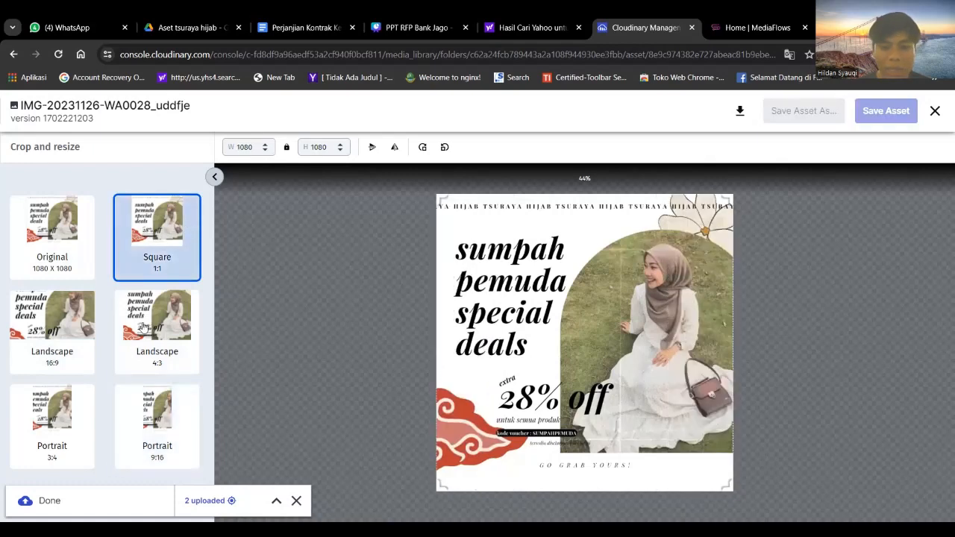
left_click(74, 411)
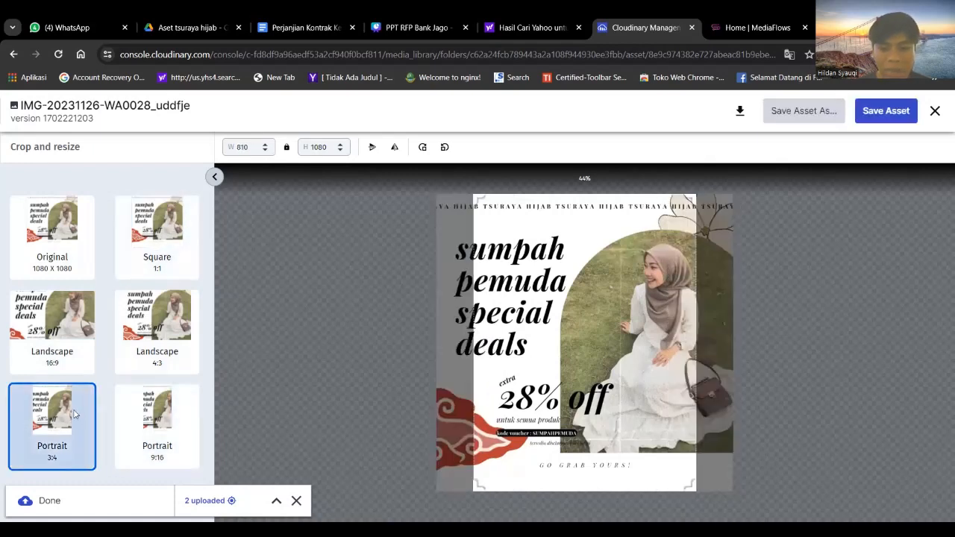
left_click(158, 240)
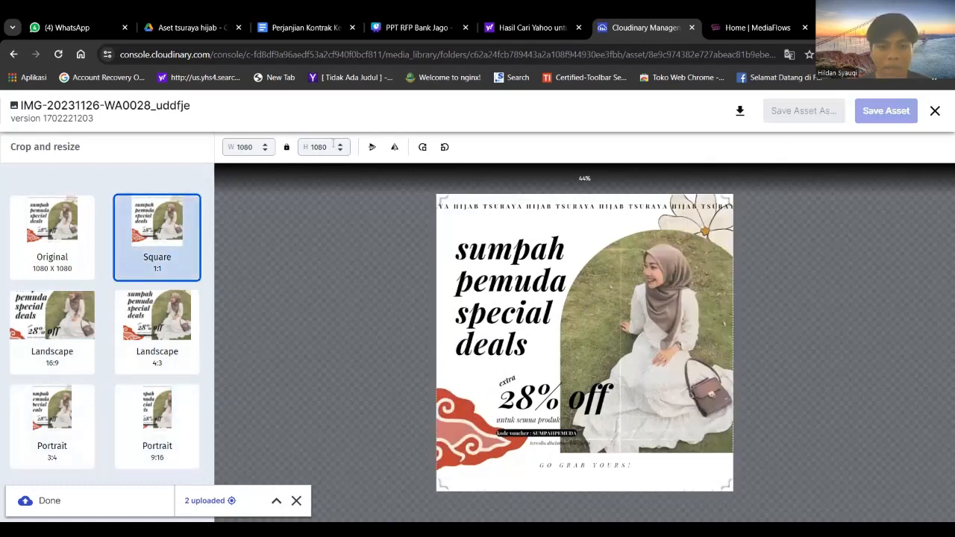
Try flipping the image vertically and back, and rotate it clockwise through a full turn.
left_click(374, 148)
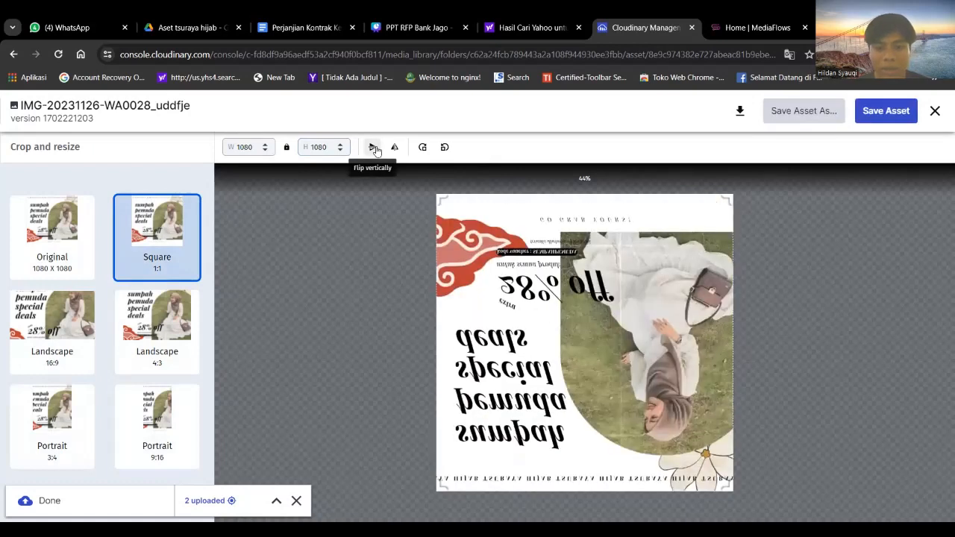
left_click(374, 149)
left_click(423, 148)
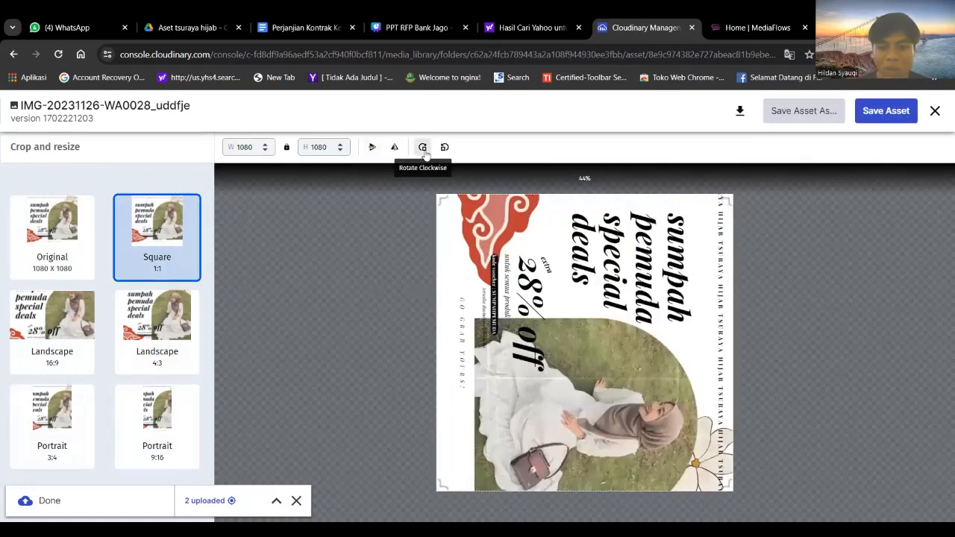
left_click(423, 148)
left_click(423, 148)
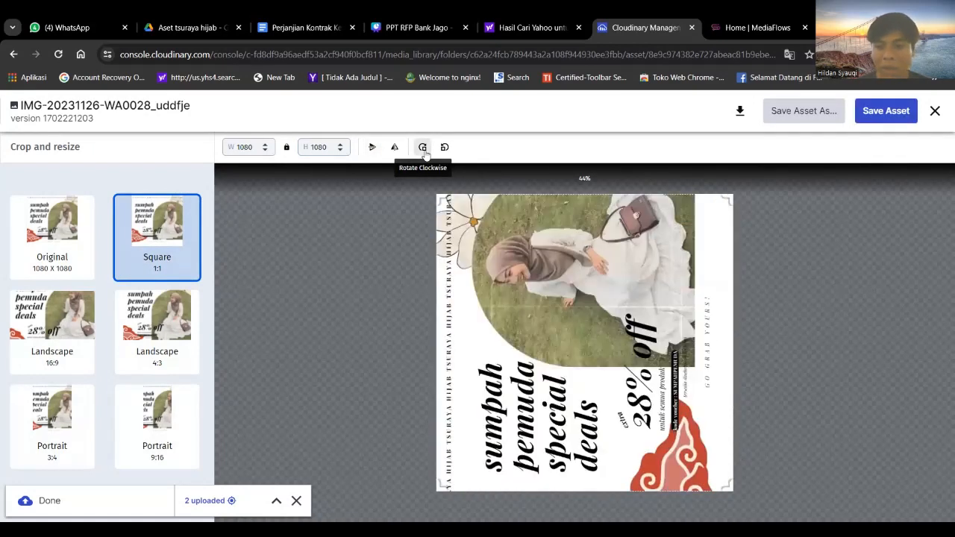
left_click(423, 148)
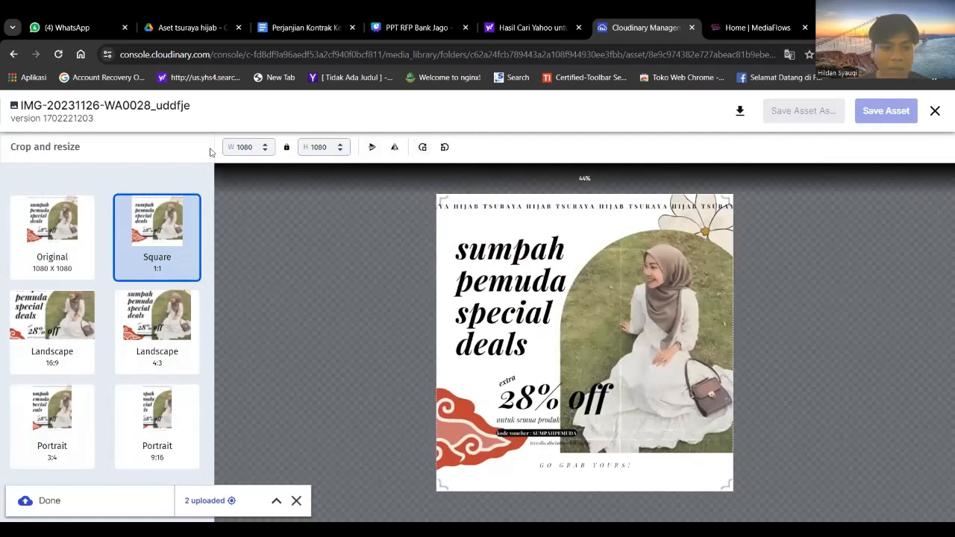
Set the width of the square crop to 720.
left_click(254, 148)
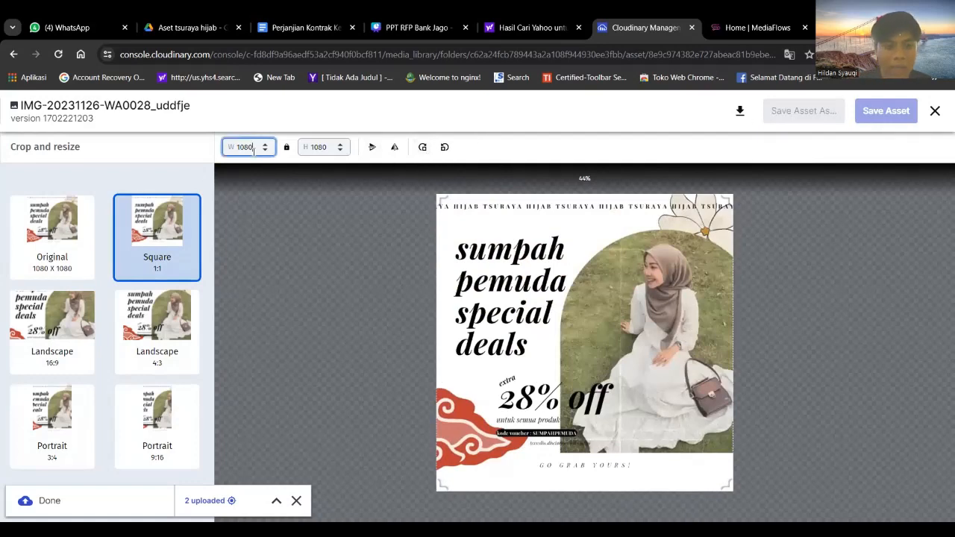
key("BackSpace")
key("BackSpace")
key("BackSpace")
key("BackSpace")
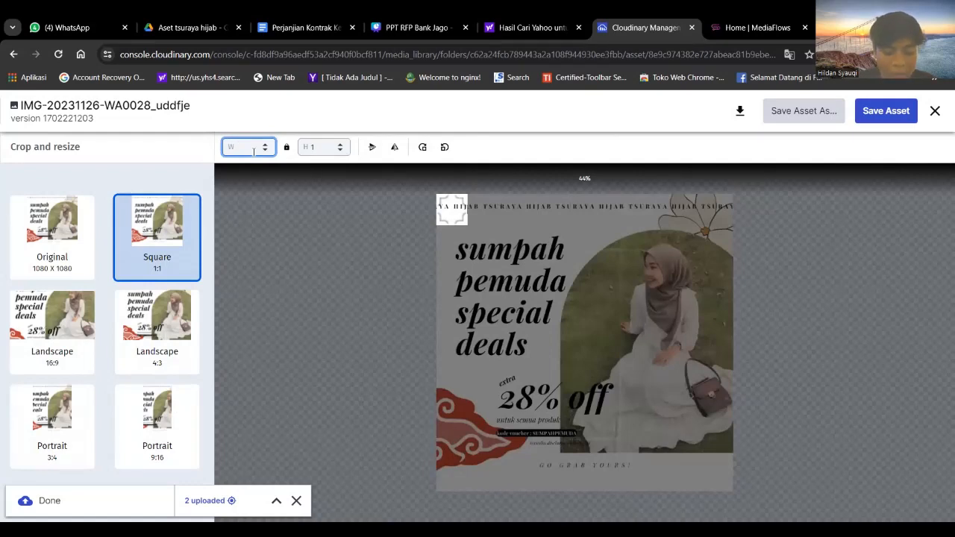
type("720")
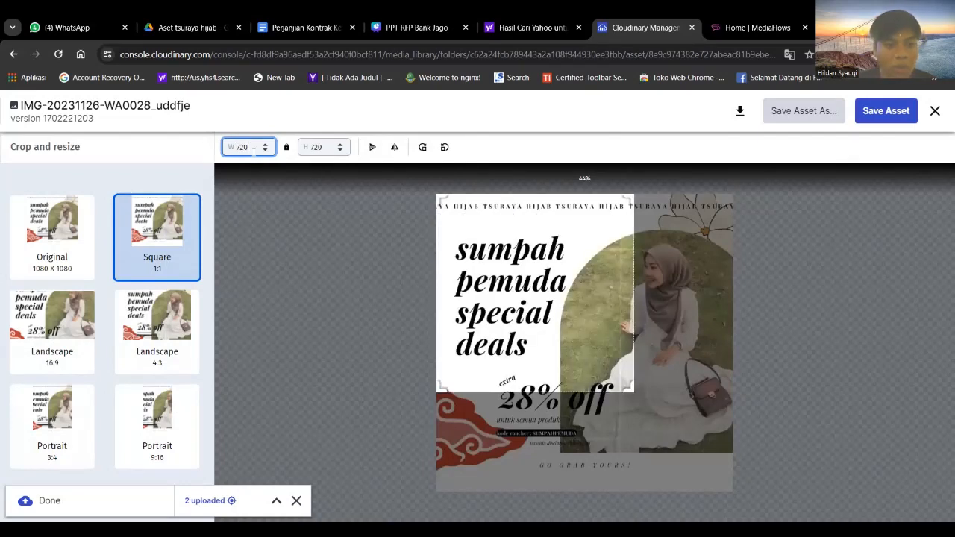
Set the square crop's height to 1080 and save the asset over the existing version.
left_click(332, 146)
key("BackSpace")
key("BackSpace")
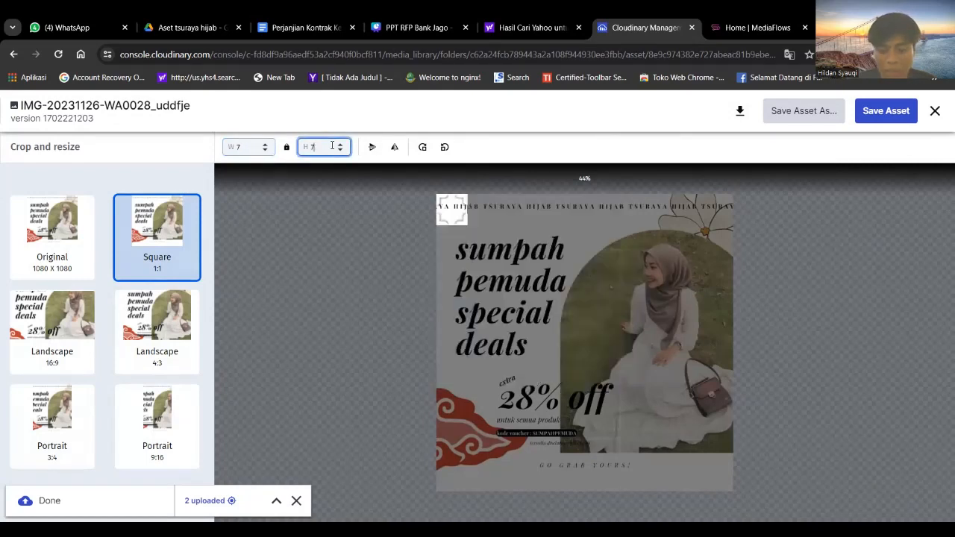
type("080")
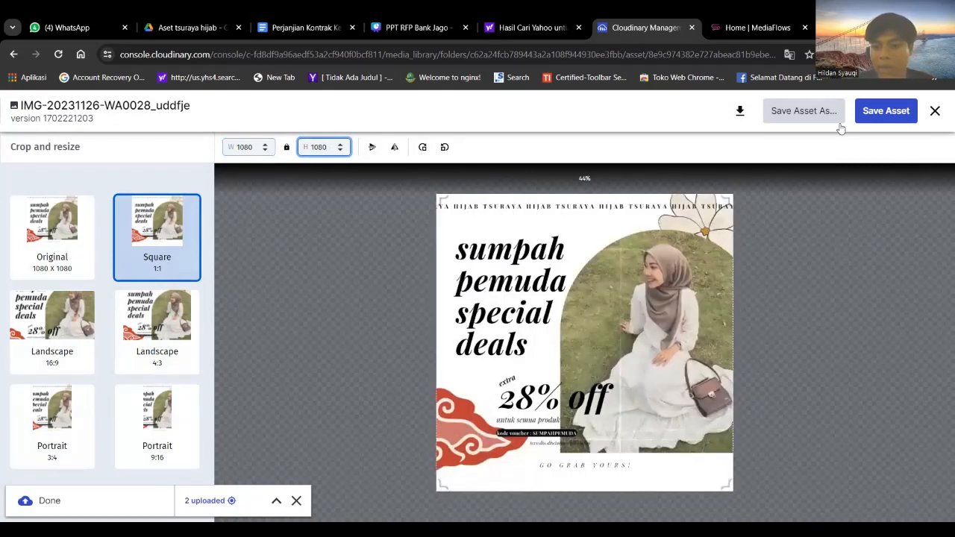
left_click(868, 121)
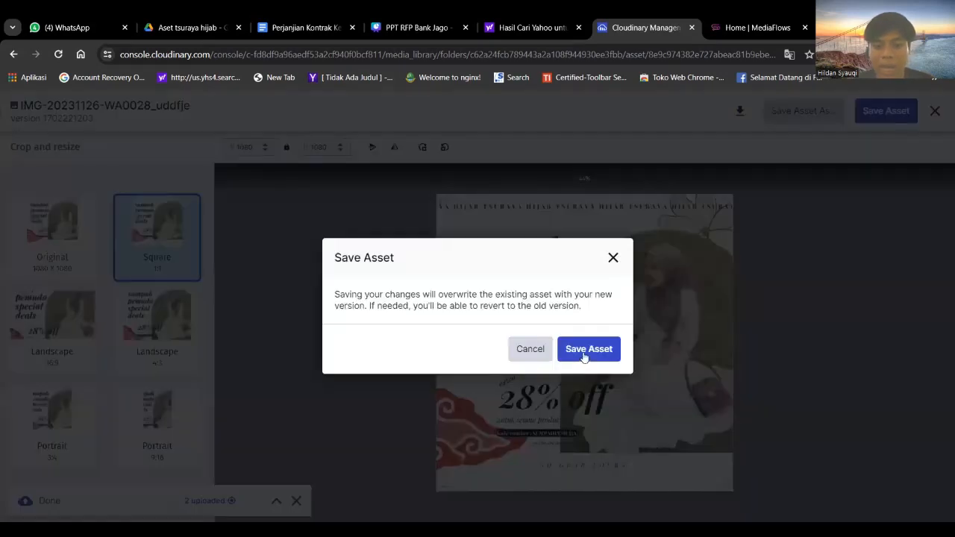
left_click(586, 354)
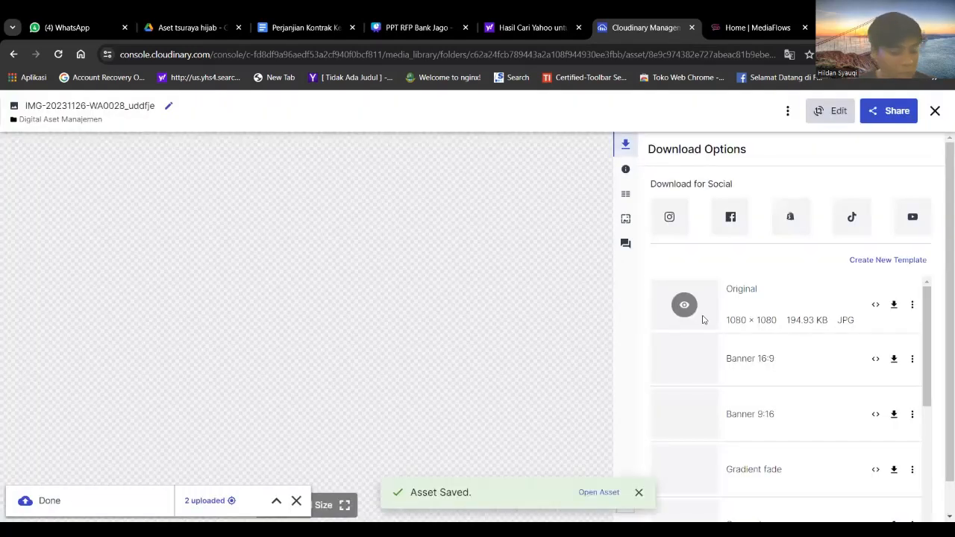
Preview the Banner 16:9 and Grayscale download templates of the poster, closing each preview without downloading.
scroll(724, 326, "down", 1)
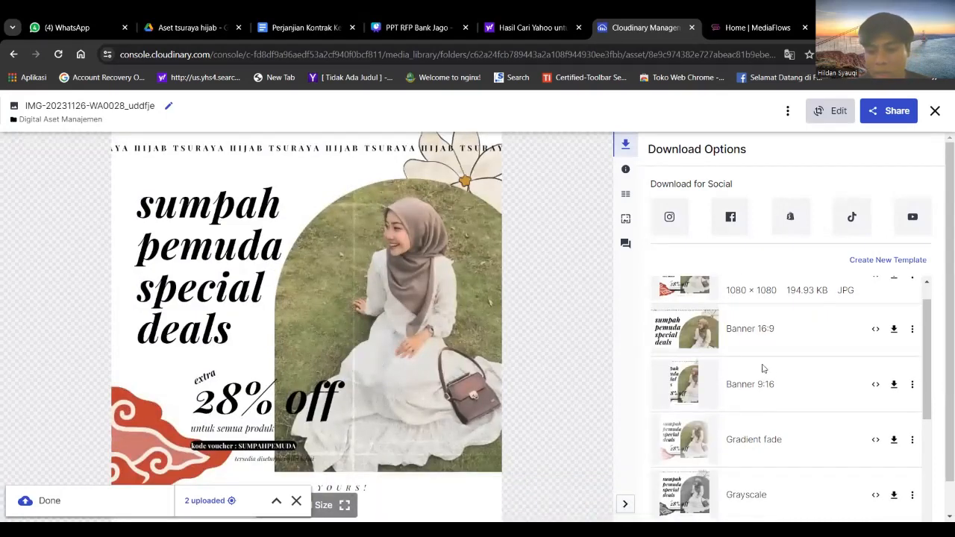
scroll(763, 368, "up", 1)
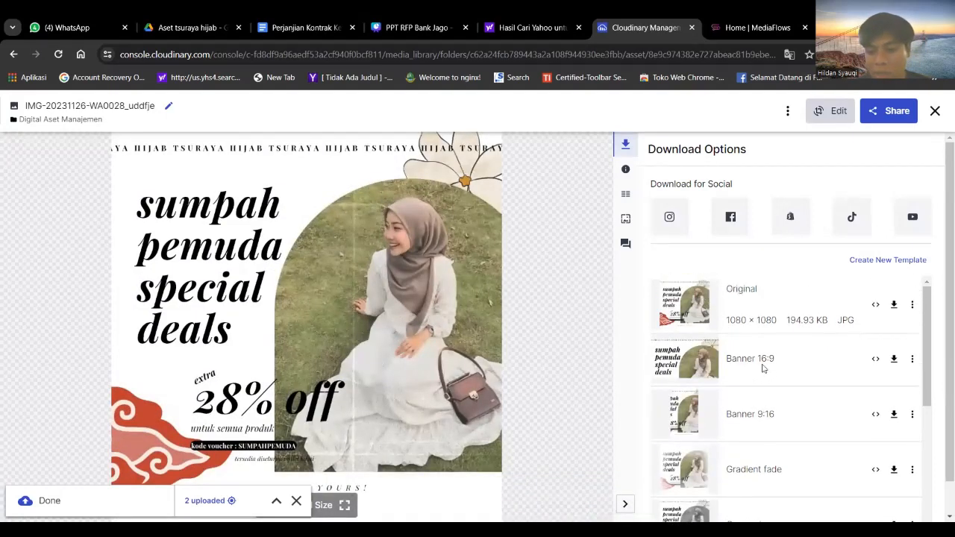
left_click(680, 364)
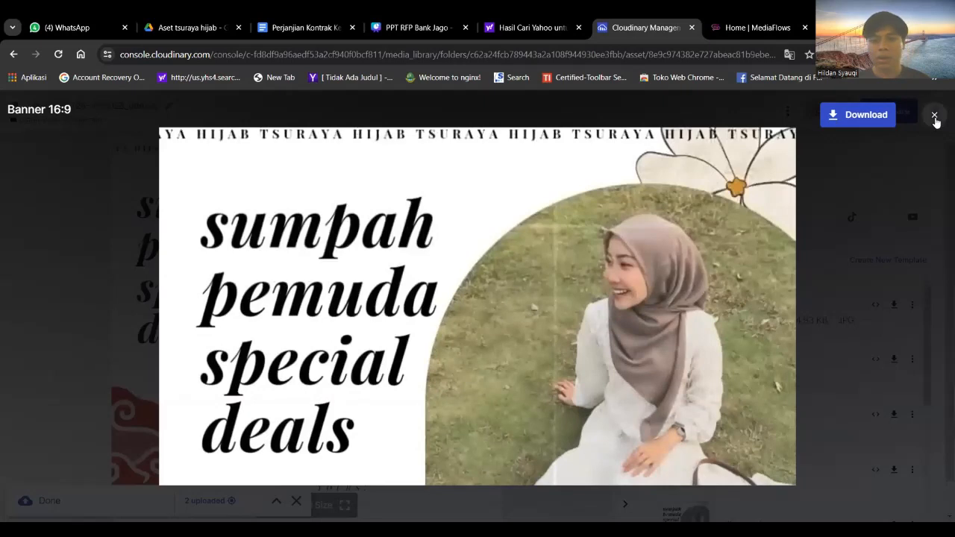
left_click(935, 118)
scroll(843, 292, "down", 5)
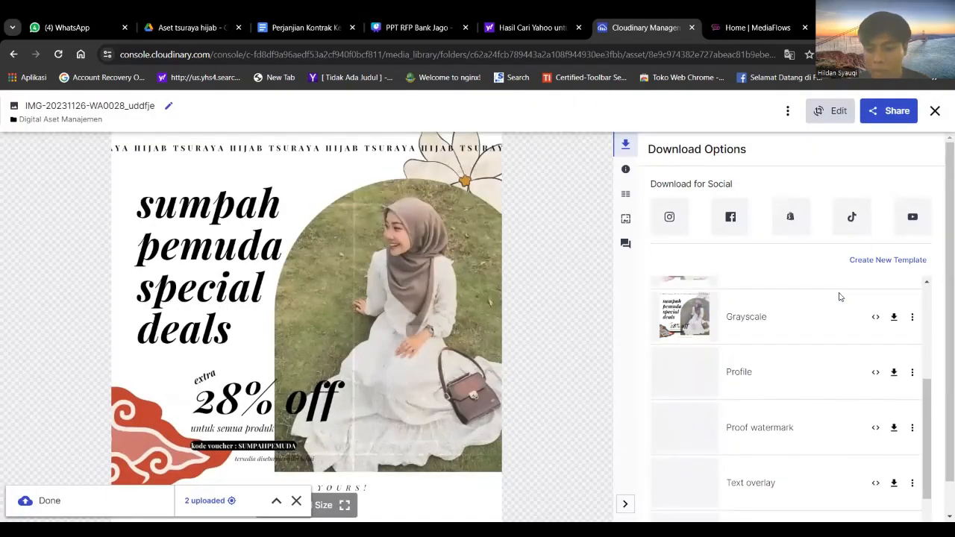
left_click(684, 319)
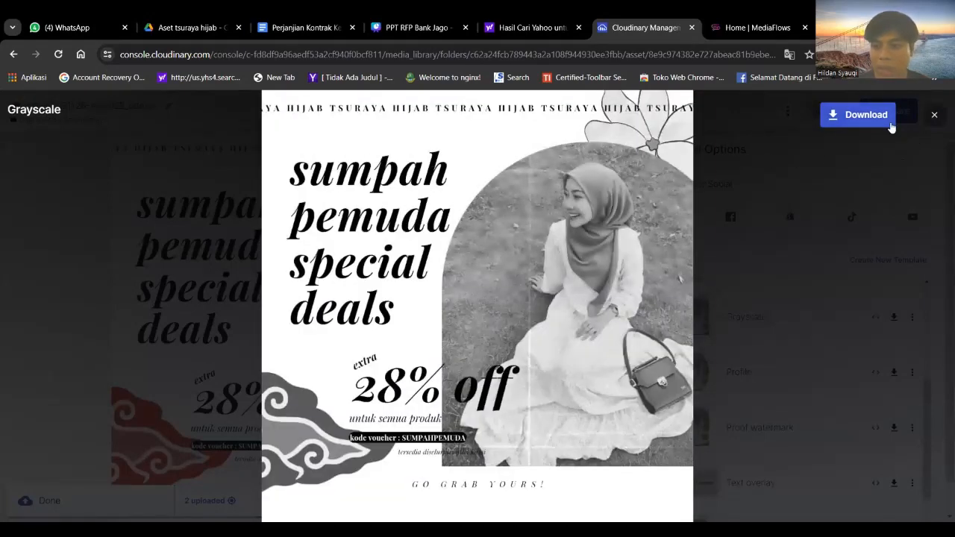
left_click(934, 117)
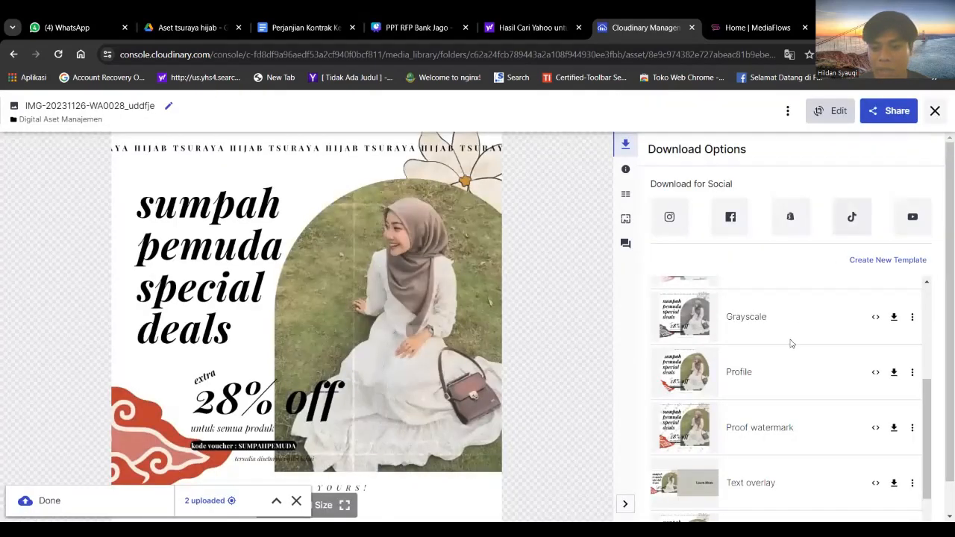
View the remaining download templates and the Shopify download sizes, and return to the folder.
scroll(792, 344, "down", 1)
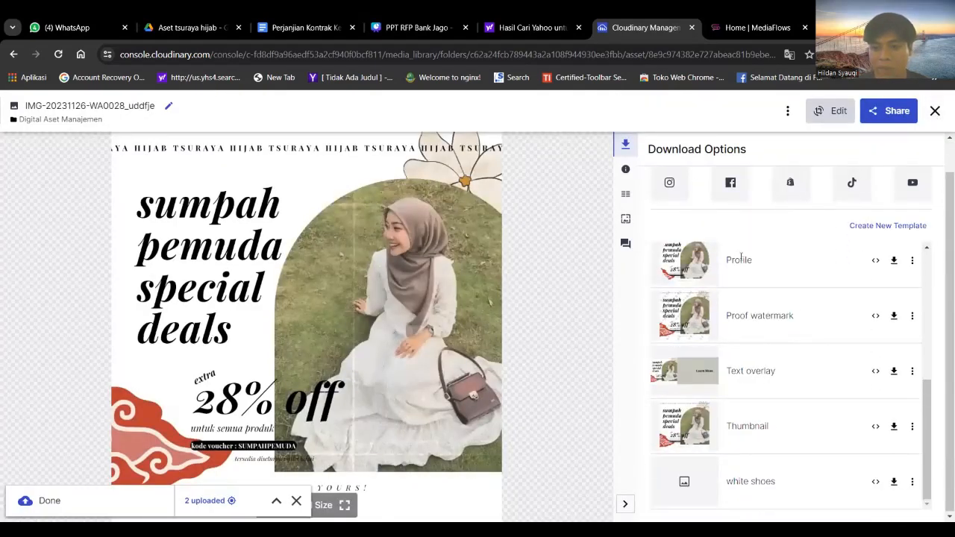
mouse_move(790, 185)
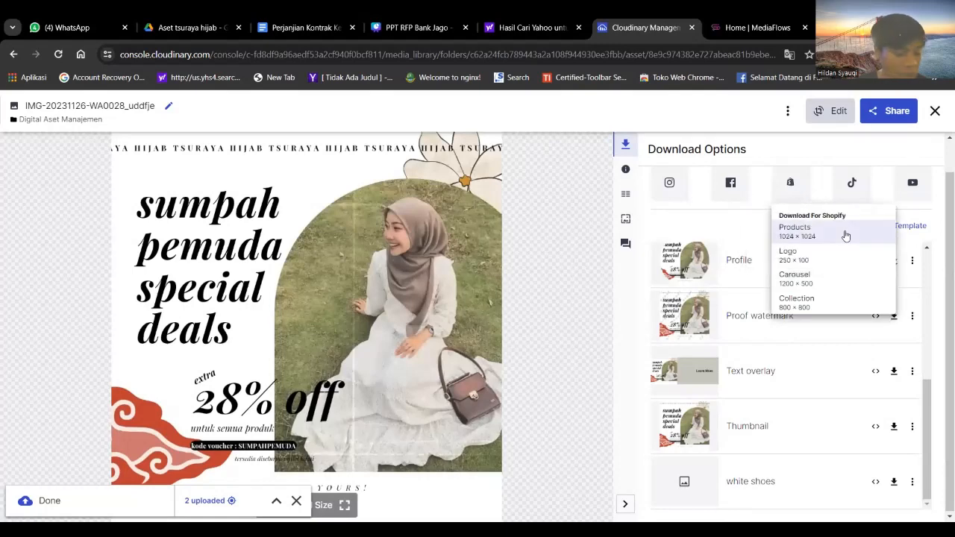
left_click(936, 112)
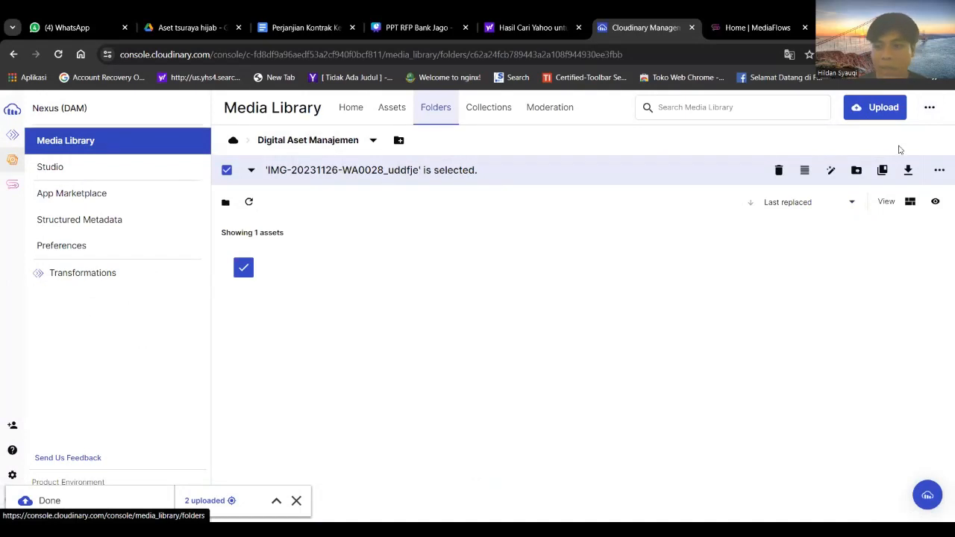
Open the selected poster in Studio for resizing and cropping.
mouse_move(391, 265)
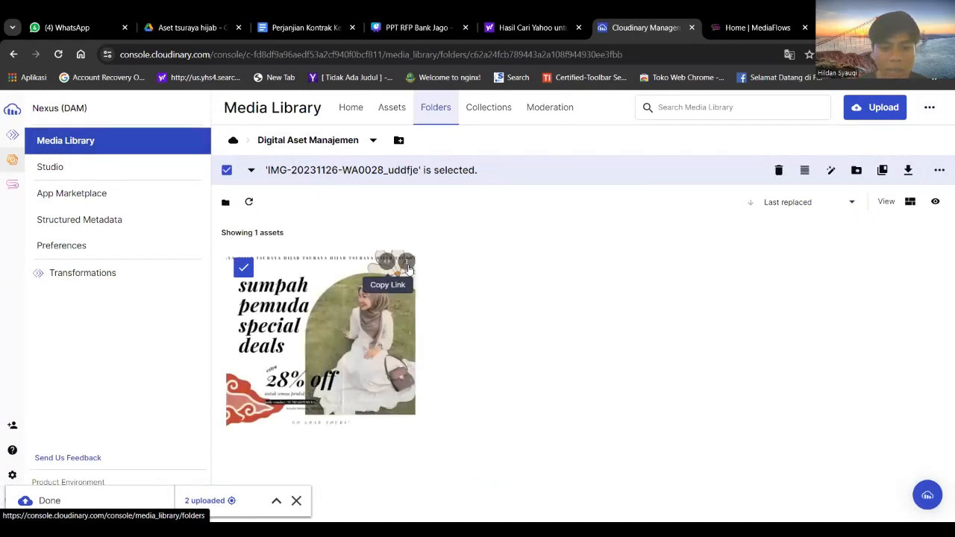
left_click(409, 267)
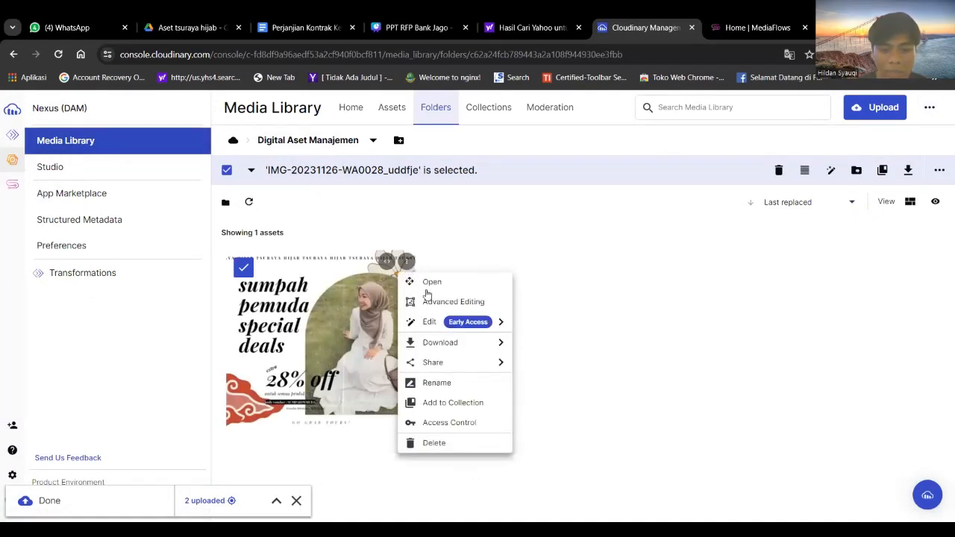
mouse_move(462, 324)
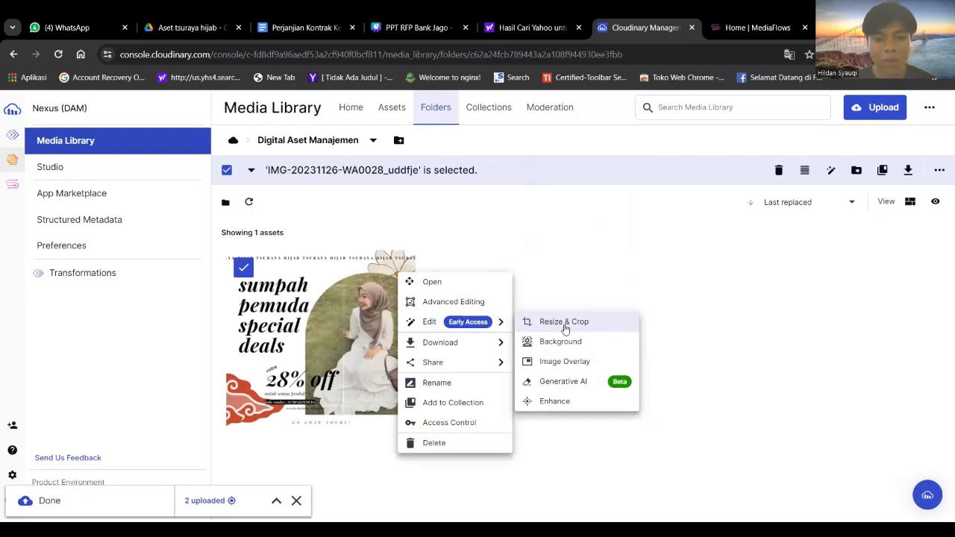
left_click(565, 323)
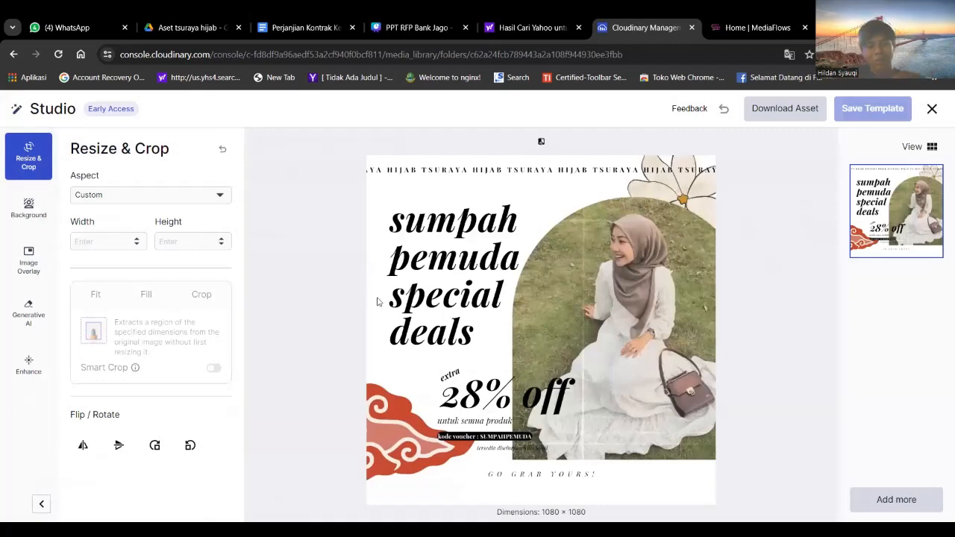
Set a custom crop of 720 wide by 1080 high for the poster.
left_click(128, 238)
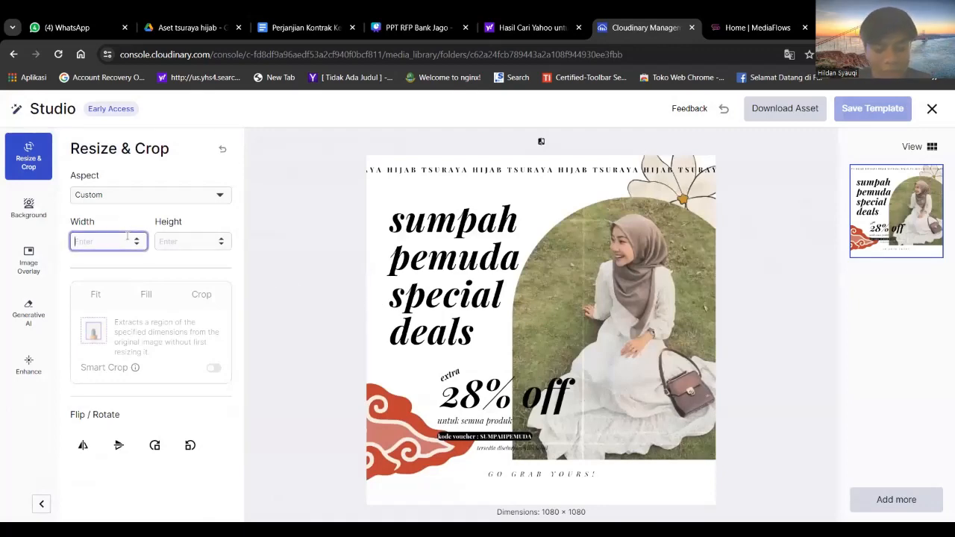
type("720")
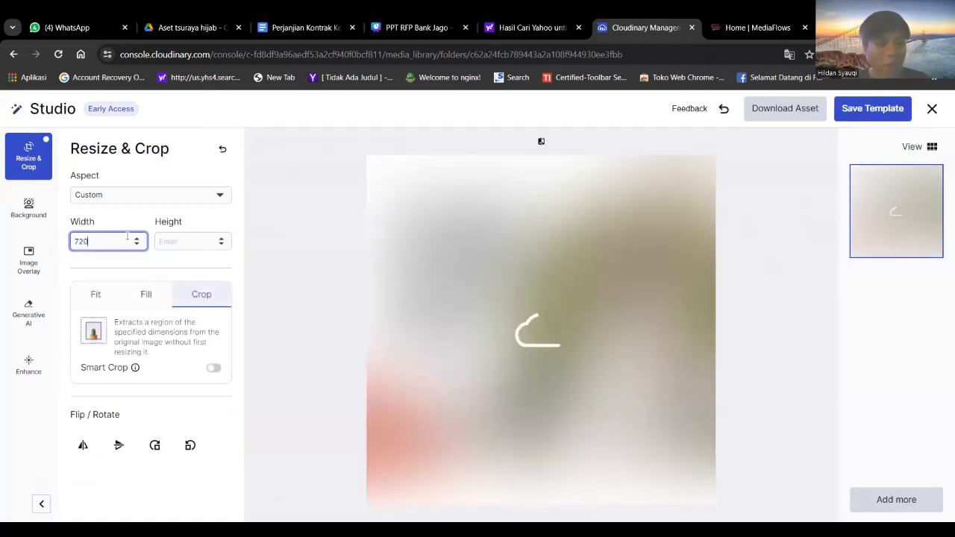
left_click(178, 240)
type("1")
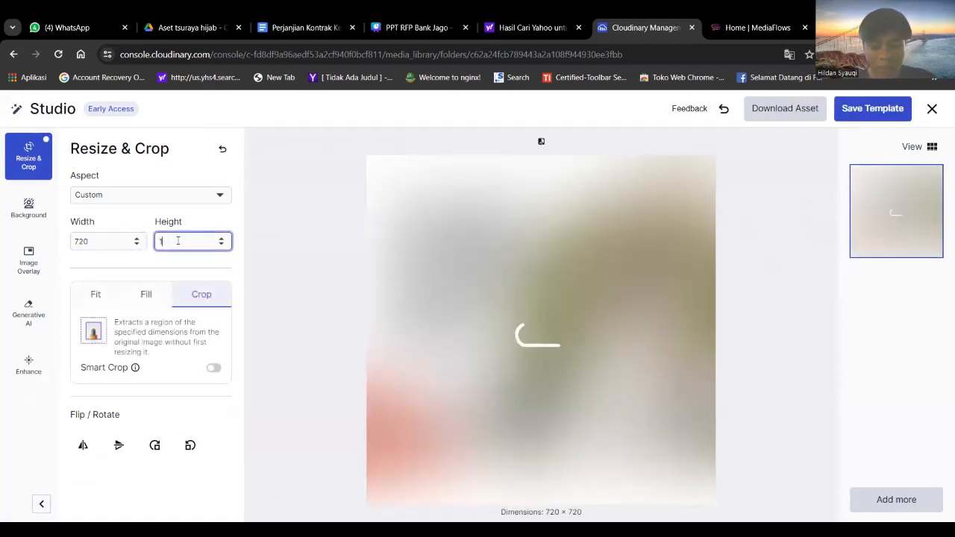
type("080")
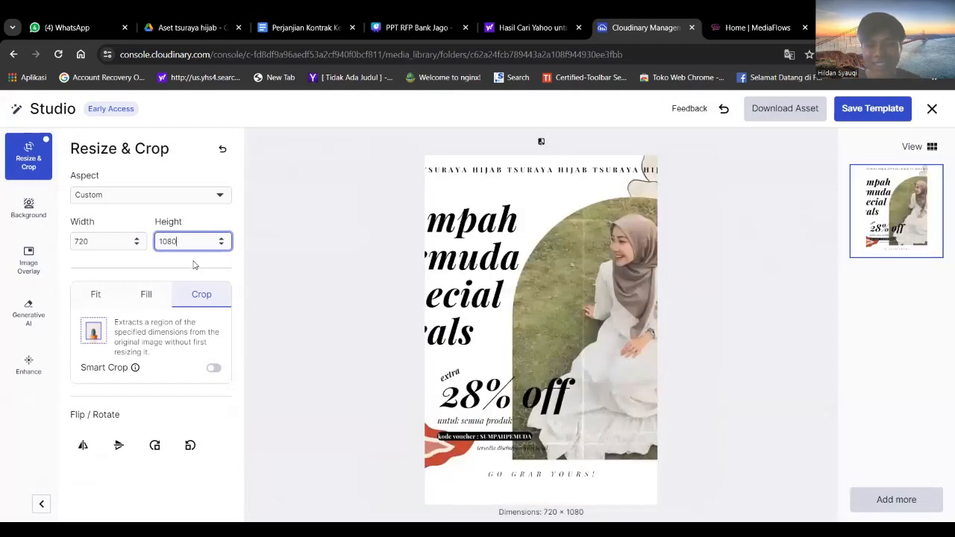
Switch the crop to the Portrait (9:16) aspect and set its height to 1080.
left_click(187, 199)
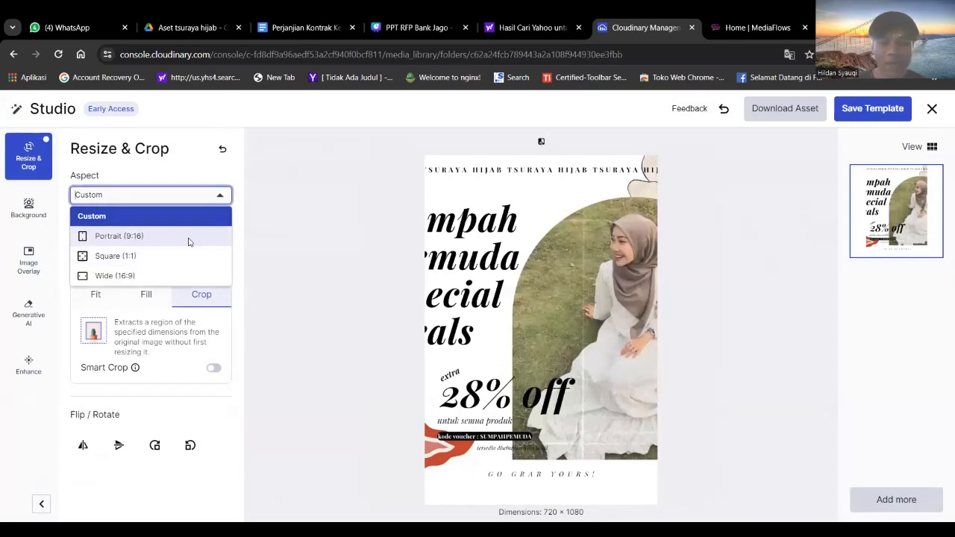
left_click(189, 236)
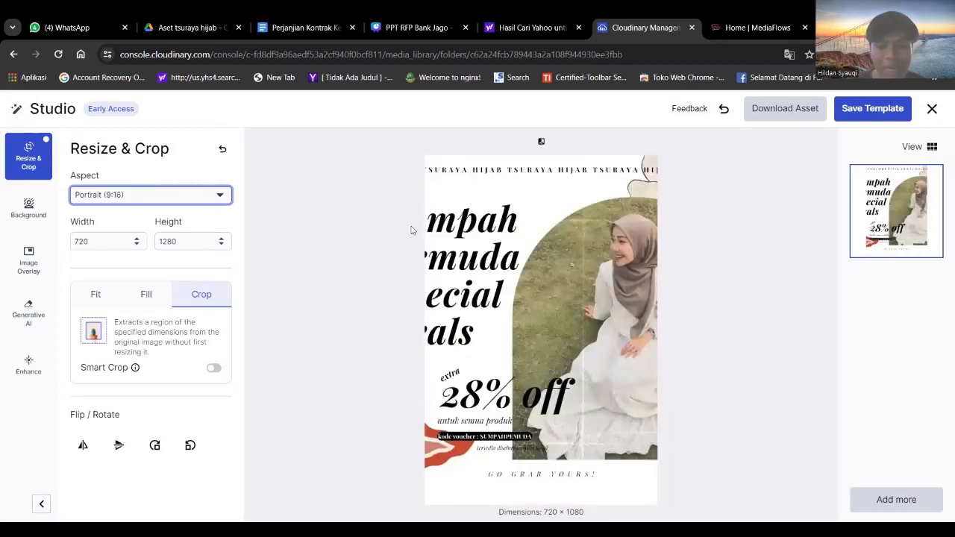
left_click(128, 244)
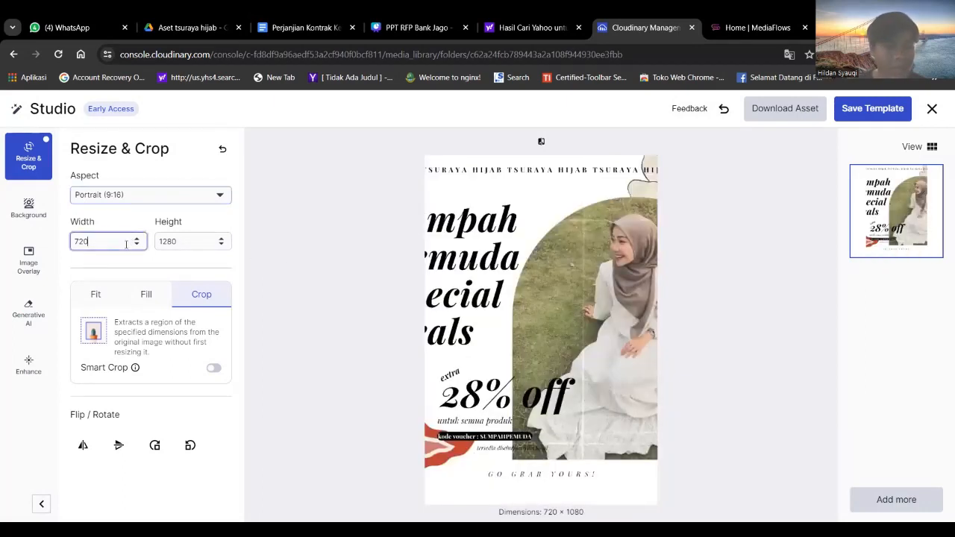
left_click(172, 241)
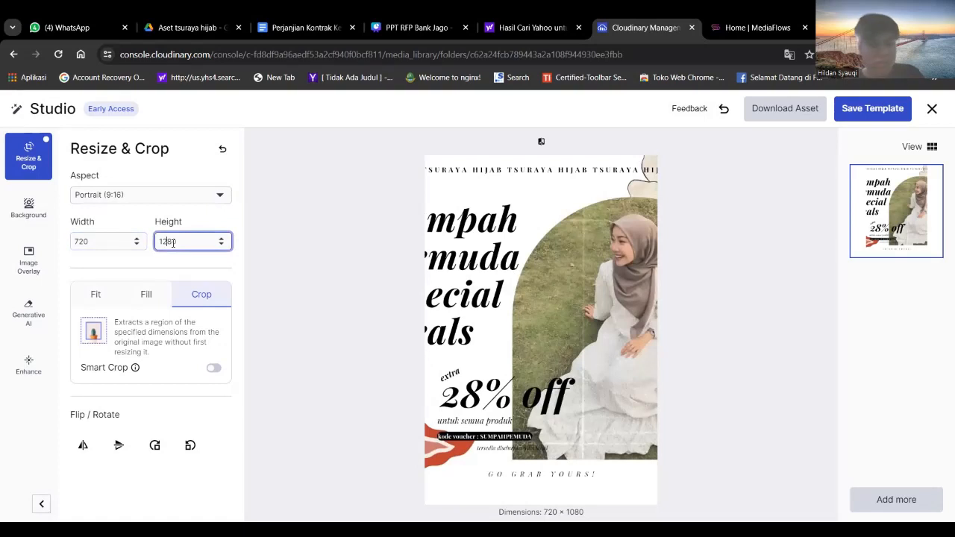
type("0")
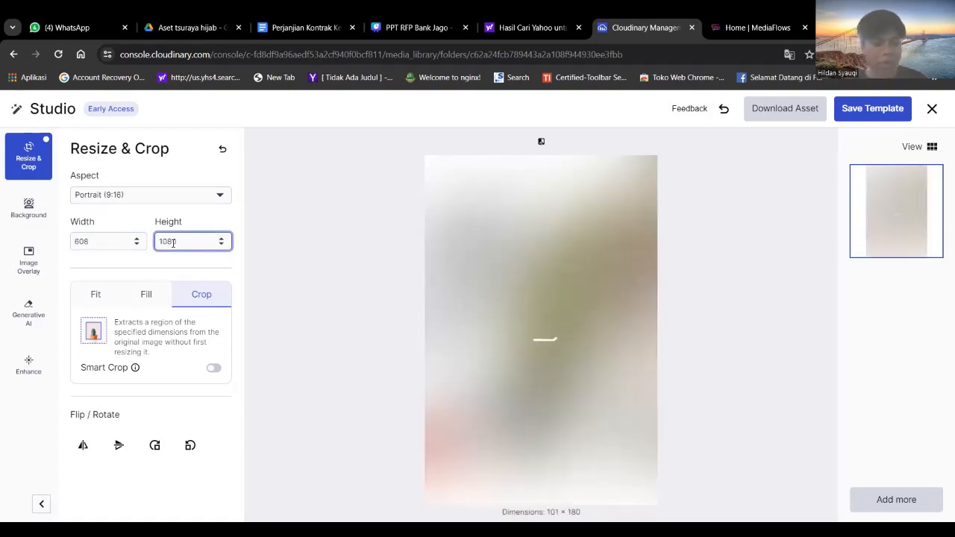
Remove the poster's background and fill it with the dark navy preset colour.
left_click(28, 203)
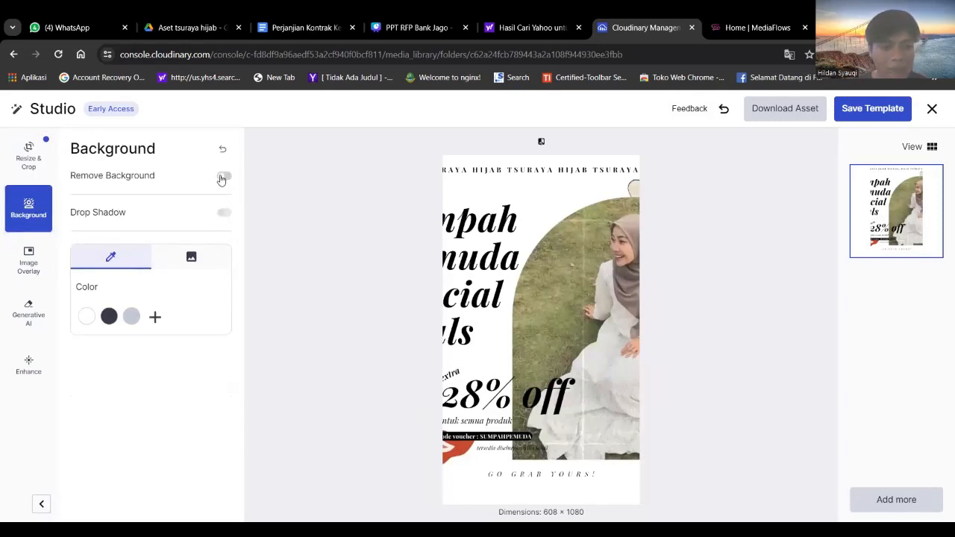
left_click(222, 177)
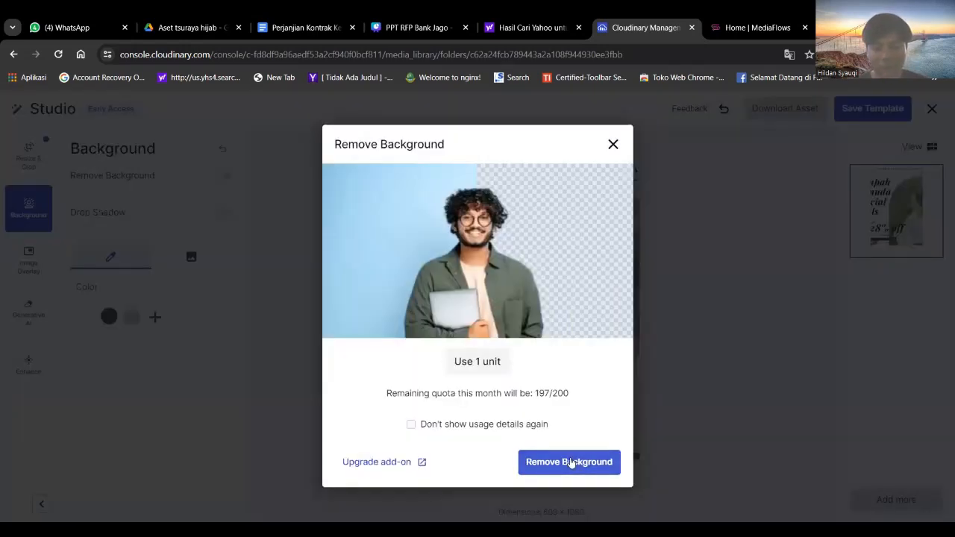
left_click(571, 463)
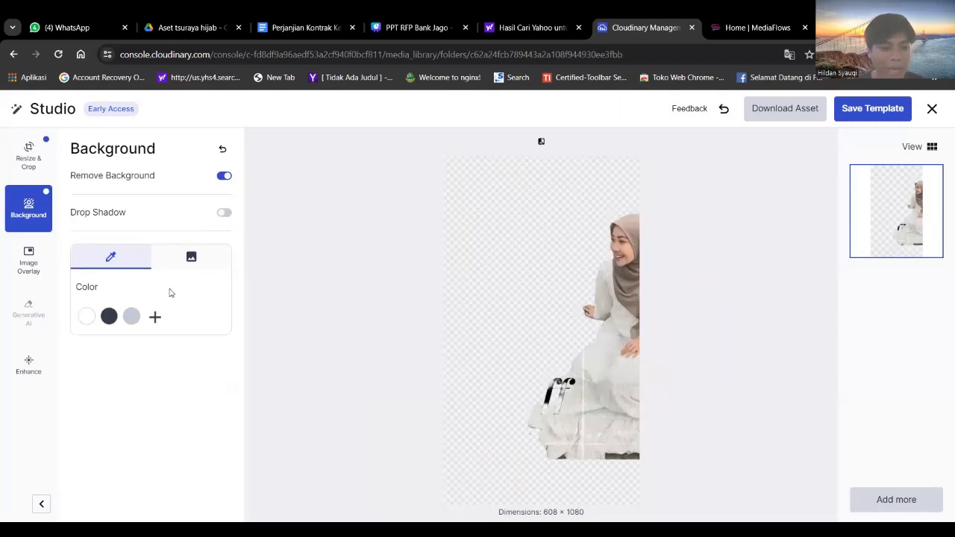
left_click(108, 317)
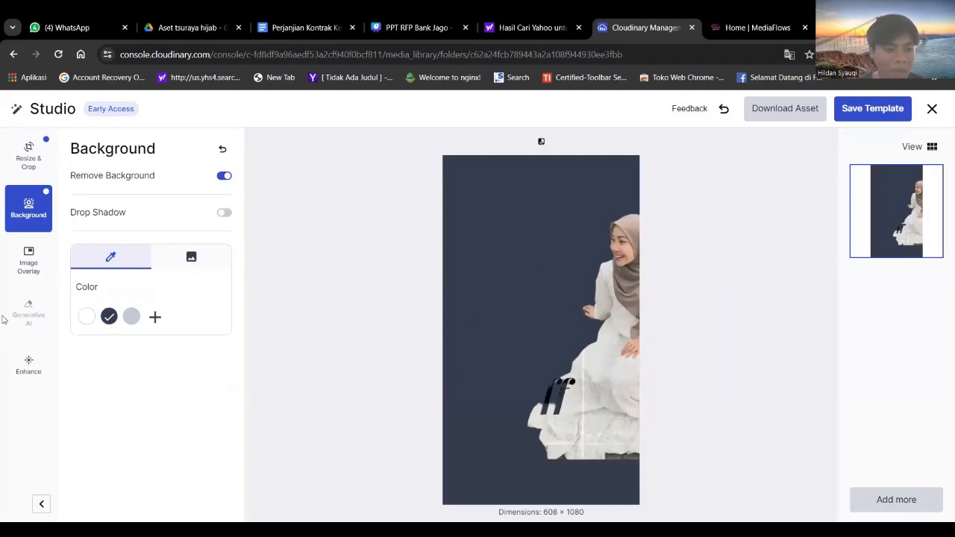
Enhance the image with Auto Improve, trying Sharpen as well but leaving it switched off.
left_click(30, 265)
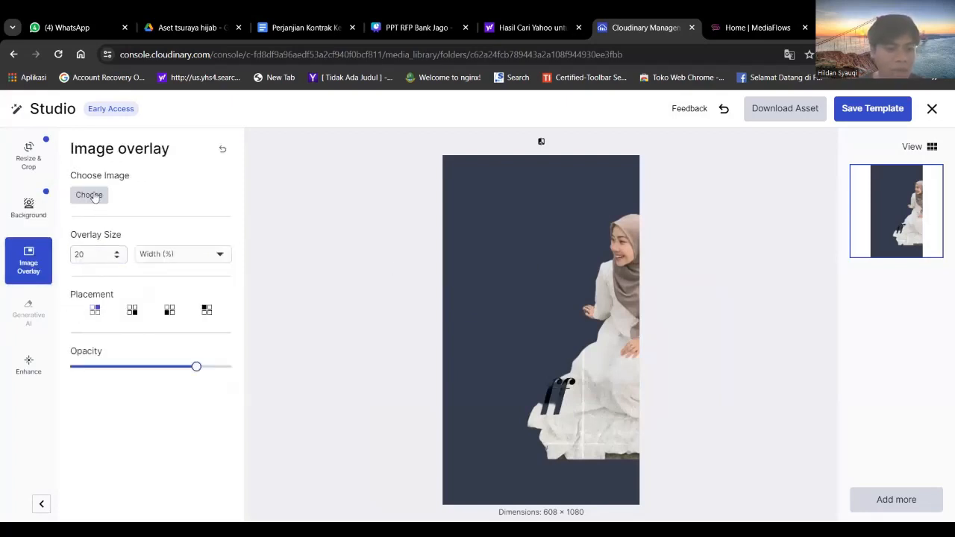
left_click(43, 371)
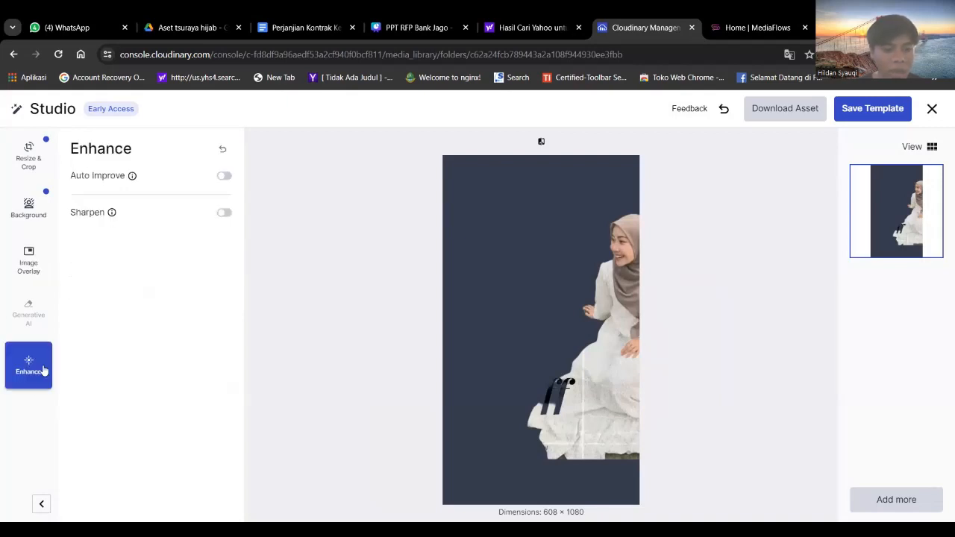
left_click(220, 177)
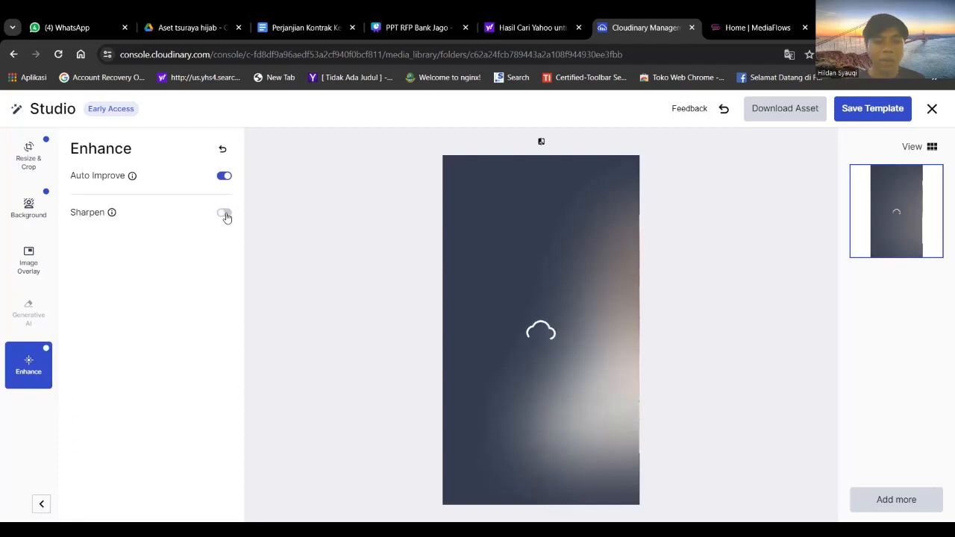
left_click(225, 214)
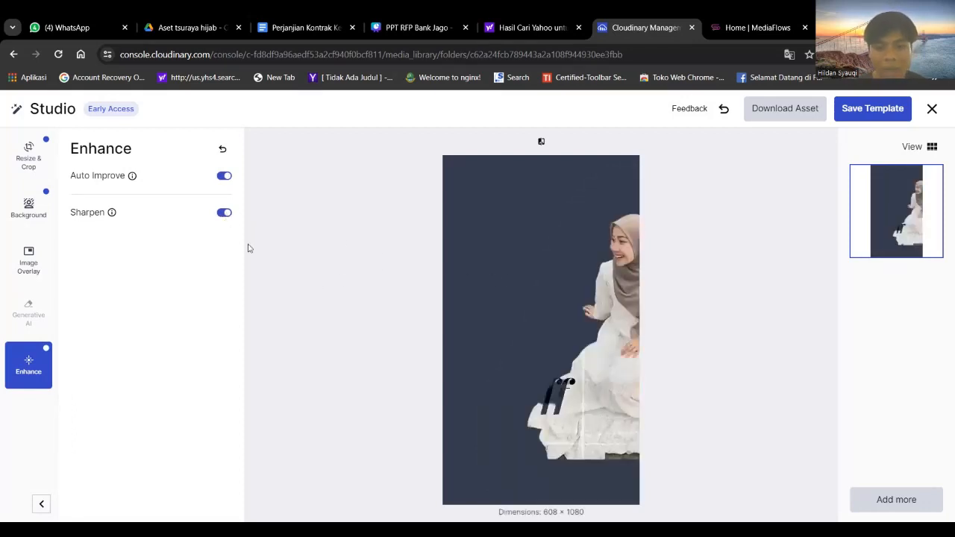
left_click(224, 213)
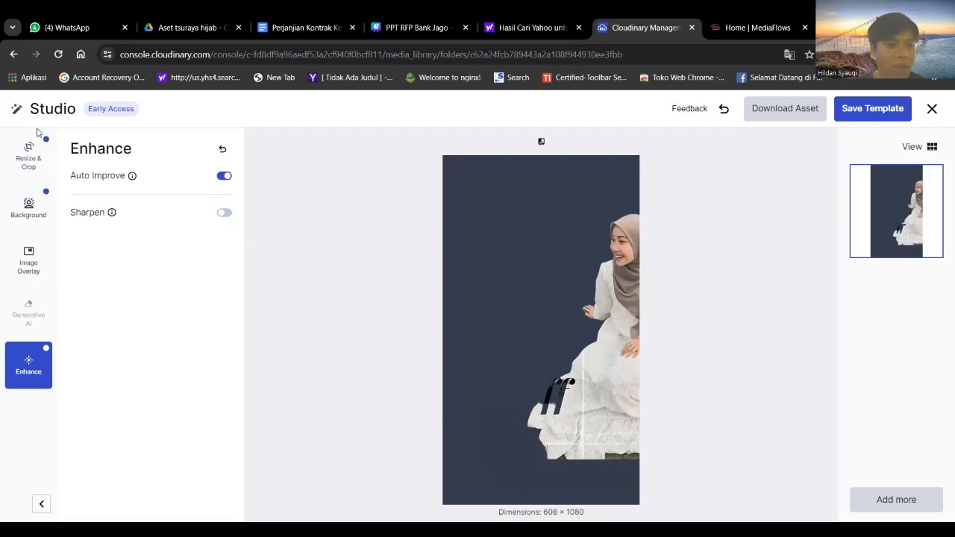
Save the edits as a template named "Hijab Aset" and close Studio.
left_click(897, 116)
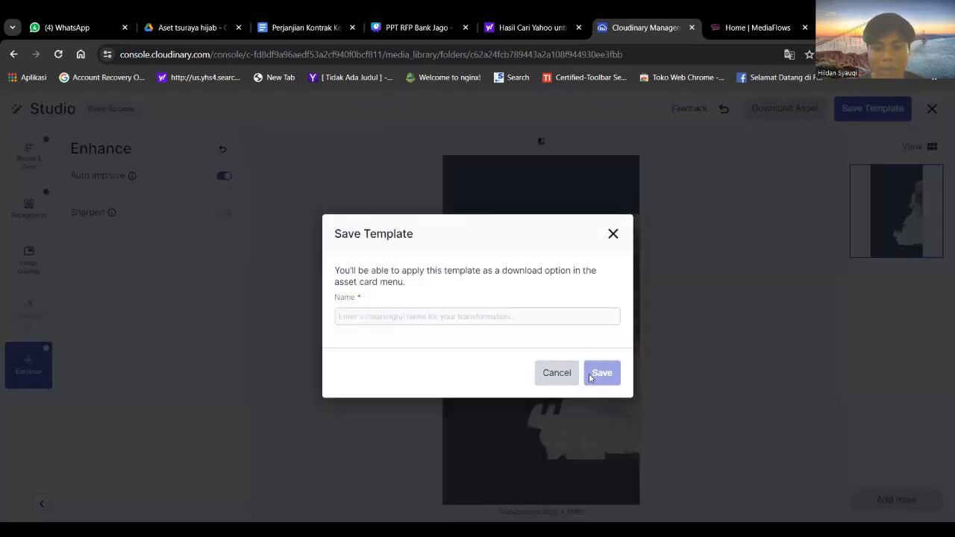
left_click(565, 318)
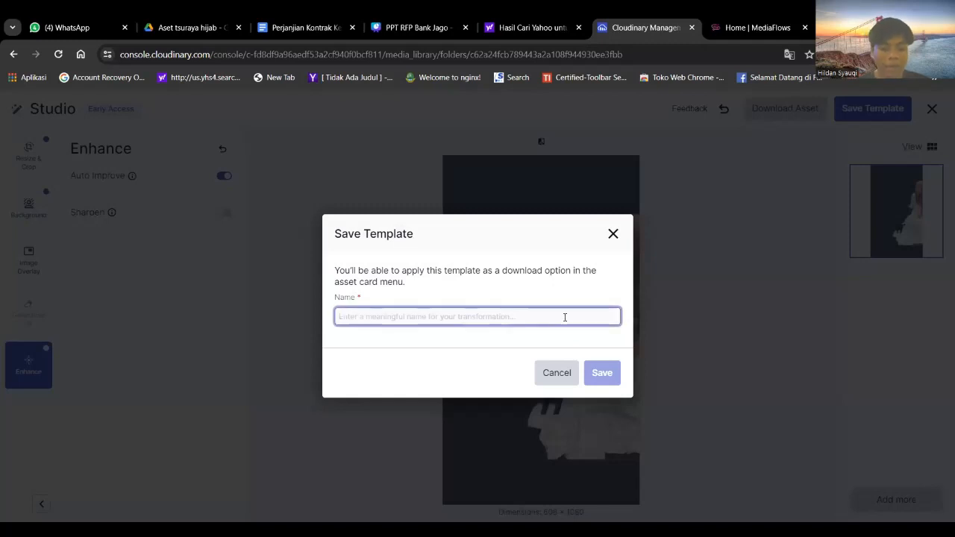
type("Hija")
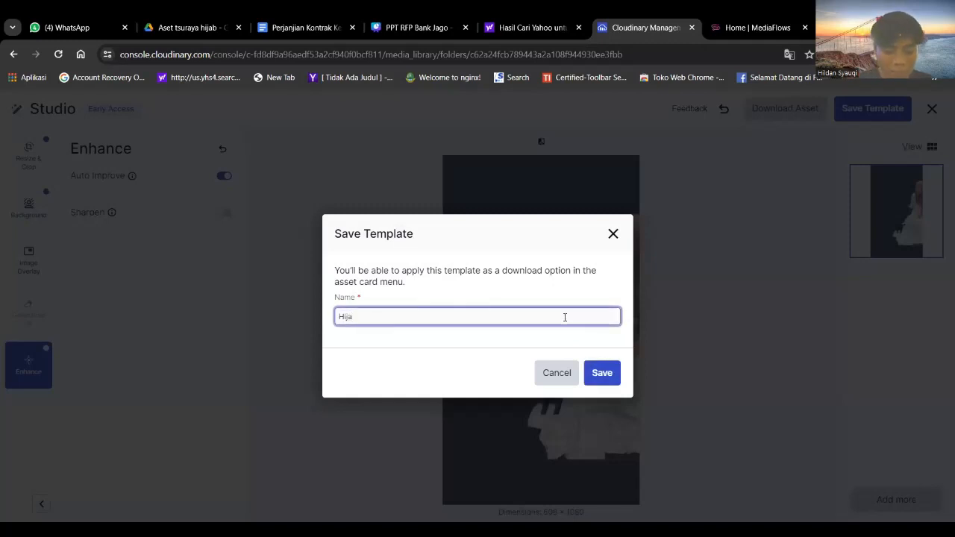
type("b Aset")
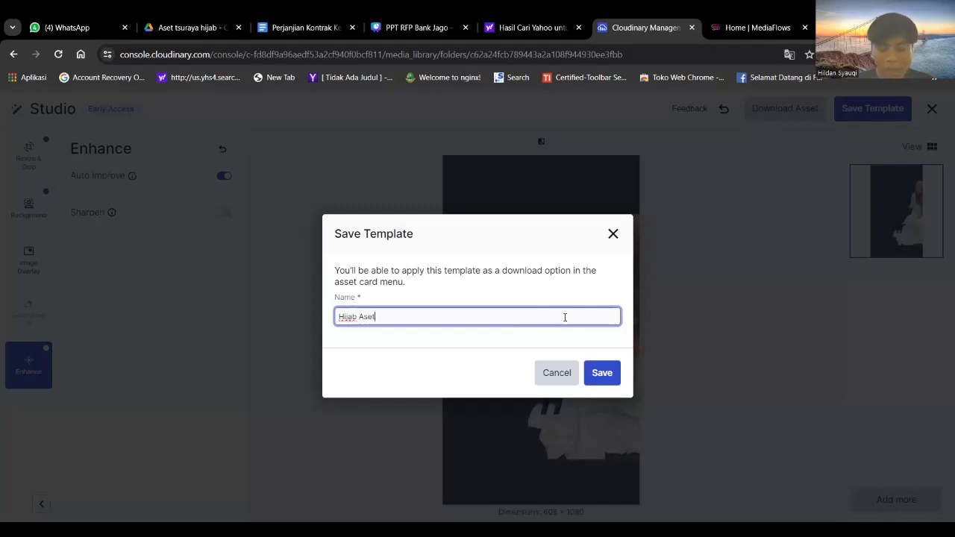
key("Return")
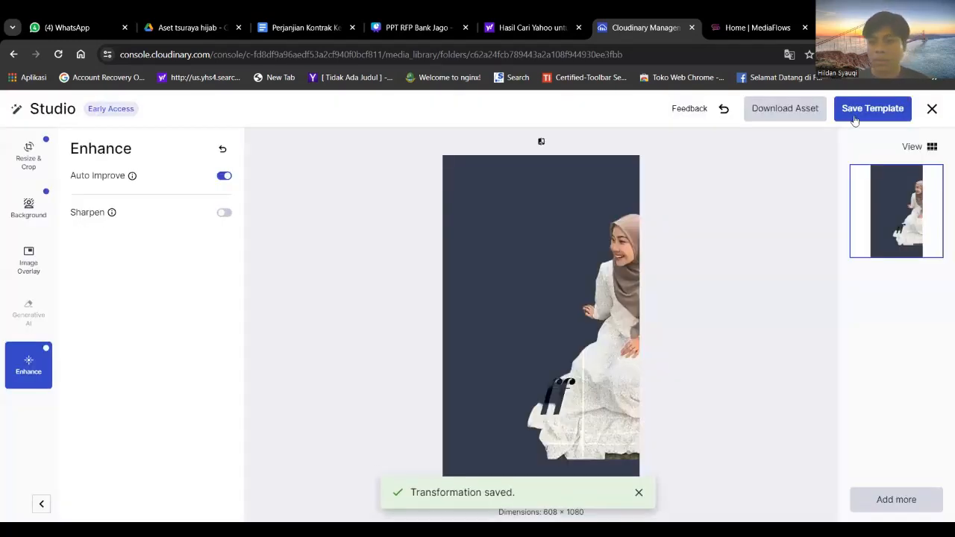
left_click(931, 110)
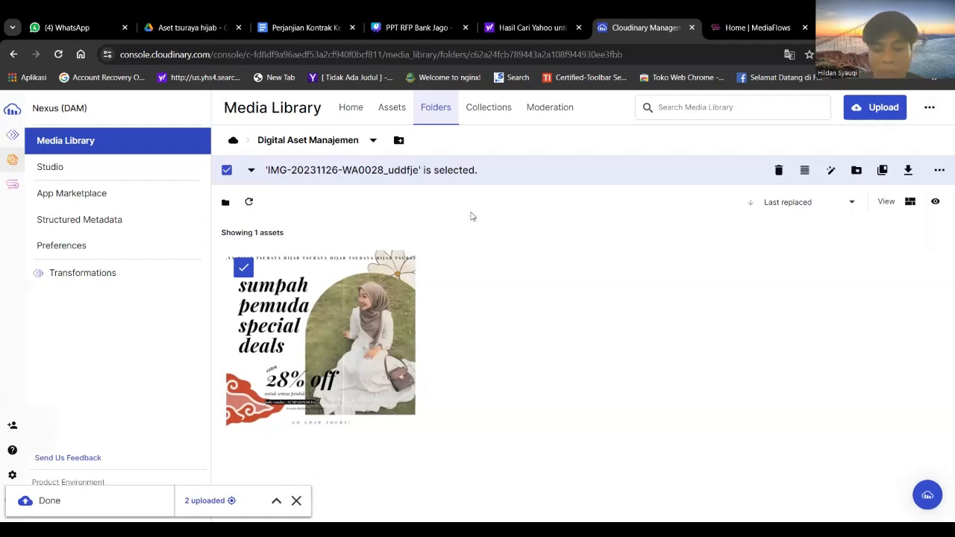
Browse the Transformations Gallery and start a new transformation from the "Replace an object in an image" template.
left_click(133, 278)
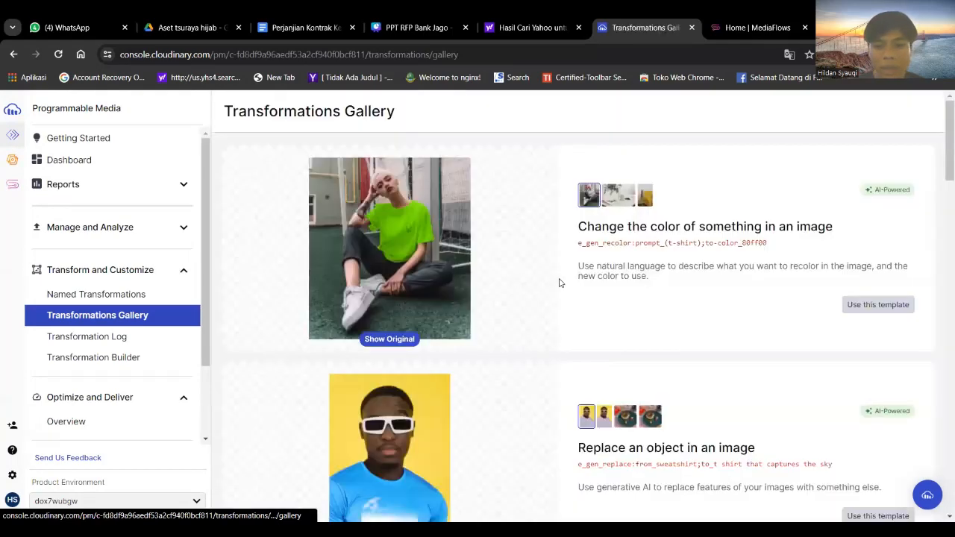
scroll(698, 291, "down", 4)
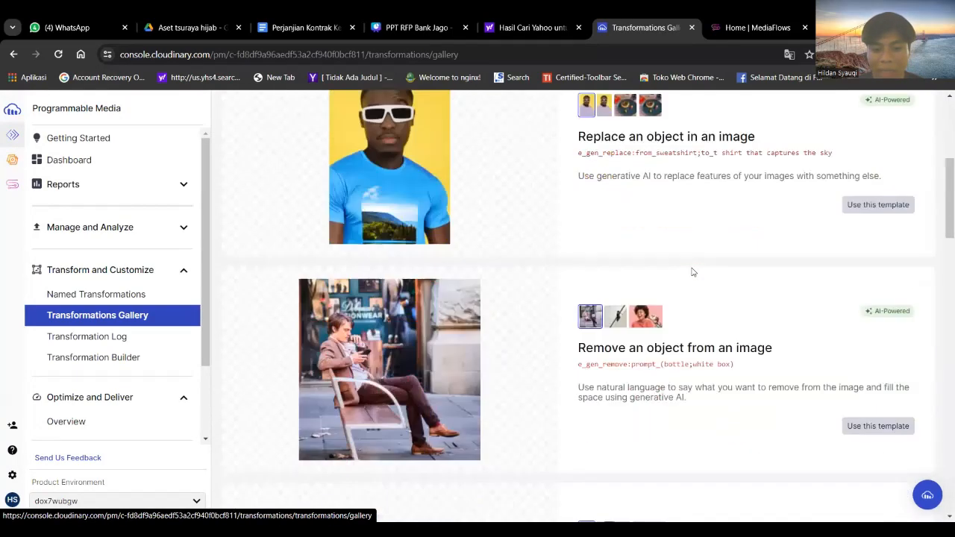
scroll(693, 272, "up", 1)
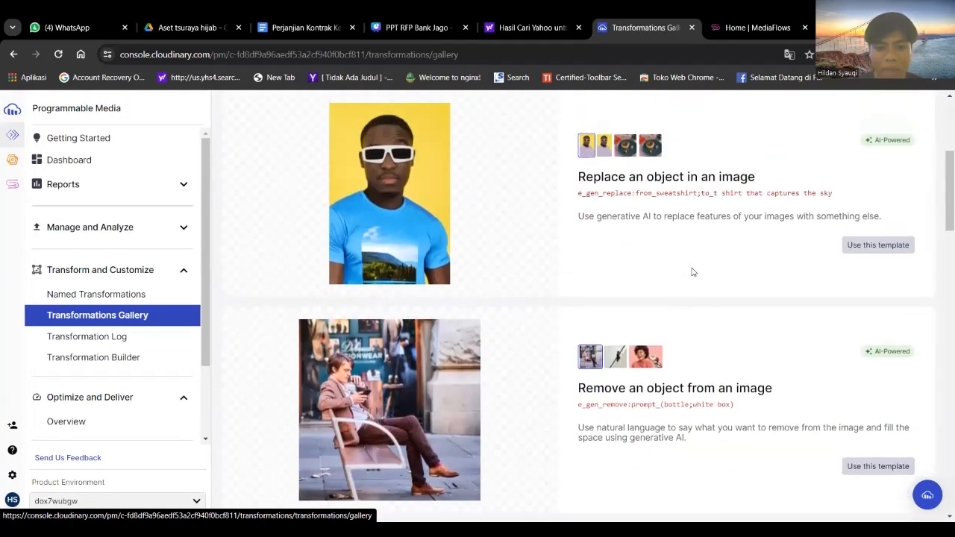
left_click(879, 252)
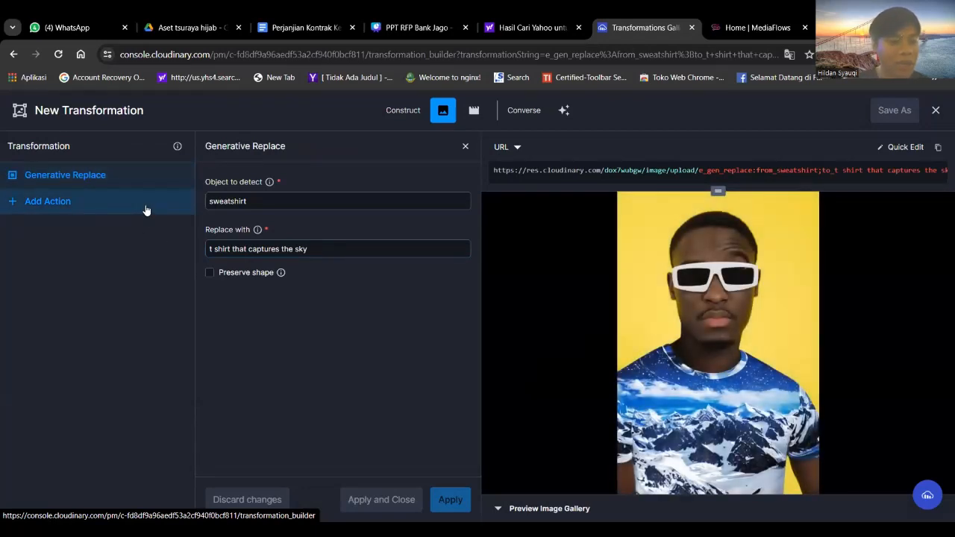
Add a Scale action with a width and height of 1080 px to the transformation and apply it.
left_click(145, 207)
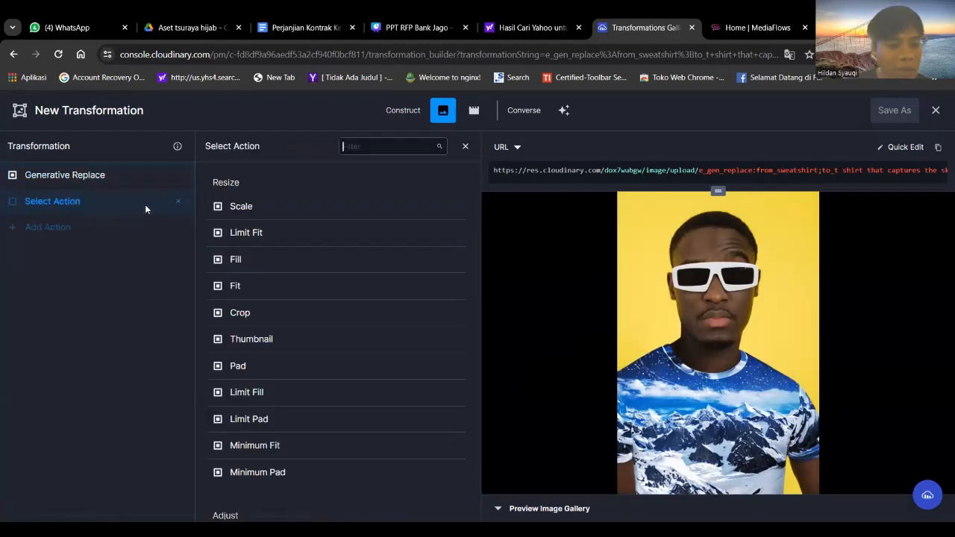
left_click(237, 216)
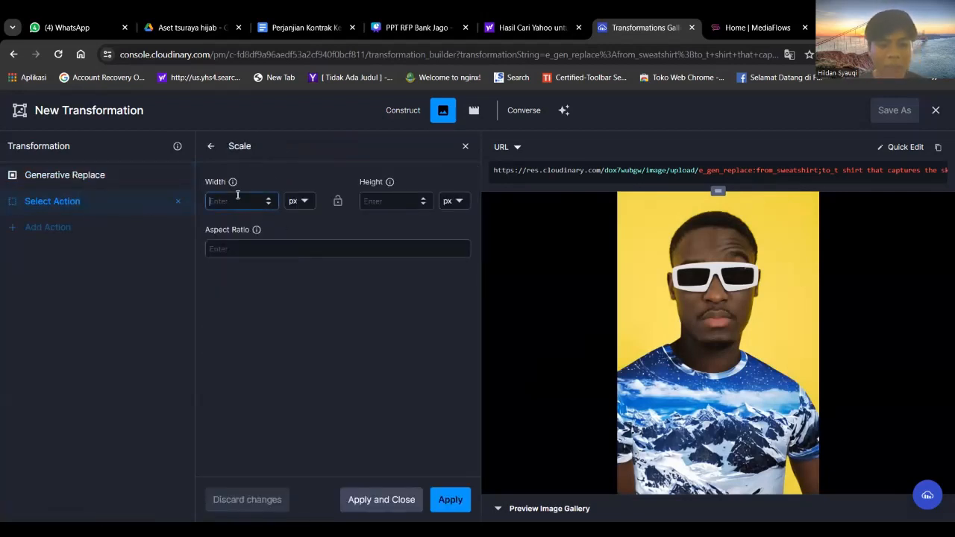
left_click(237, 196)
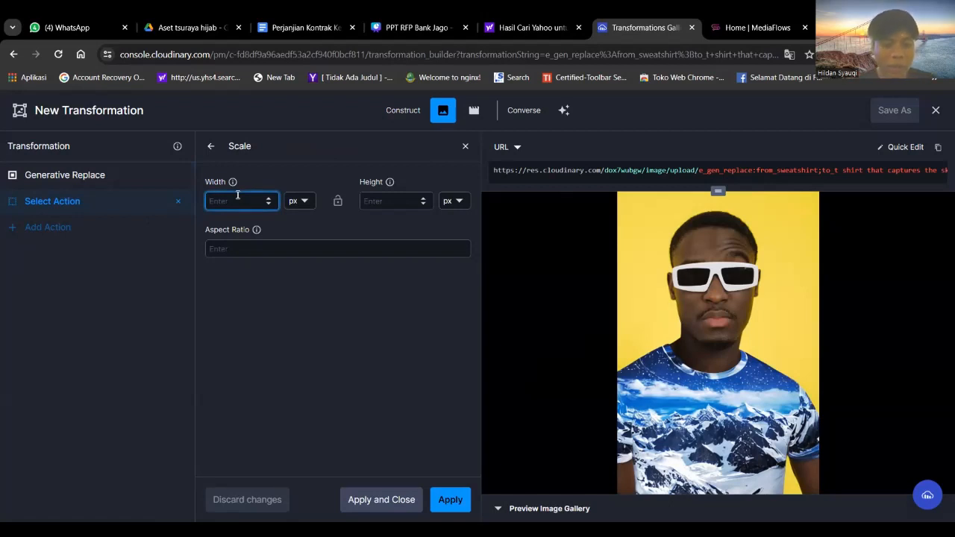
type("720")
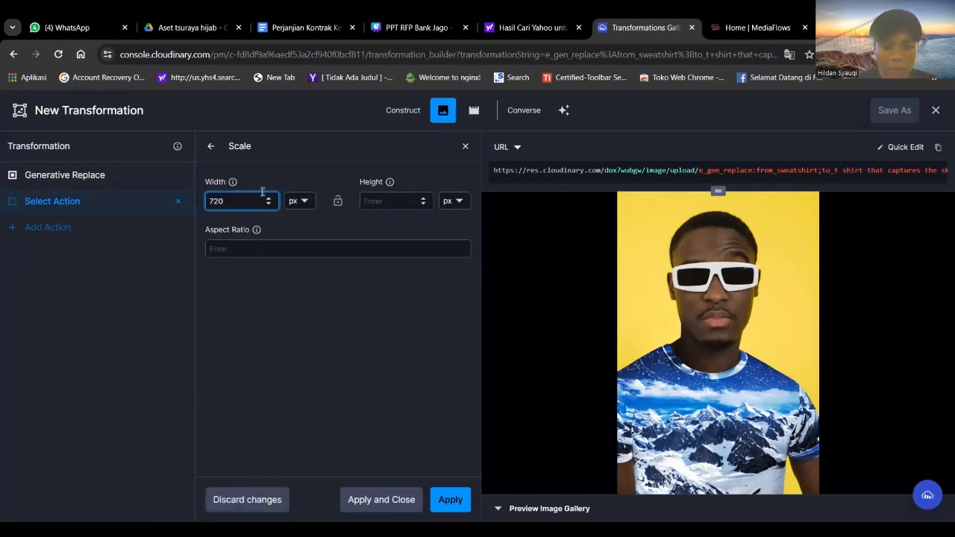
left_click(377, 197)
type("1080")
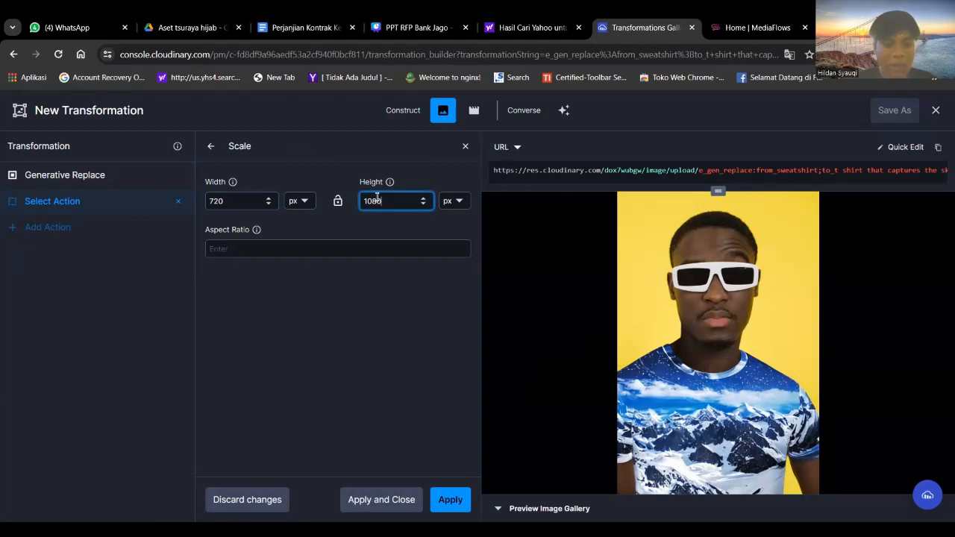
left_click(243, 201)
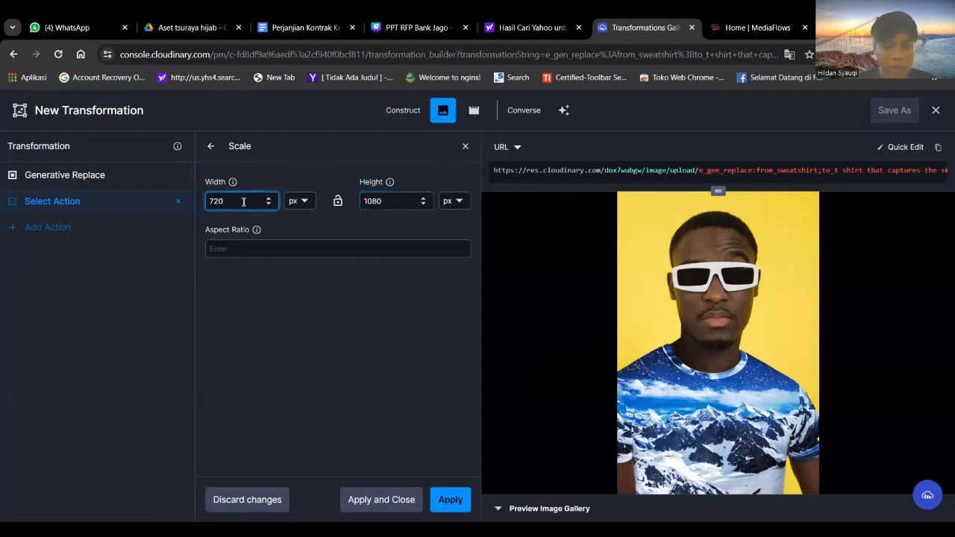
key("BackSpace")
key("BackSpace")
type("1080")
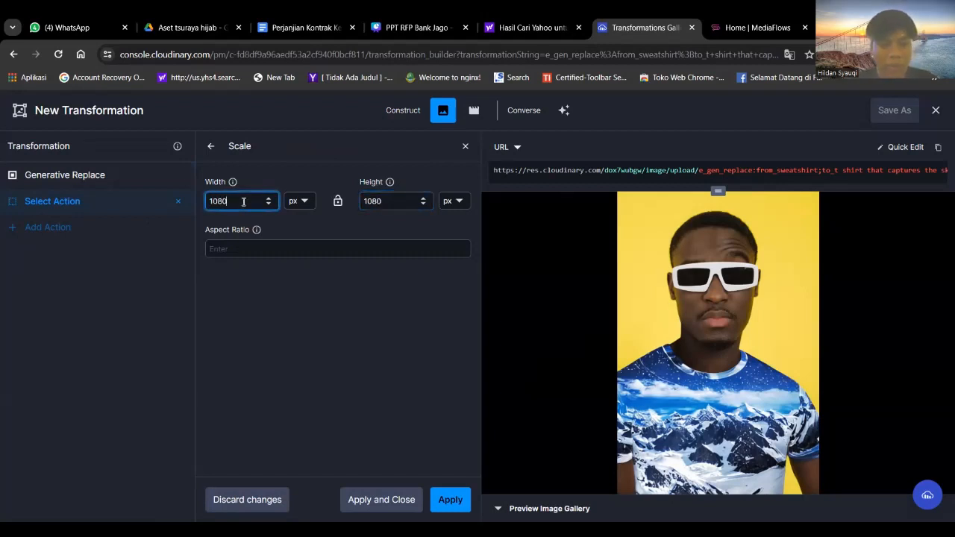
left_click(456, 501)
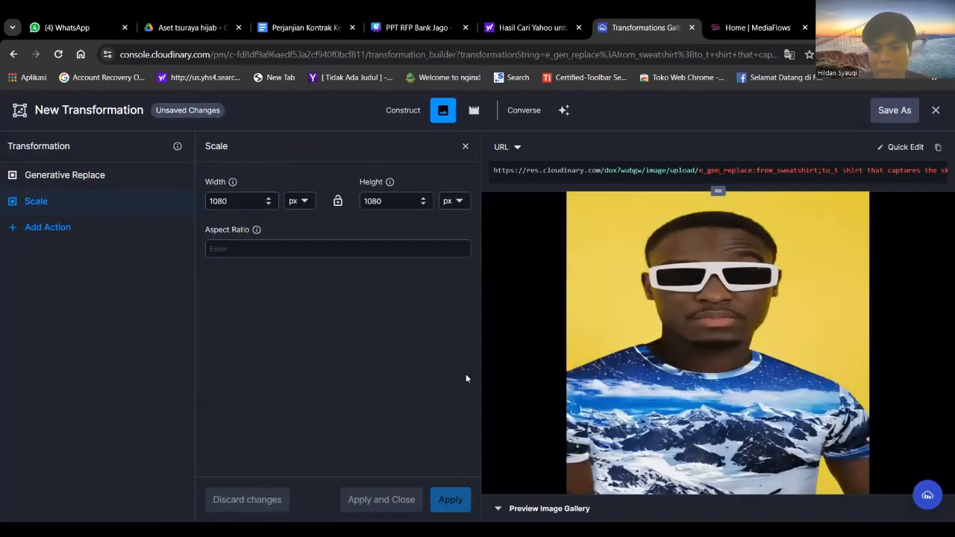
Set the Scale action's width to 720 px and apply the change.
left_click(250, 201)
key("BackSpace")
key("BackSpace")
key("BackSpace")
key("BackSpace")
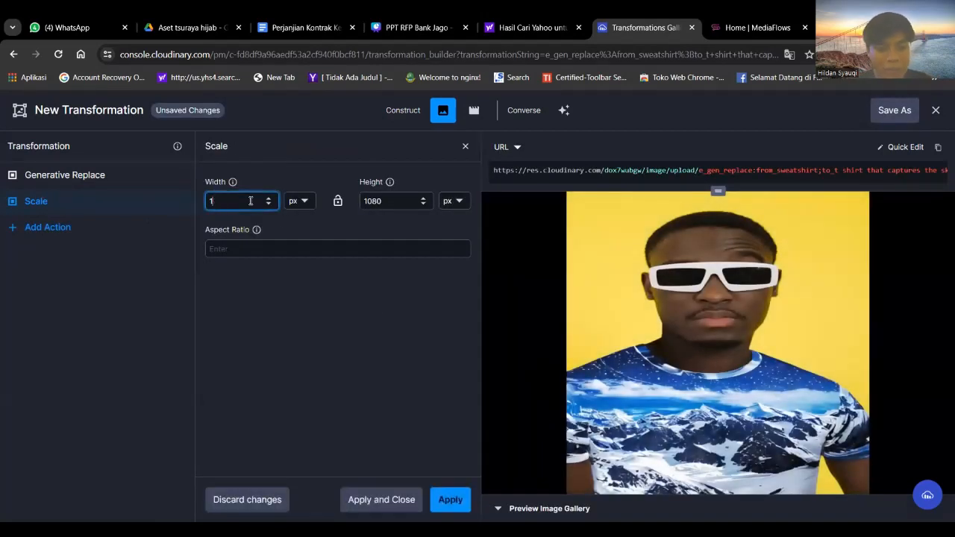
type("720")
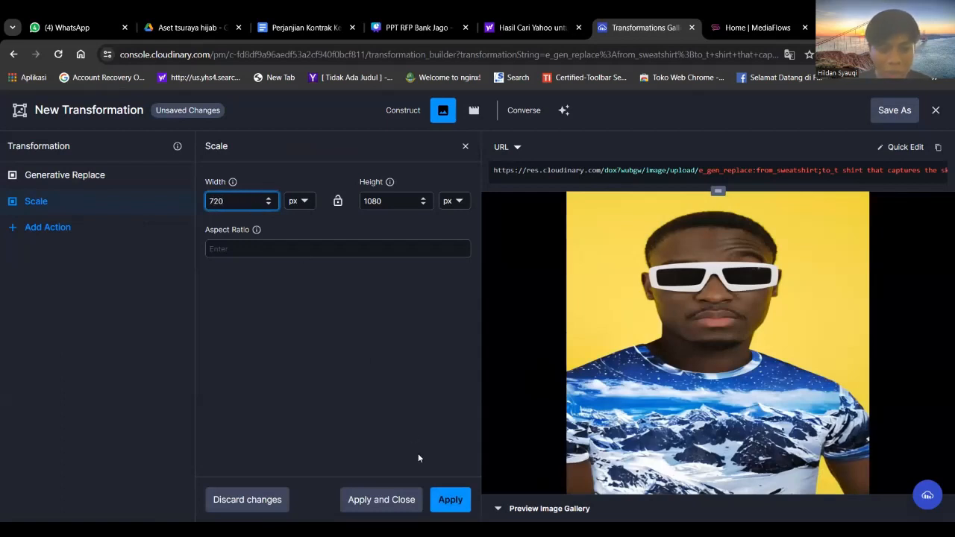
left_click(463, 503)
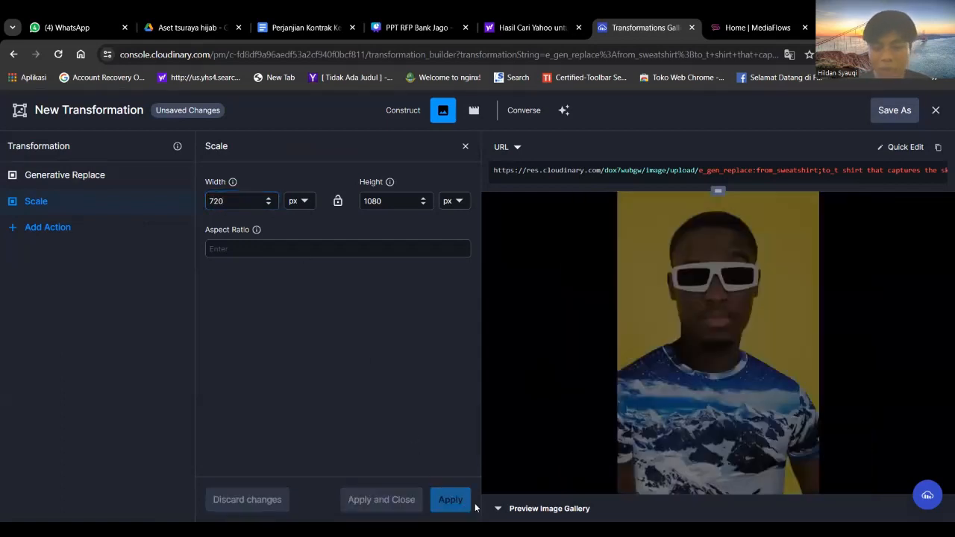
Add a Crop action with a height of 100 px and apply it.
left_click(93, 234)
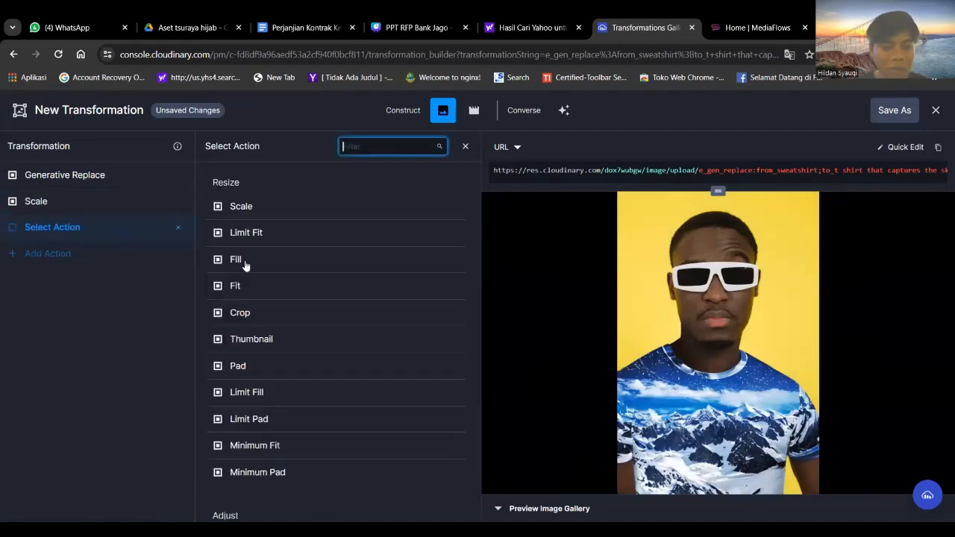
left_click(318, 316)
left_click(232, 200)
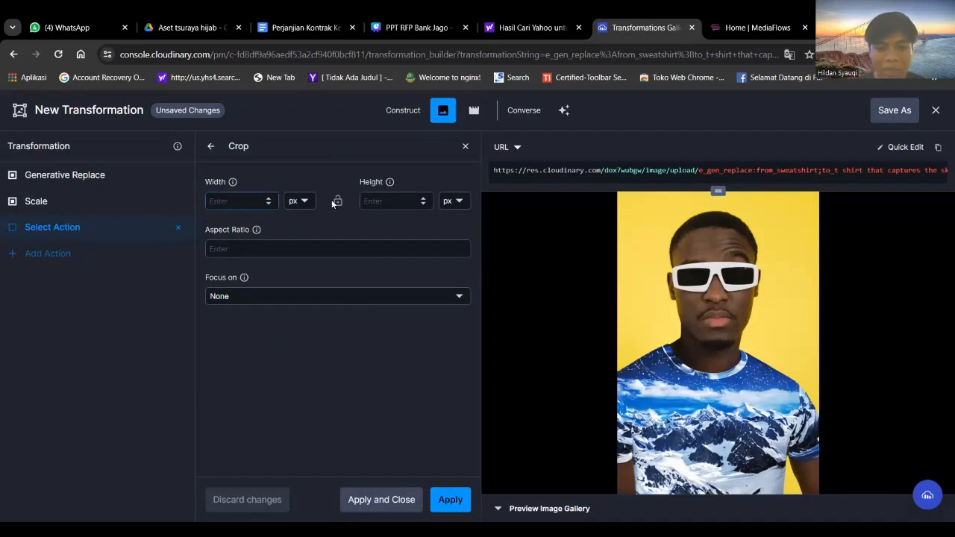
left_click(379, 200)
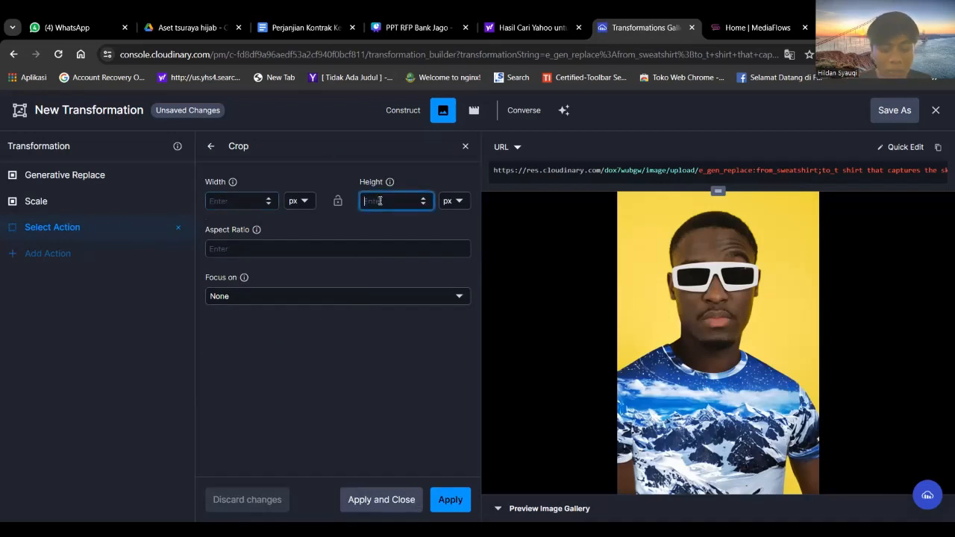
type("100")
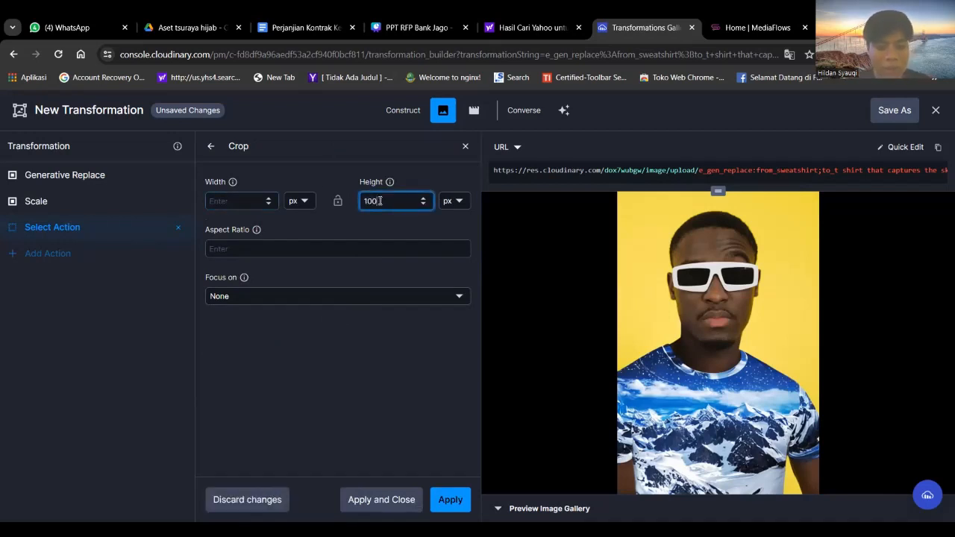
left_click(450, 498)
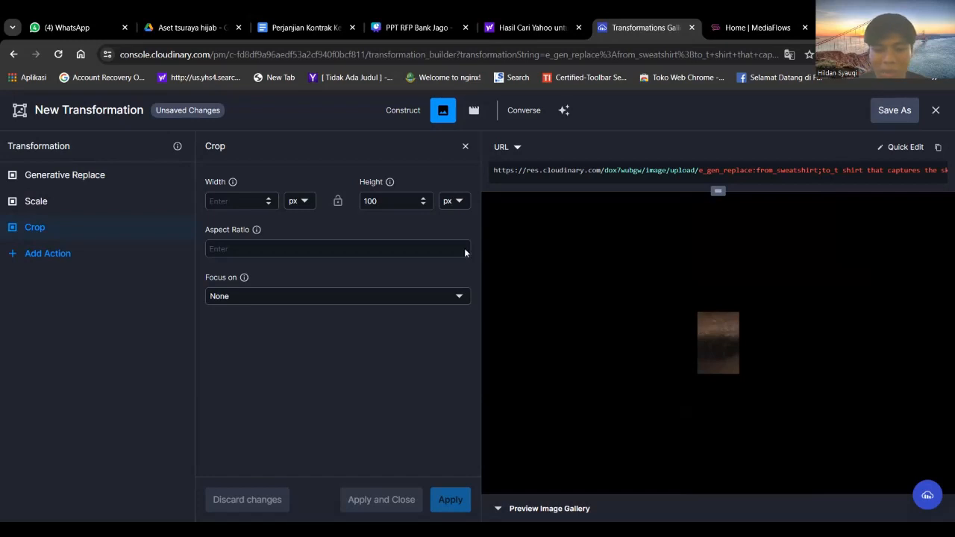
Try to apply the Crop action with its height cleared, and close its settings.
left_click(406, 198)
key("BackSpace")
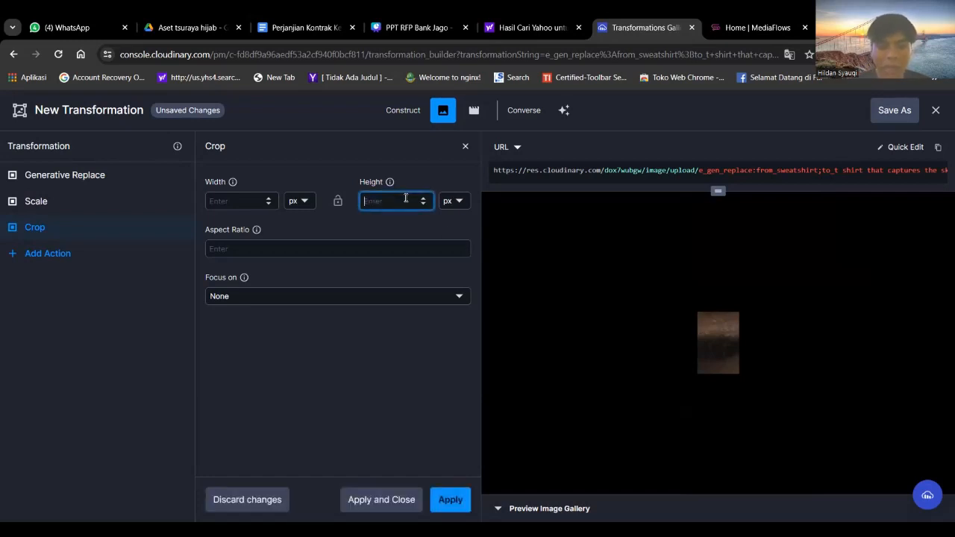
left_click(252, 499)
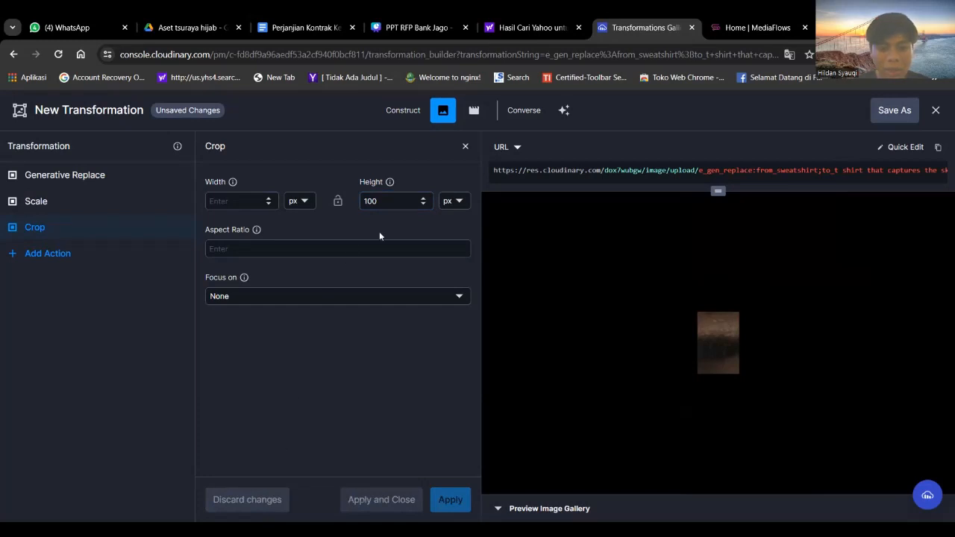
left_click(418, 200)
key("BackSpace")
key("BackSpace")
key("BackSpace")
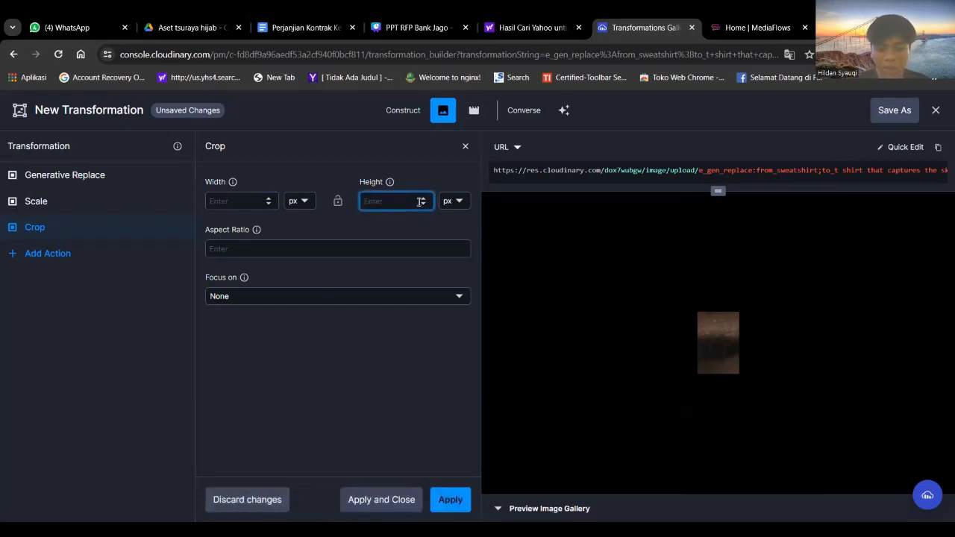
type("0")
key("BackSpace")
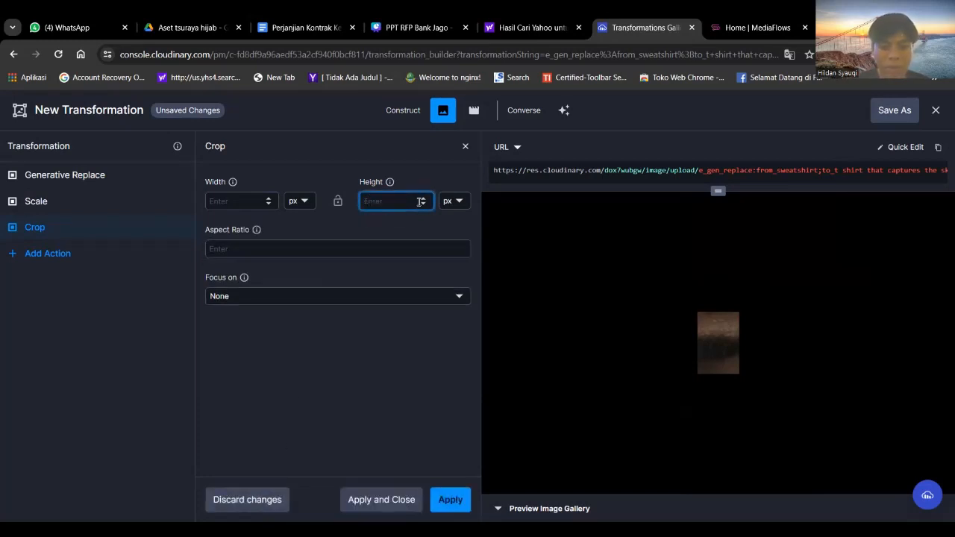
left_click(443, 506)
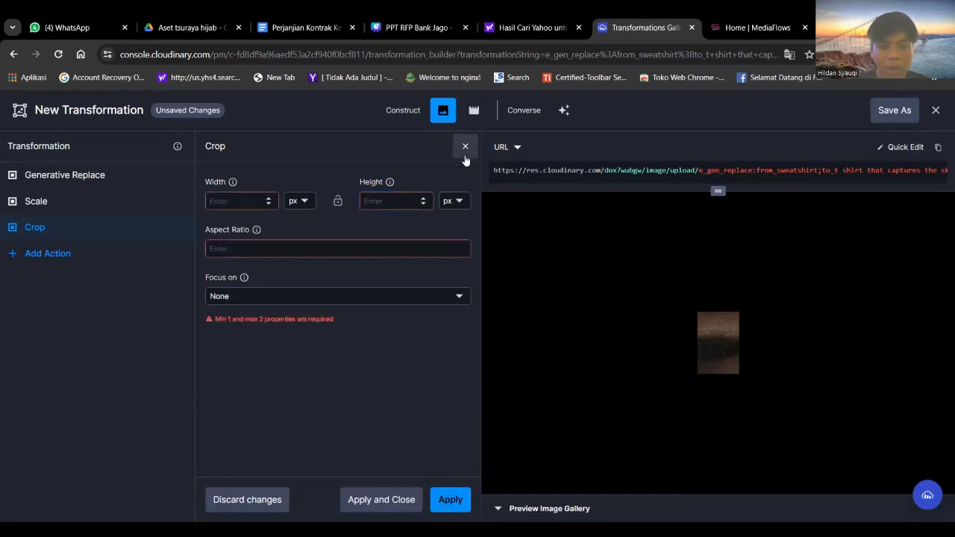
left_click(465, 147)
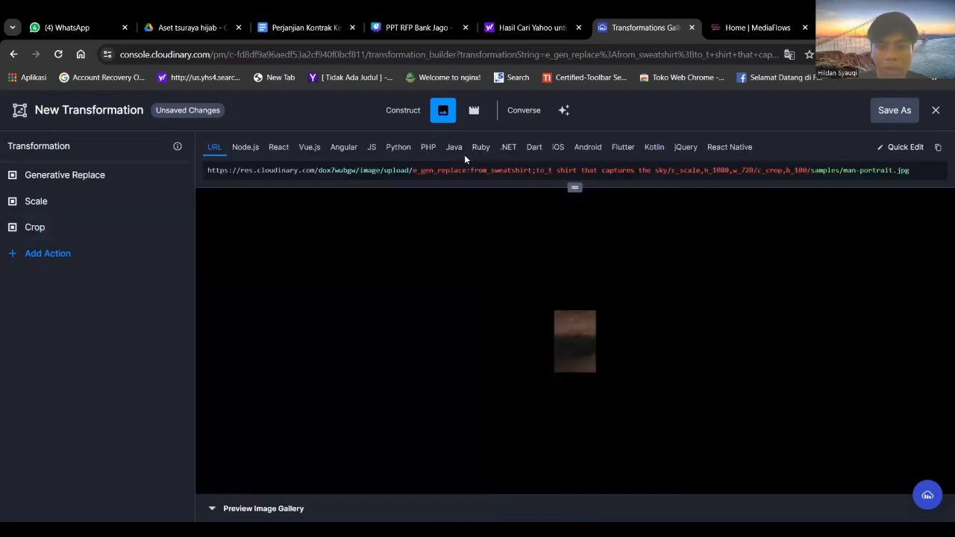
Return to the Transformations Gallery and start over from the "Replace an object in an image" template.
left_click(13, 54)
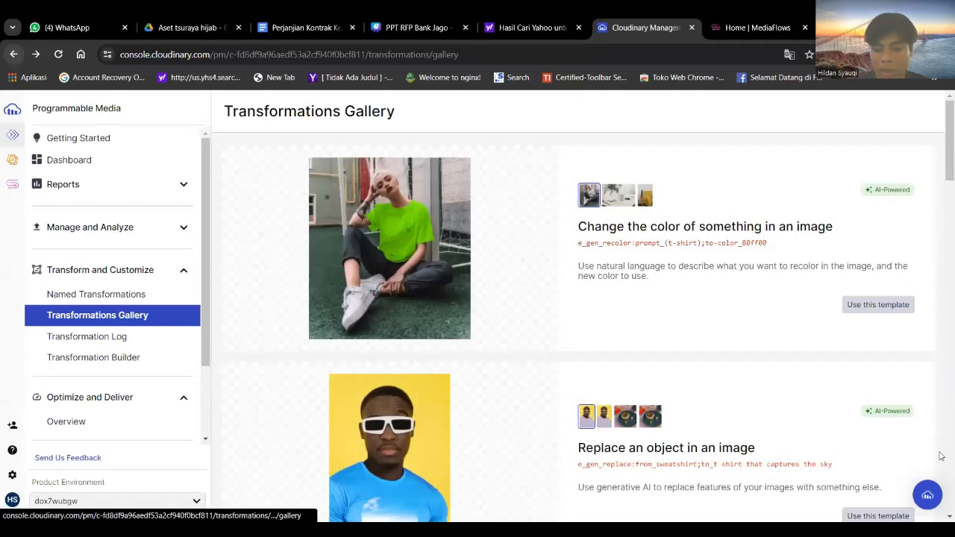
scroll(942, 456, "down", 1)
left_click(877, 451)
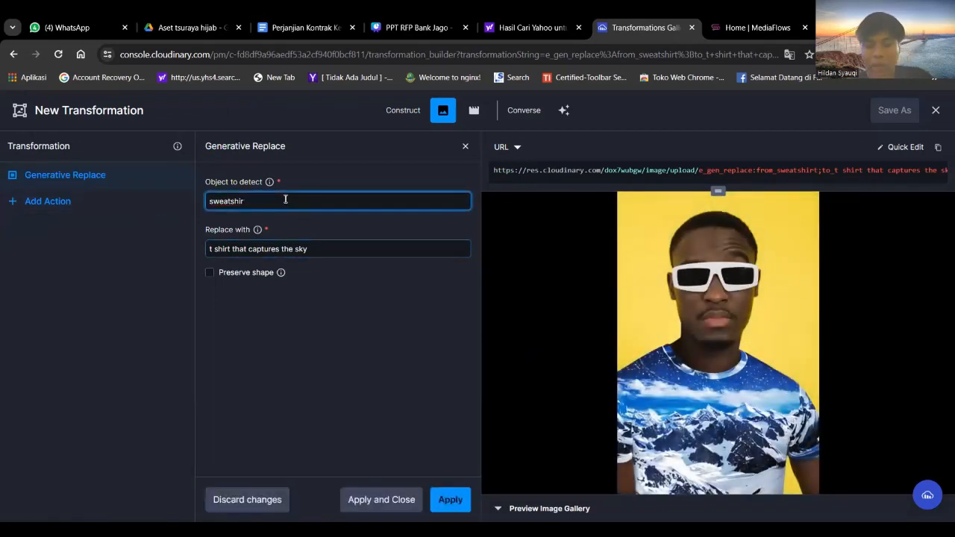
Set the Generative Replace object to detect to "t shirt".
key("BackSpace")
key("BackSpace")
key("BackSpace")
key("BackSpace")
key("BackSpace")
key("BackSpace")
key("BackSpace")
key("BackSpace")
key("BackSpace")
key("BackSpace")
type("t")
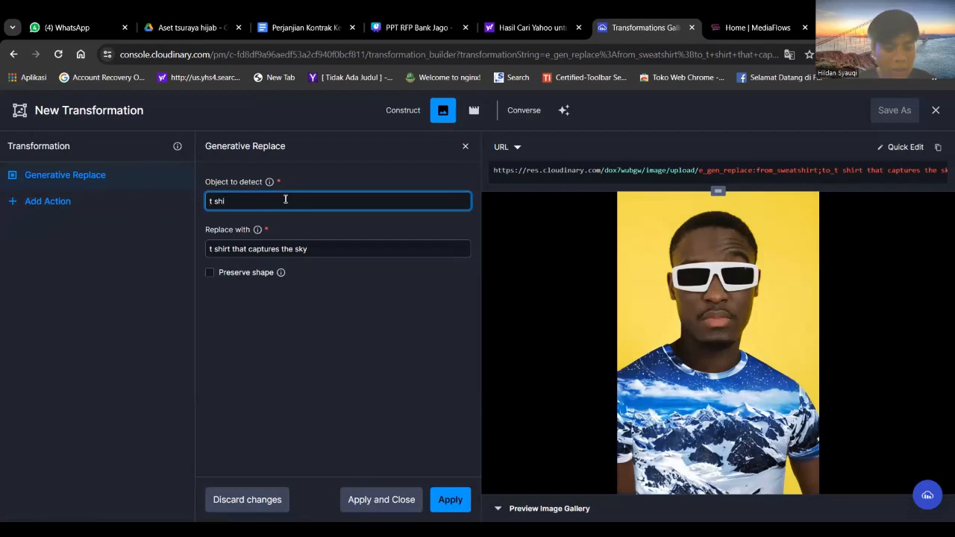
Replace the object with "t shirt that captures riding motorcycle", preserving its shape, and apply the Generative Replace action.
left_click(319, 255)
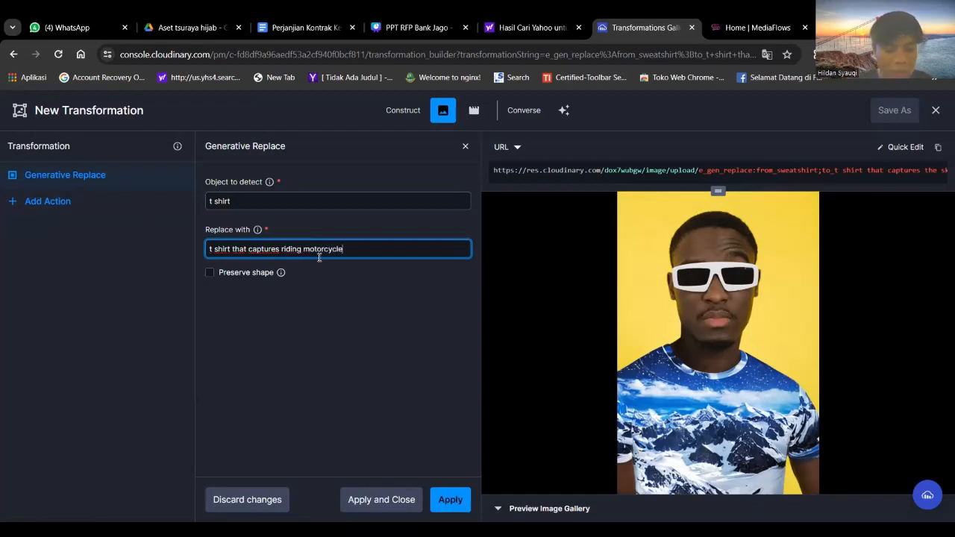
left_click(208, 277)
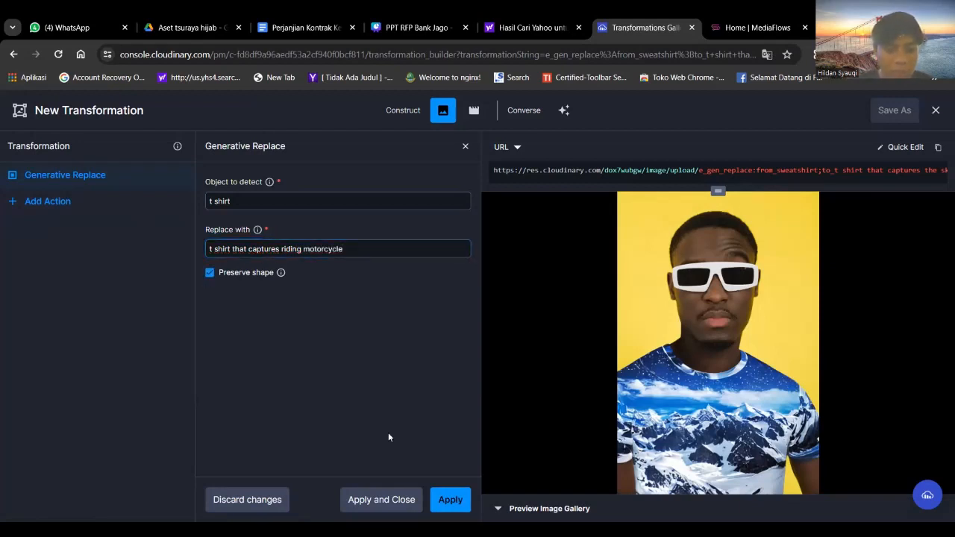
left_click(440, 502)
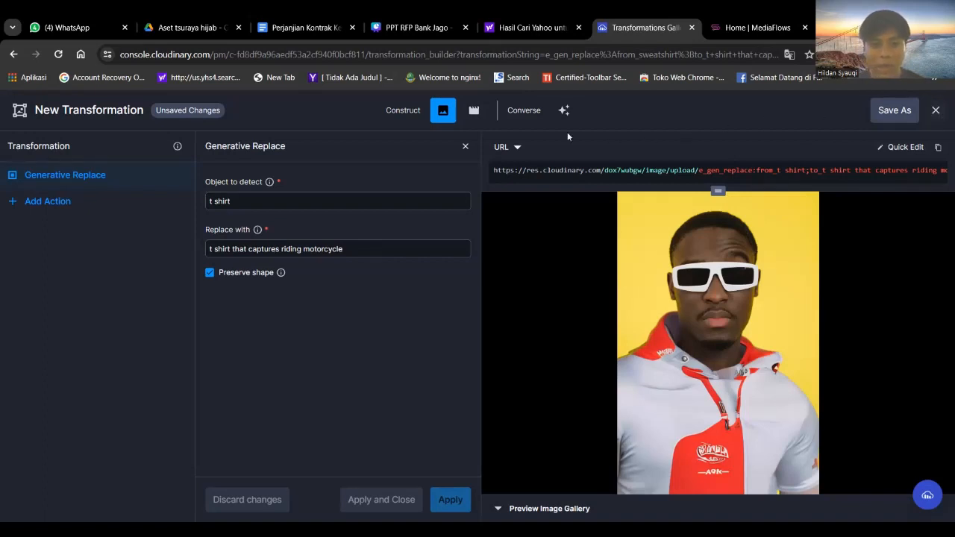
Switch to a video transformation, accepting the loss of the image transformation, and preview the sample video briefly.
left_click(472, 111)
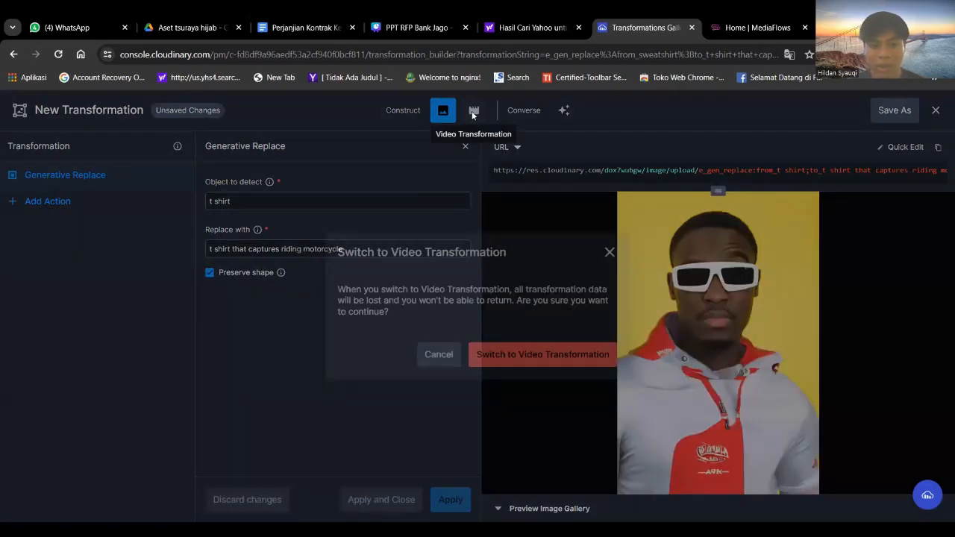
left_click(546, 350)
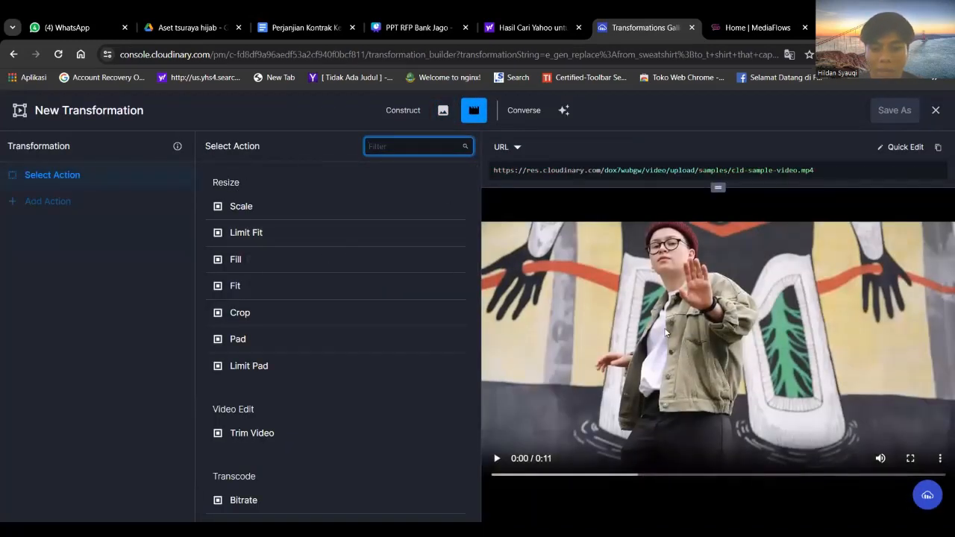
left_click(498, 460)
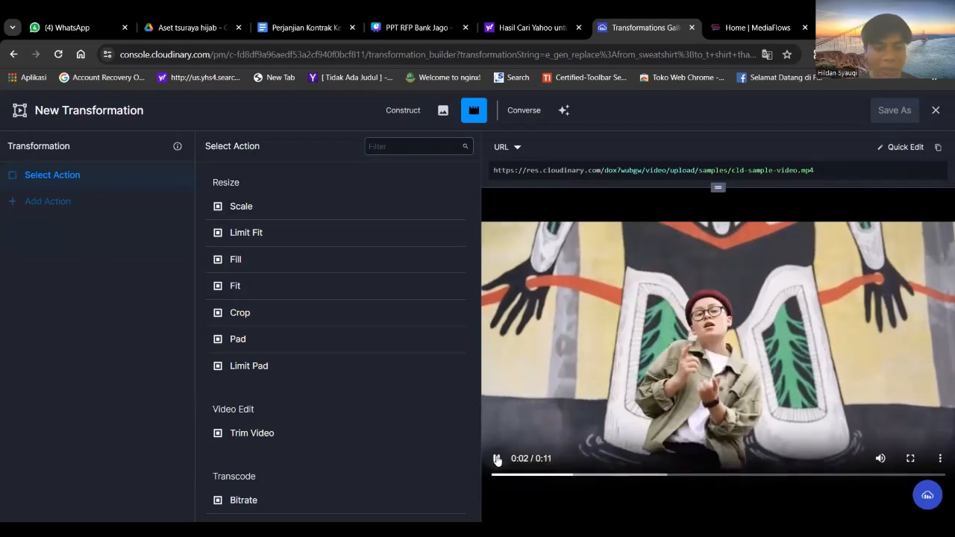
left_click(497, 460)
Add a Saturation action with level 60 to the sample video and apply it.
left_click(406, 146)
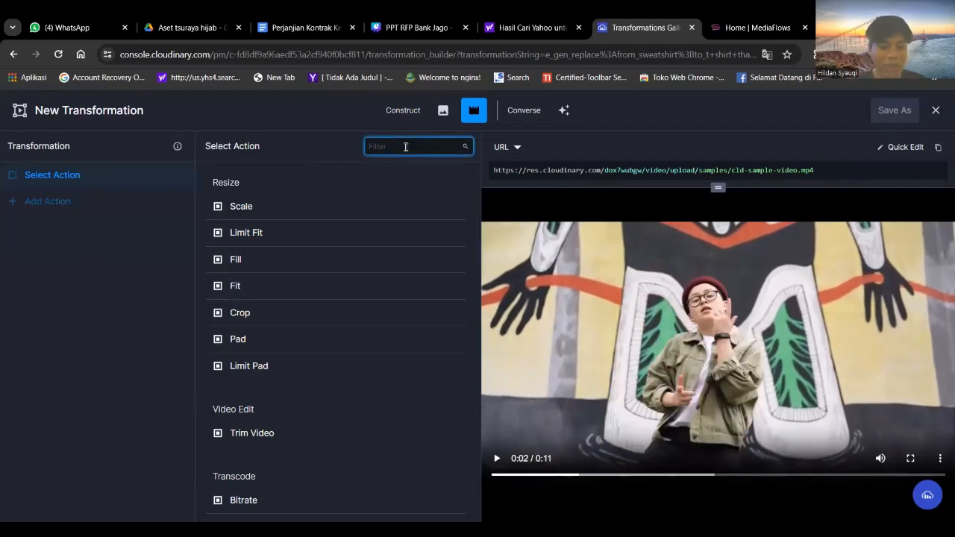
type("sa")
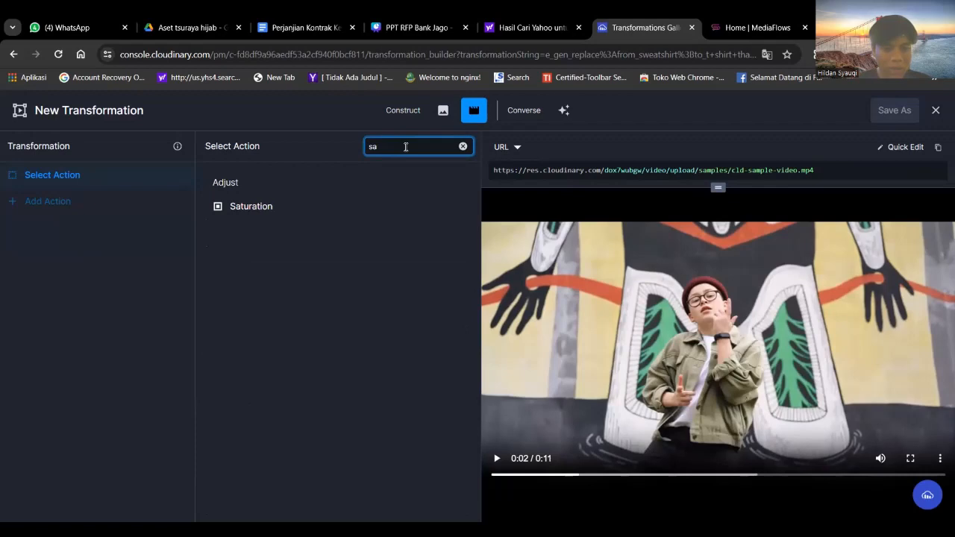
left_click(329, 208)
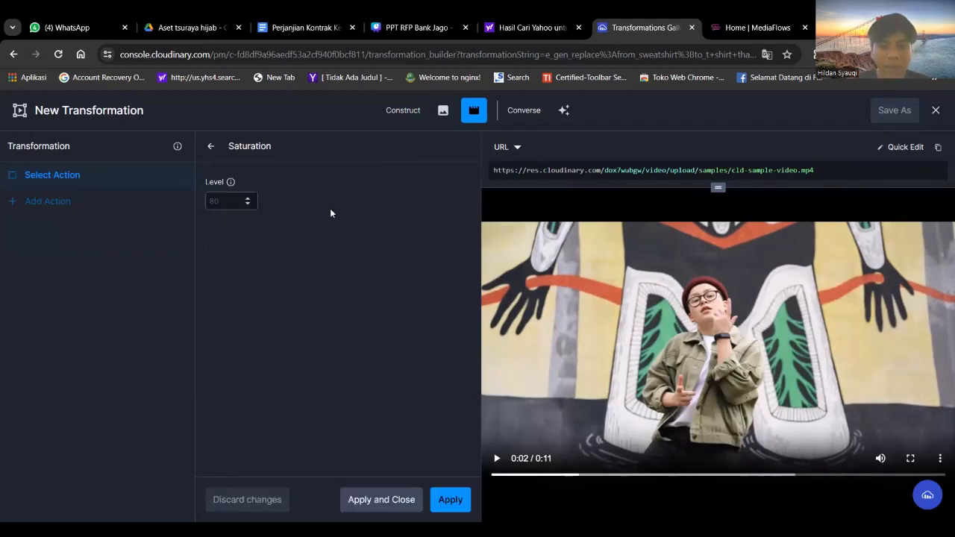
left_click(228, 206)
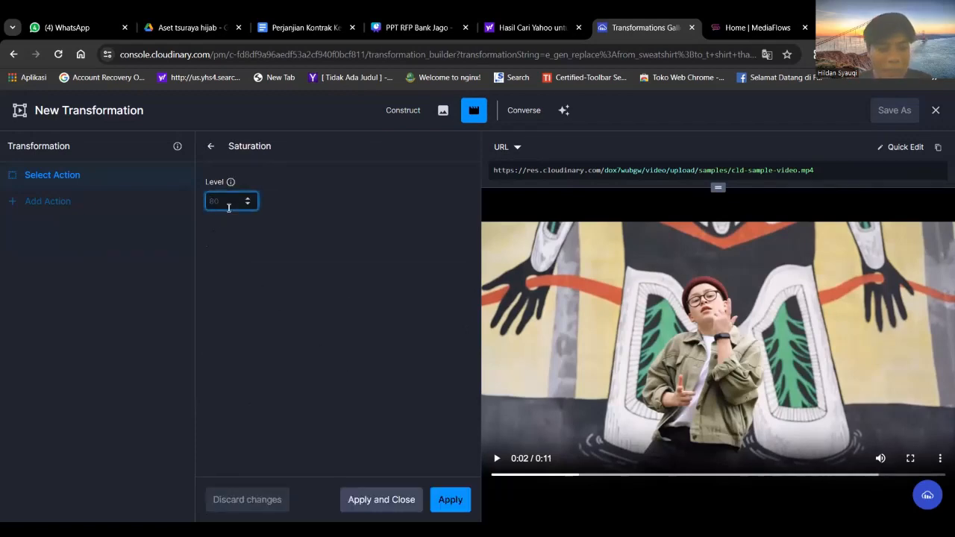
type("60")
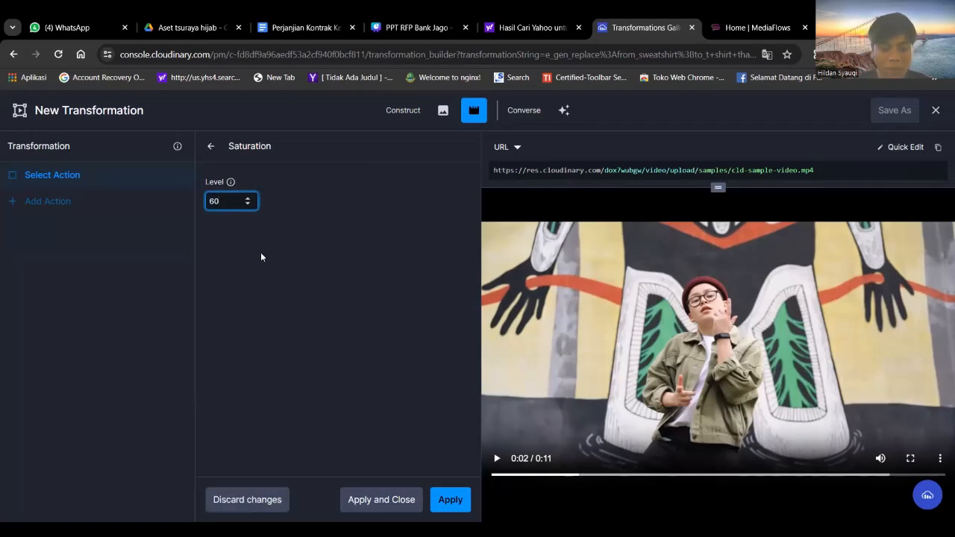
left_click(450, 499)
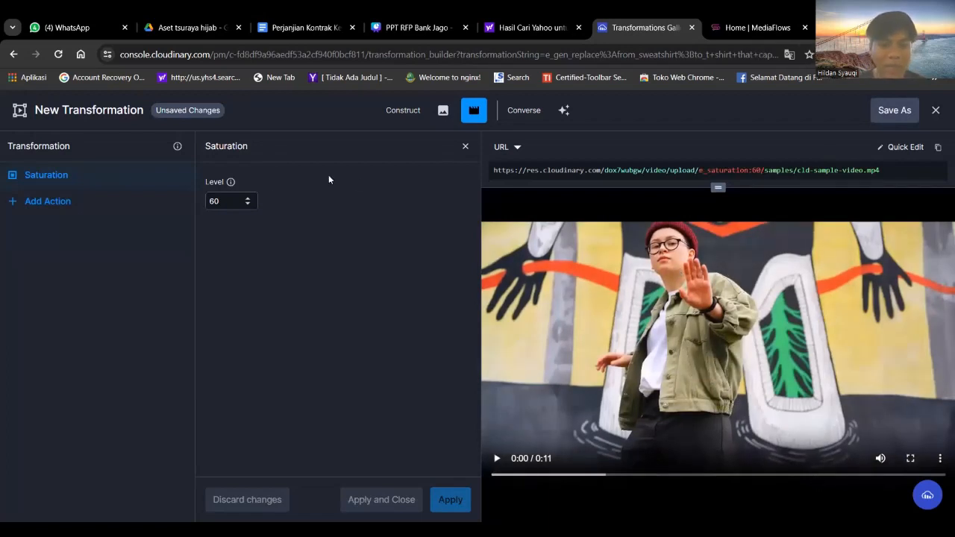
Add and apply a Boomerang effect as the second action of the video transformation.
left_click(97, 212)
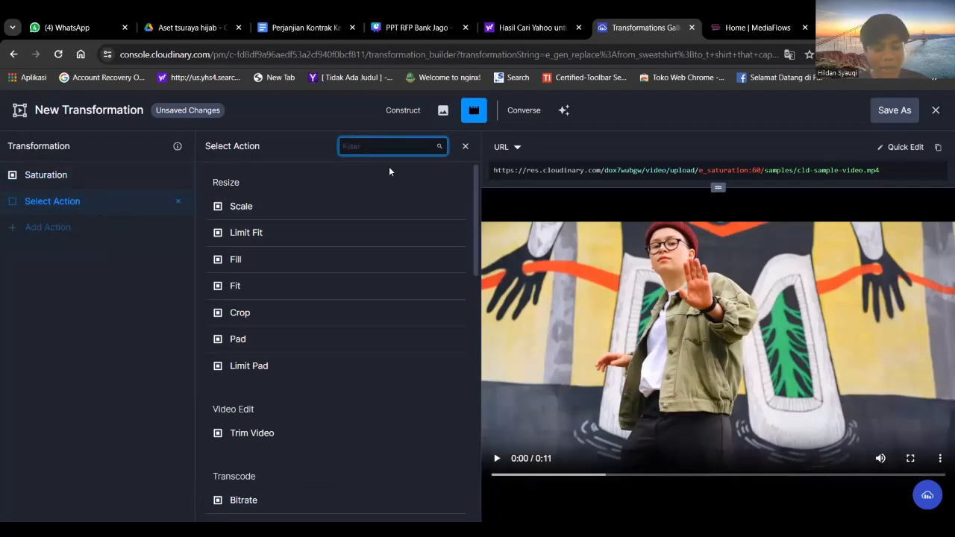
type("boom")
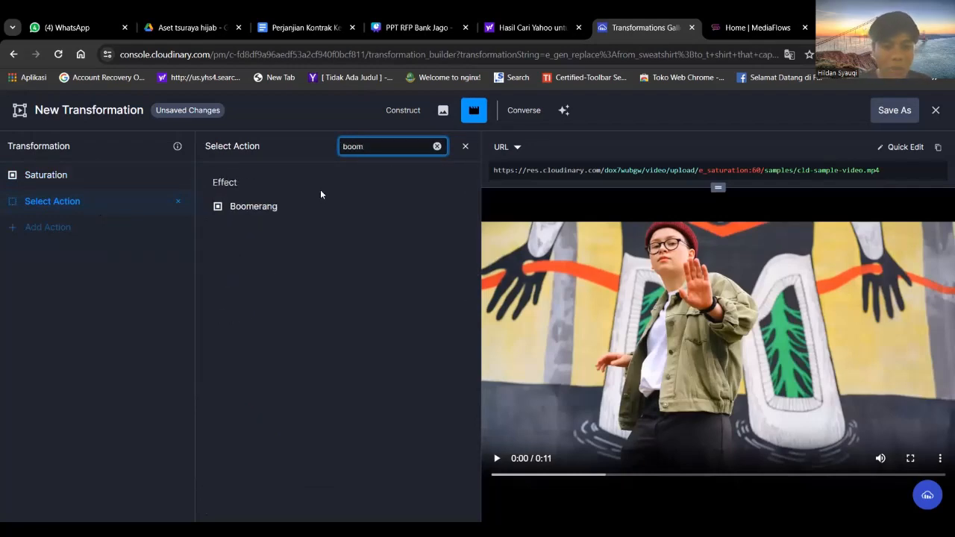
left_click(275, 212)
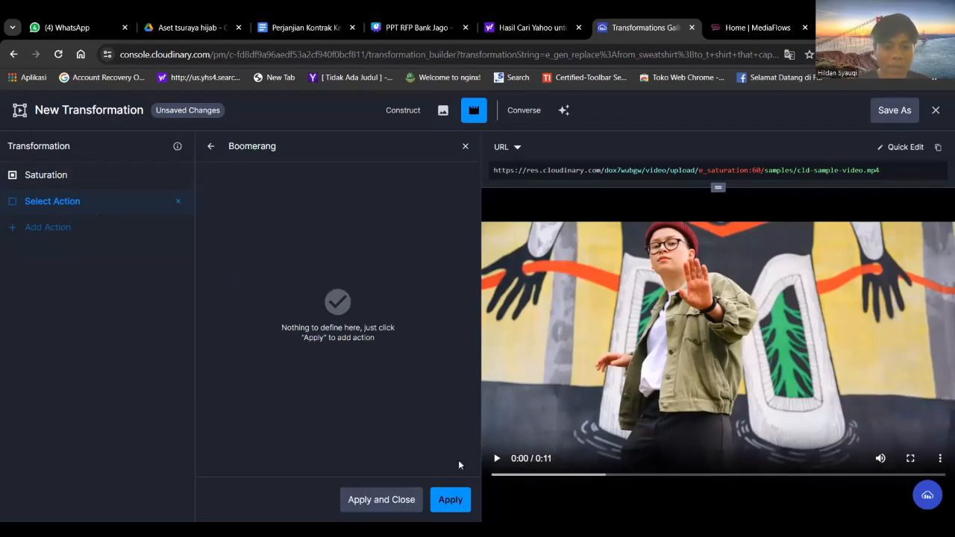
left_click(448, 499)
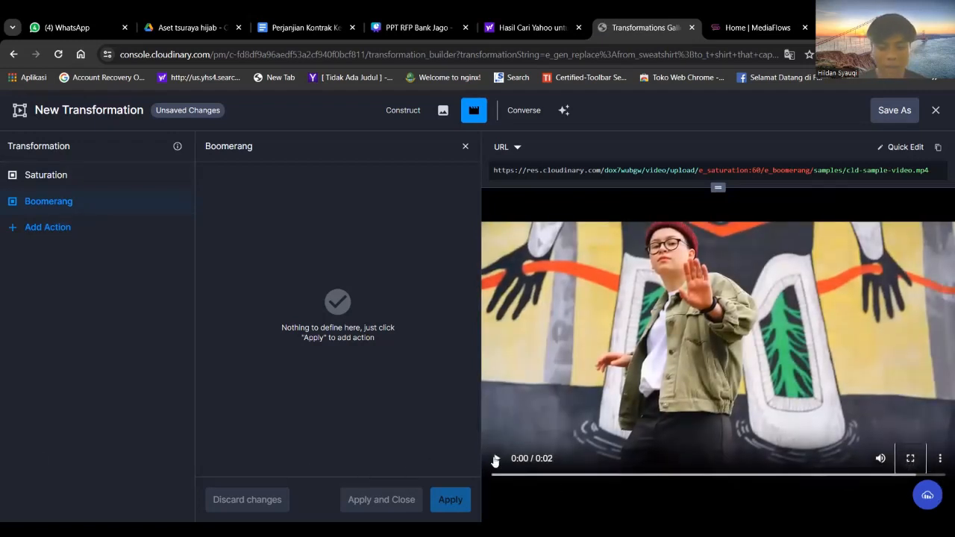
Preview the transformed video in full screen, pause it and return to the transformation builder.
left_click(910, 458)
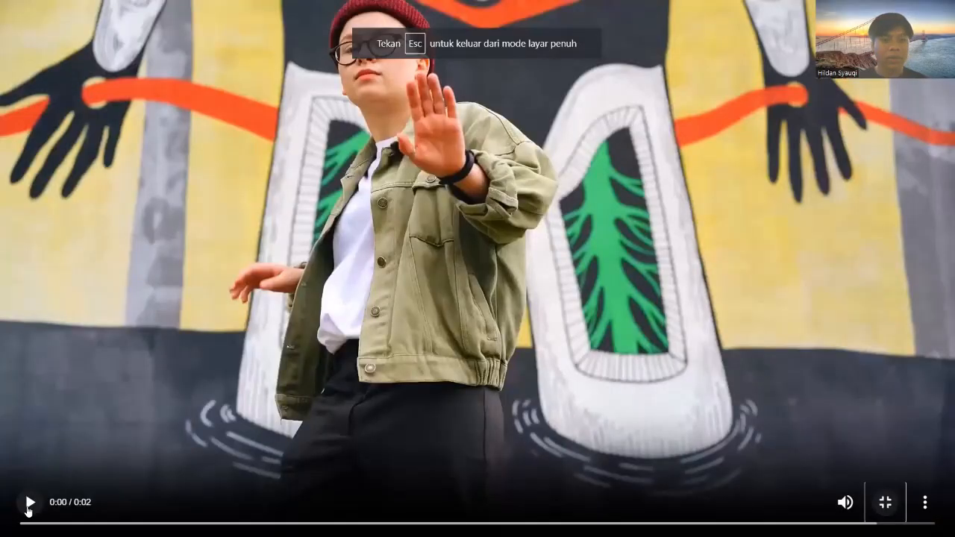
left_click(426, 246)
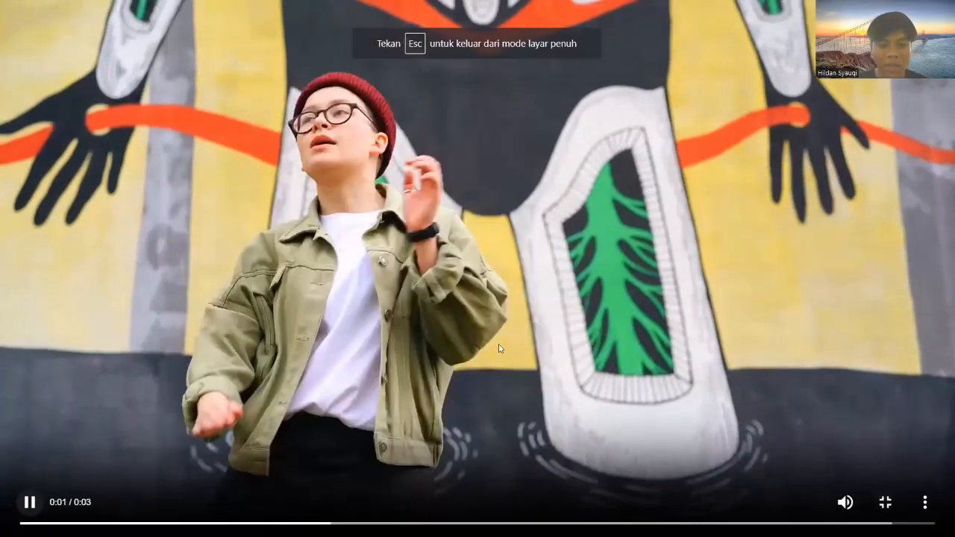
left_click(475, 72)
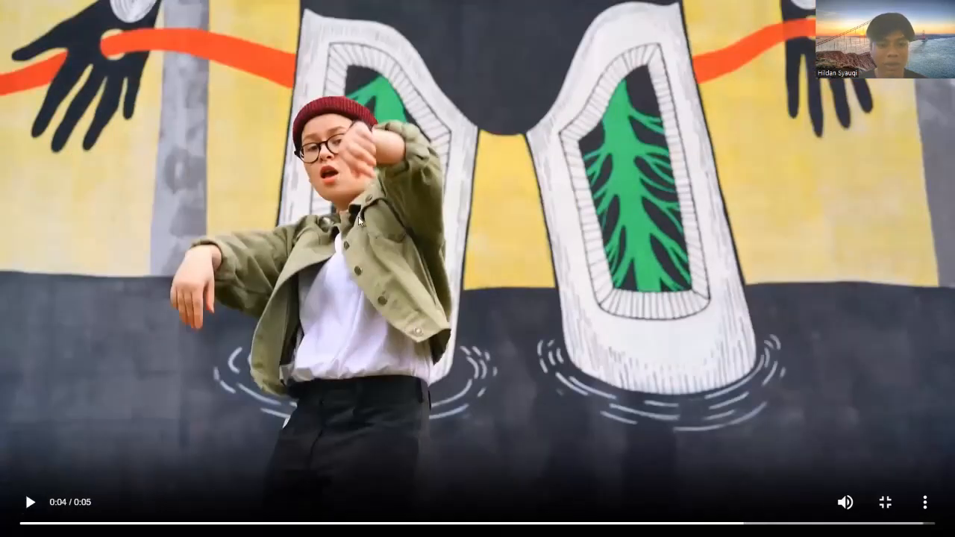
key("Escape")
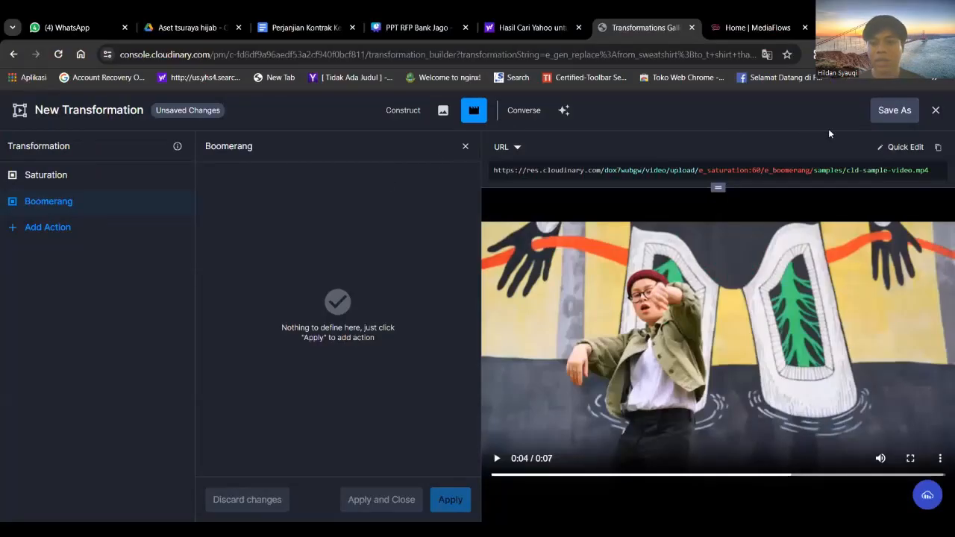
Close the video transformation, discarding its unsaved changes, and open the Media Library.
left_click(934, 110)
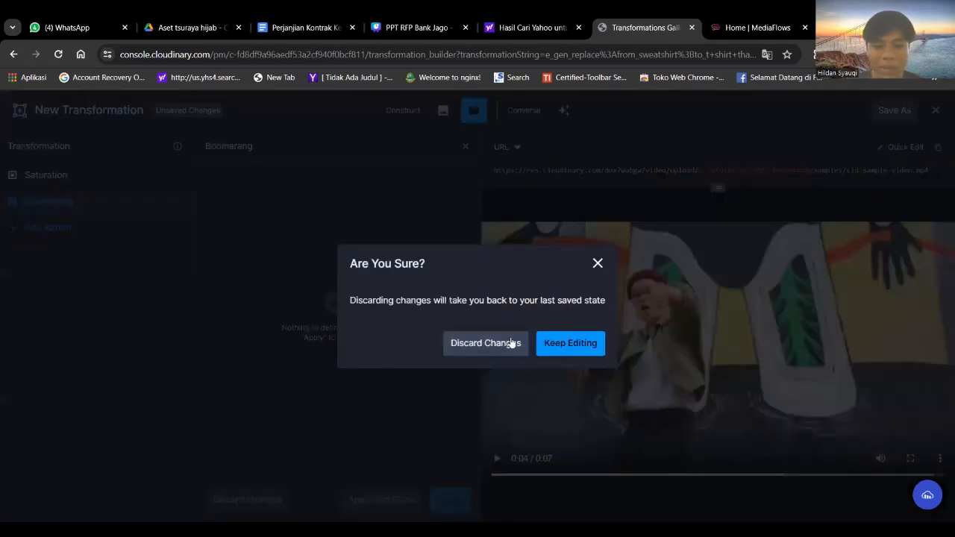
left_click(502, 346)
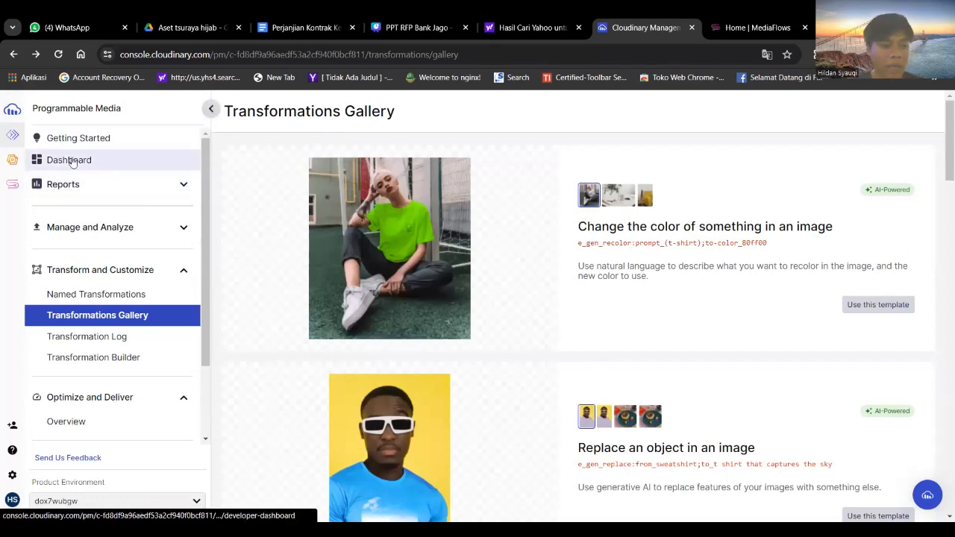
left_click(9, 160)
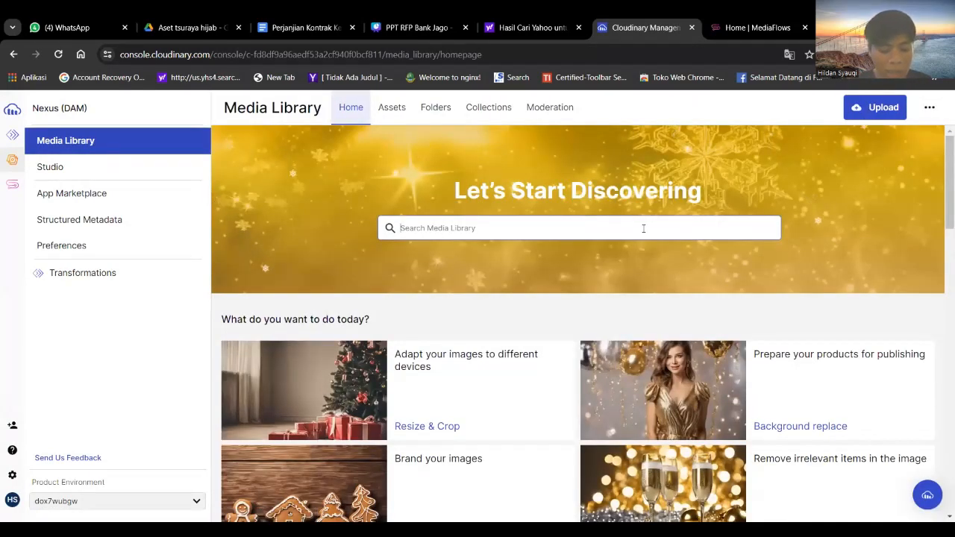
Search the Media Library for "Aset Ekspad".
type("Aset ")
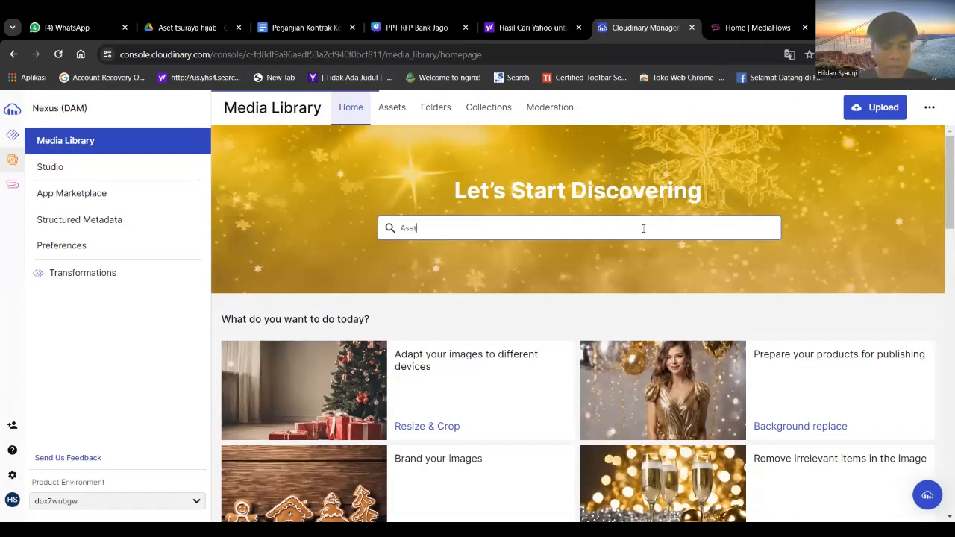
type("Eks")
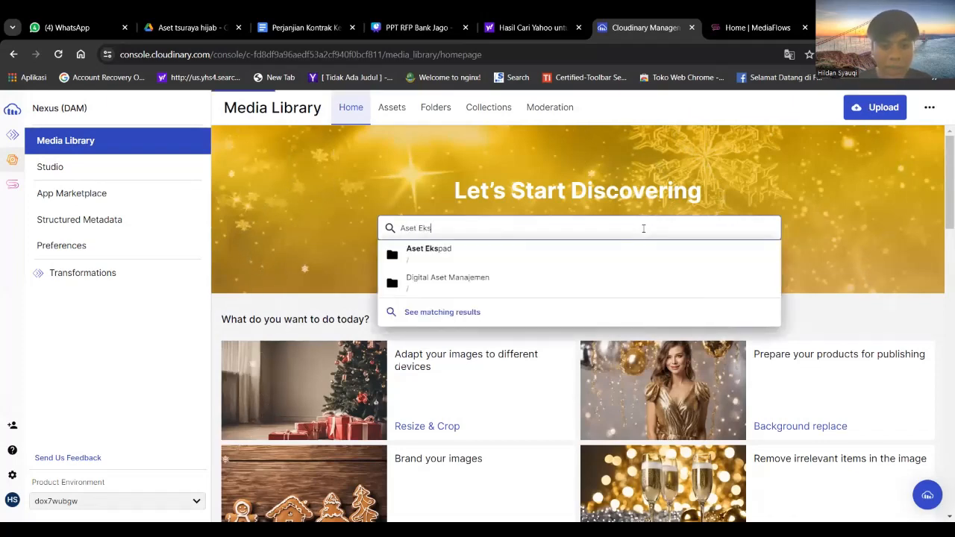
type("pa")
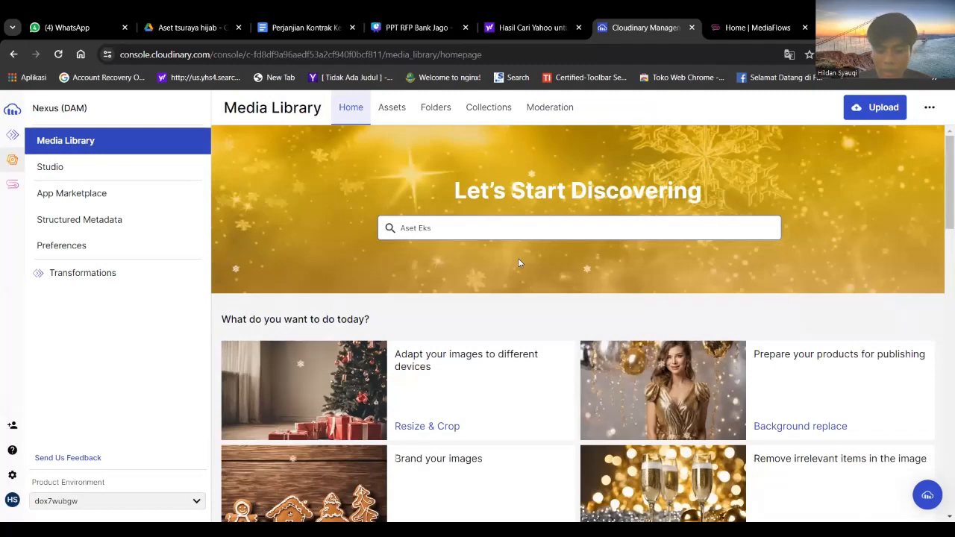
type("d")
key("Return")
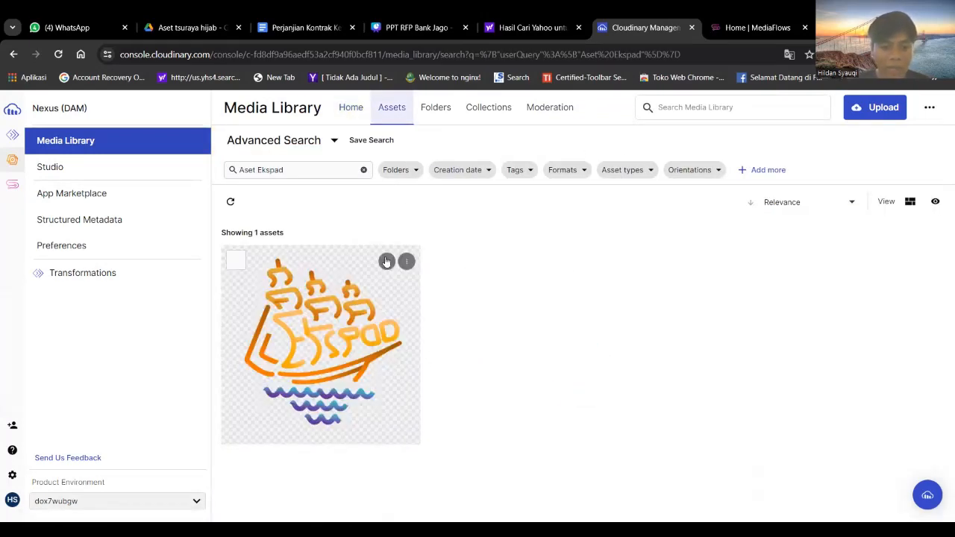
Clear the asset search and try searching for "Digital Aset Mananajemen" instead.
left_click(363, 171)
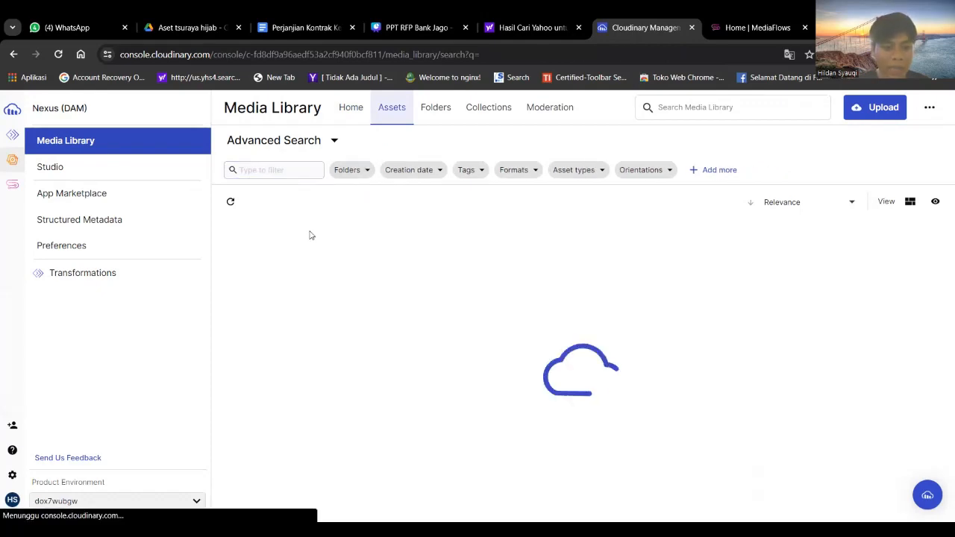
left_click(291, 169)
type("Digital")
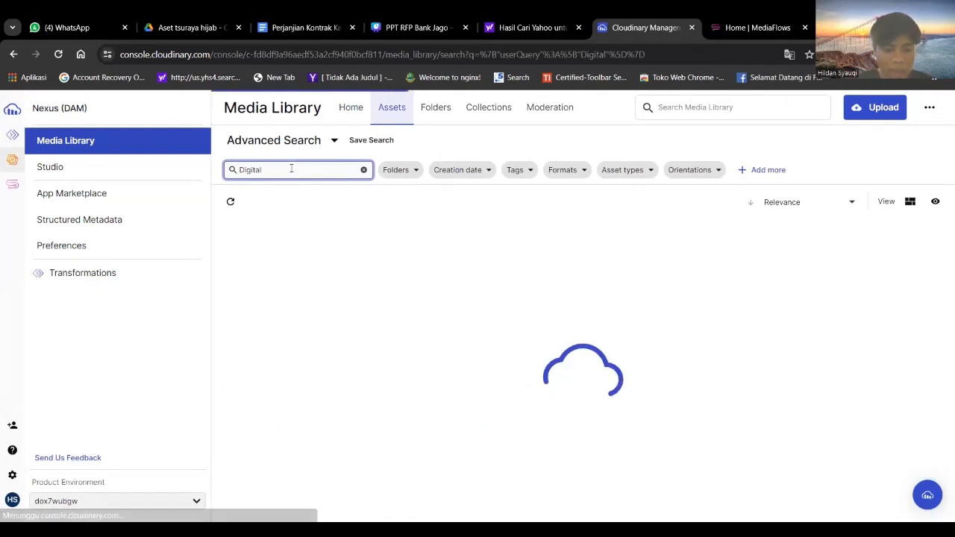
type(" As")
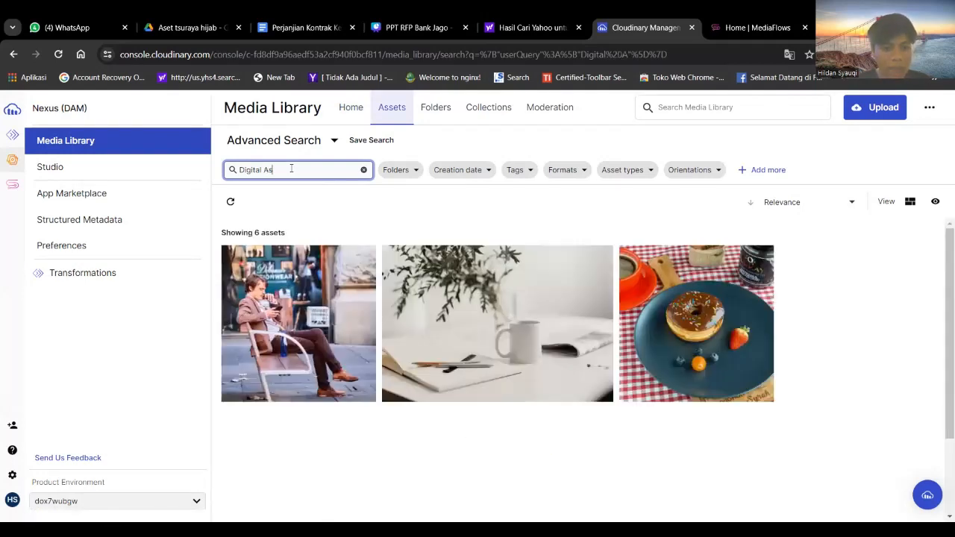
type("et Manja")
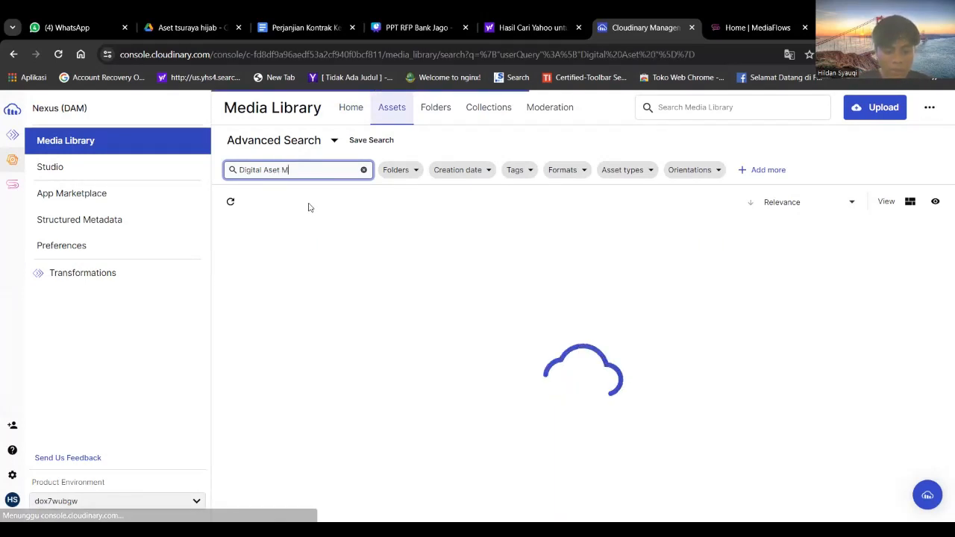
key("BackSpace")
key("BackSpace")
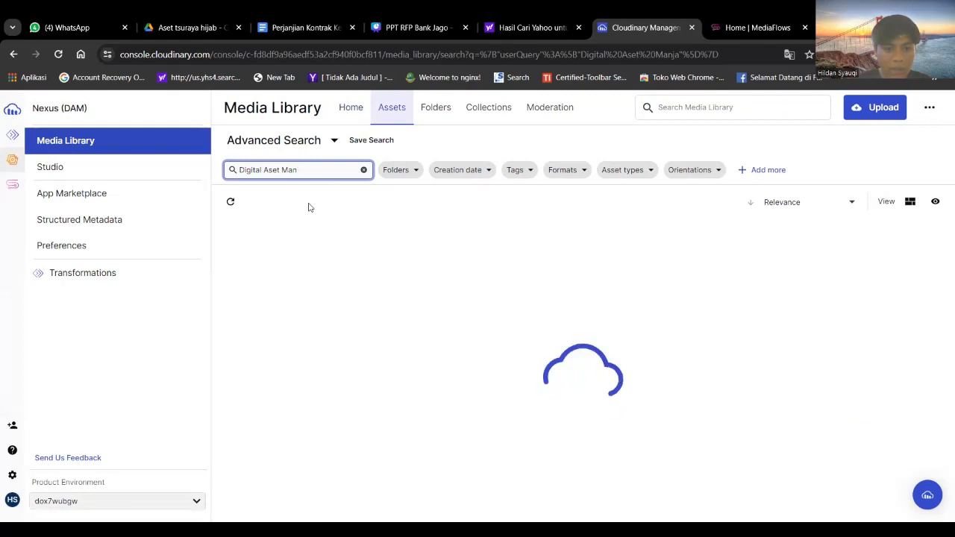
type("anajemen")
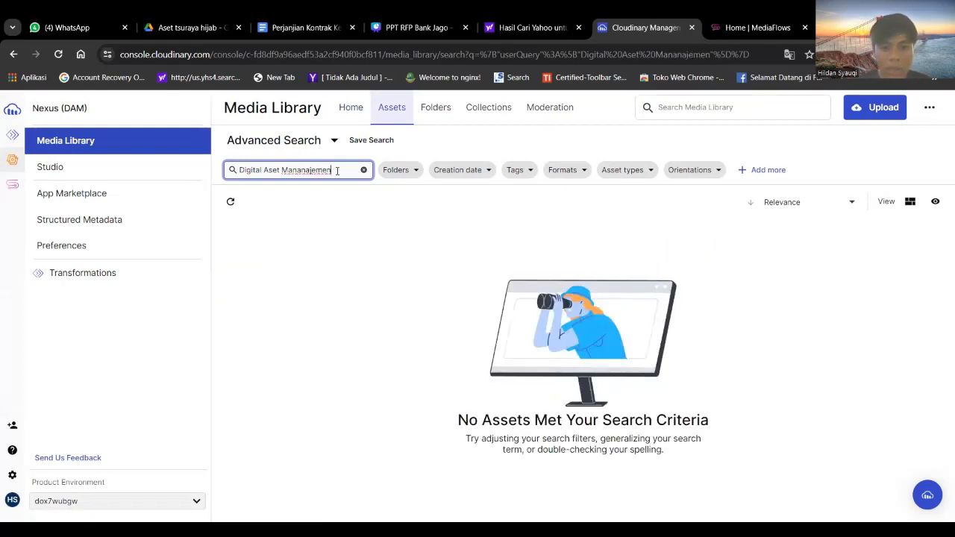
Replace the asset search text with "Aset Mana".
key("BackSpace")
key("BackSpace")
key("BackSpace")
key("BackSpace")
key("BackSpace")
key("BackSpace")
key("BackSpace")
key("BackSpace")
key("BackSpace")
key("BackSpace")
key("BackSpace")
key("BackSpace")
key("BackSpace")
key("BackSpace")
key("BackSpace")
key("BackSpace")
key("BackSpace")
key("BackSpace")
key("BackSpace")
key("BackSpace")
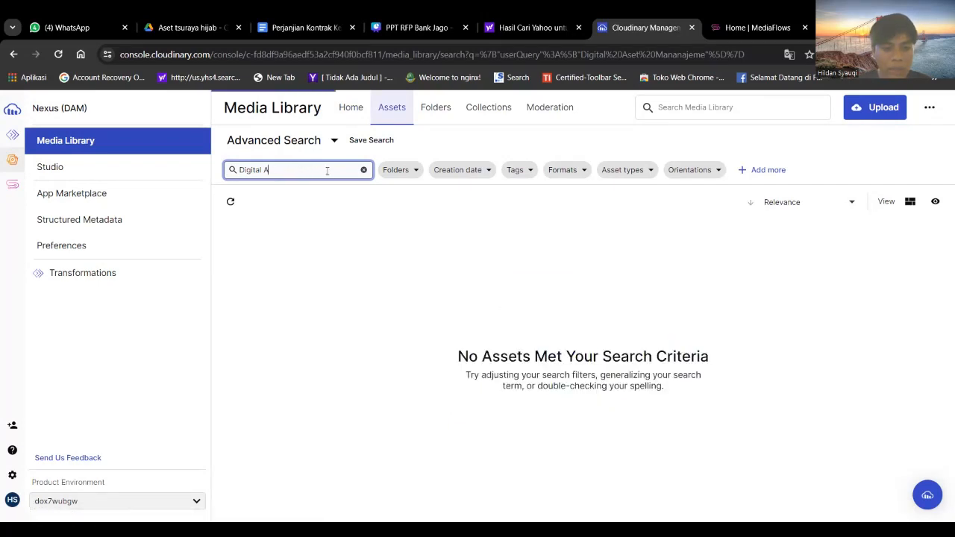
key("BackSpace")
key("BackSpace")
key("BackSpace")
key("BackSpace")
type("Ase")
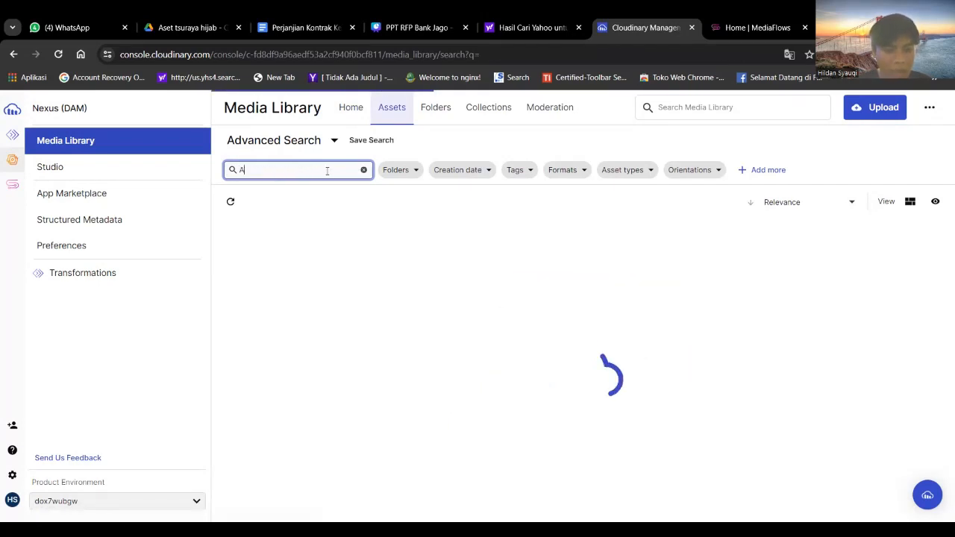
type("t ")
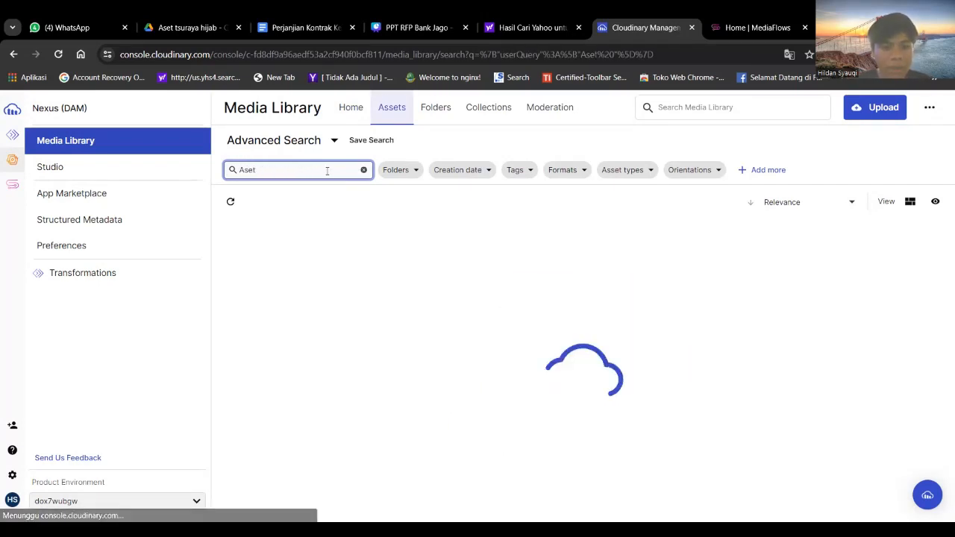
type("Manae")
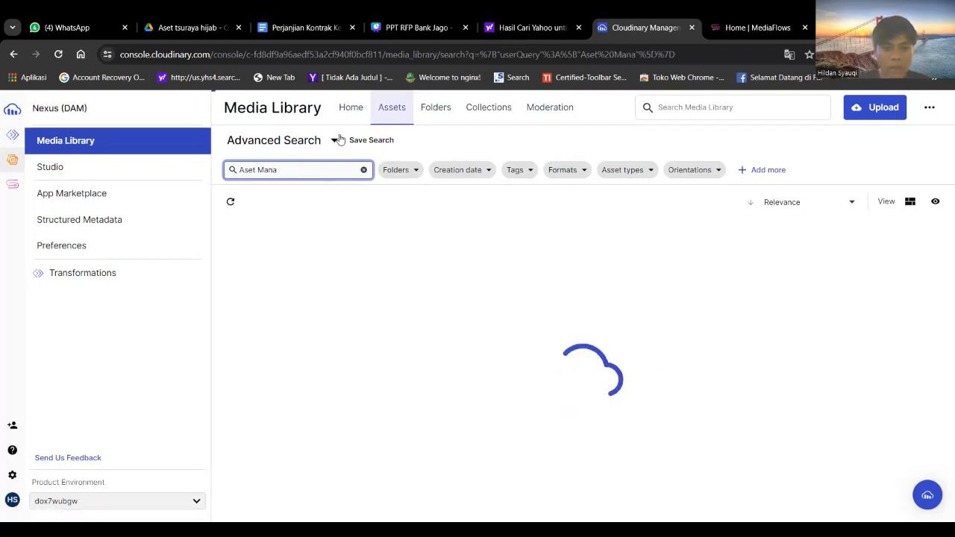
Return to the Media Library home, search for "Digi" and open the suggested "Digital Aset Manajemen" folder.
left_click(352, 108)
scroll(450, 304, "down", 5)
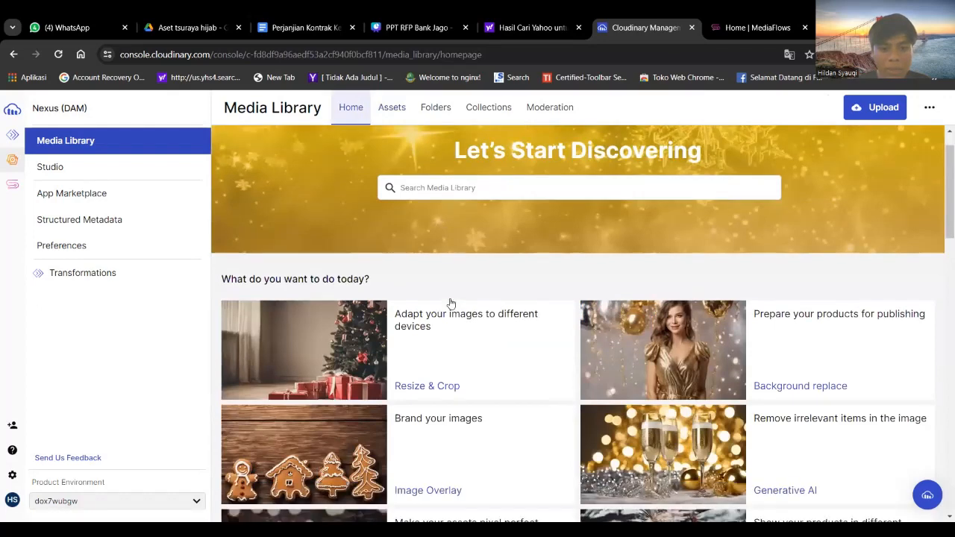
scroll(475, 226, "up", 5)
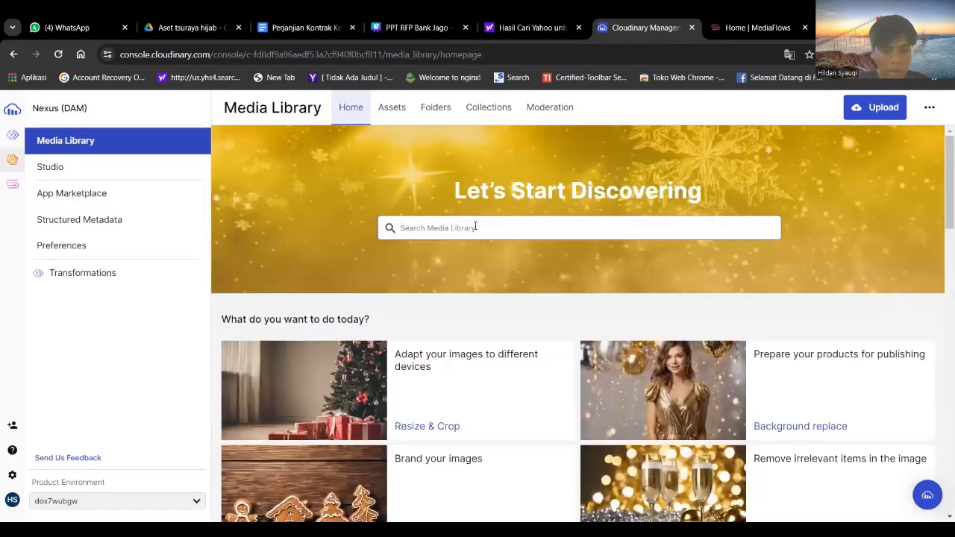
left_click(475, 227)
type("Digi")
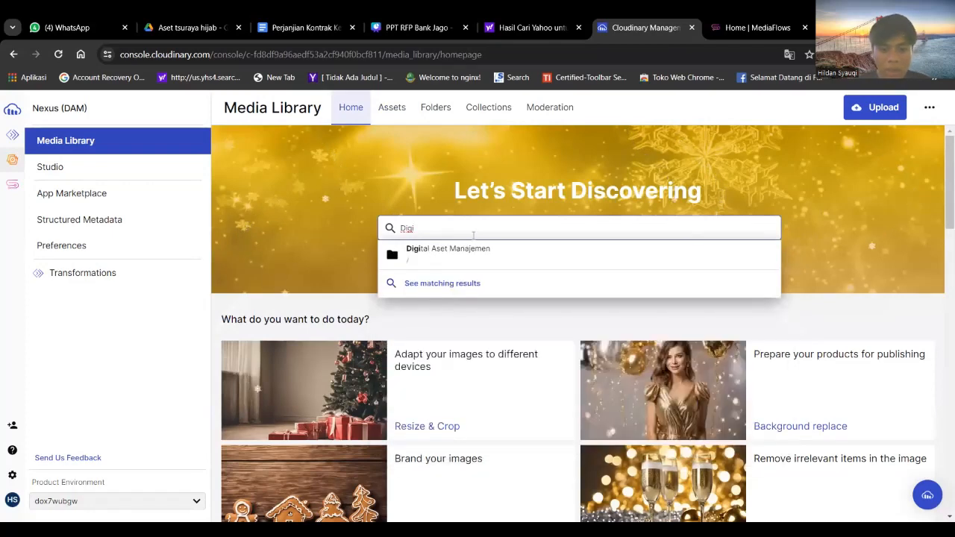
left_click(473, 251)
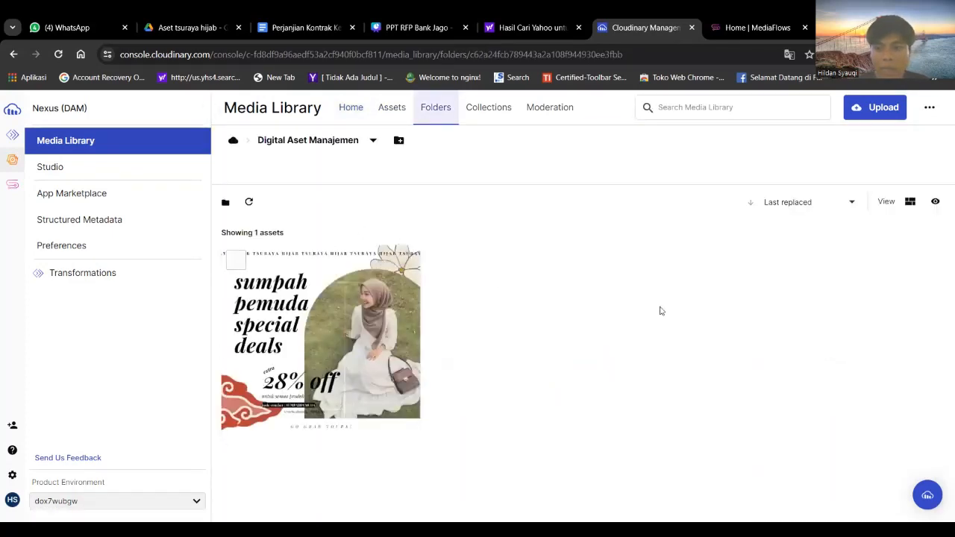
Upload the local file "Perjanjian Kontrak Kerja.docx" to the "Digital Aset Manajemen" folder.
left_click(882, 110)
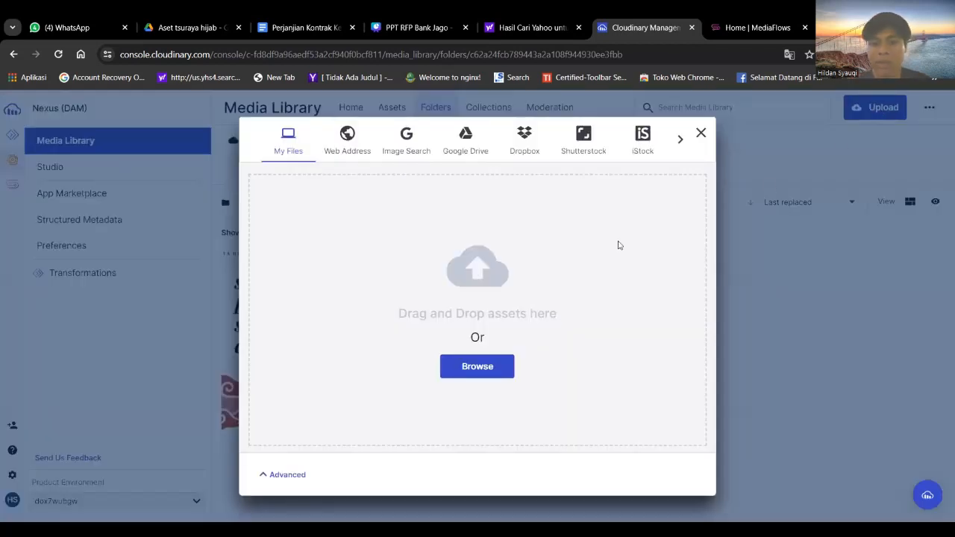
left_click(487, 375)
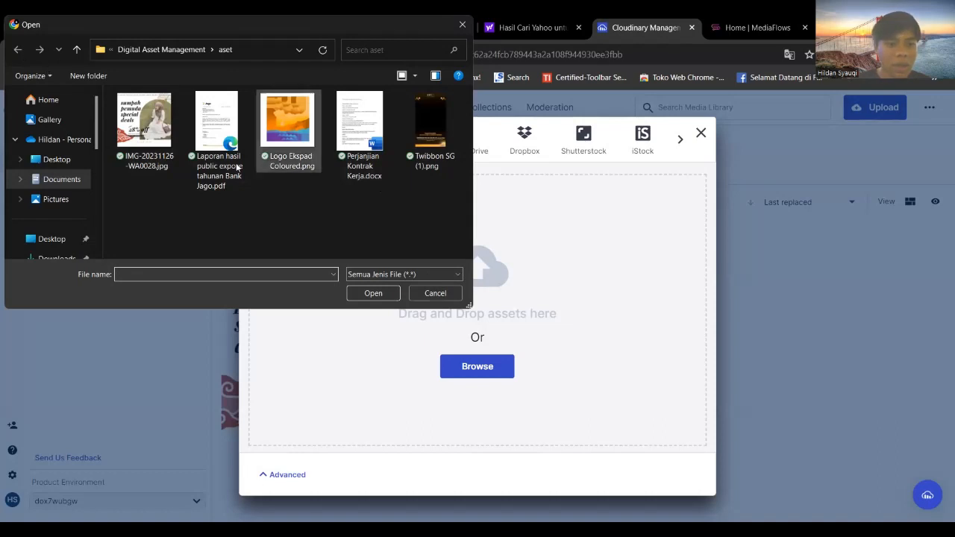
left_click(346, 135)
double_click(351, 138)
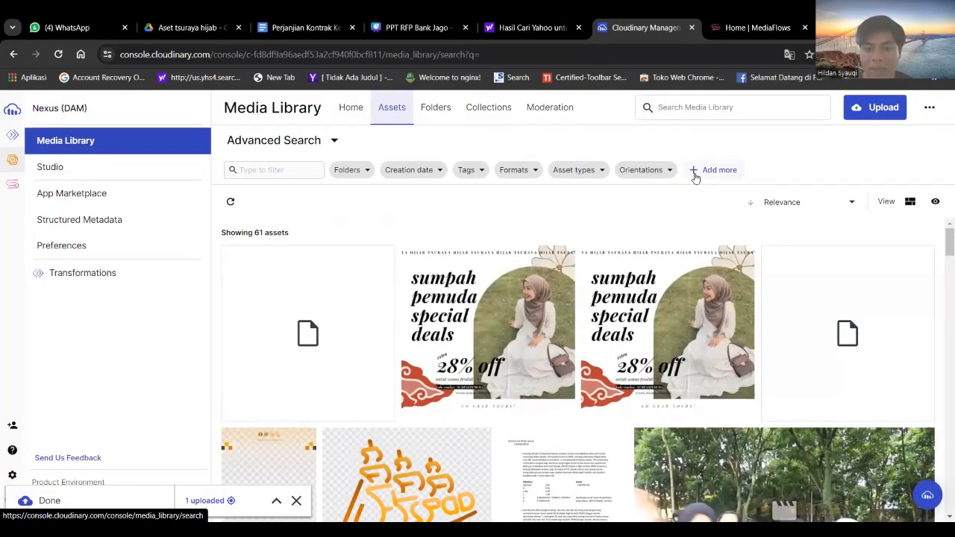
Add an Access control filter to the advanced asset search and set it to Public.
left_click(695, 173)
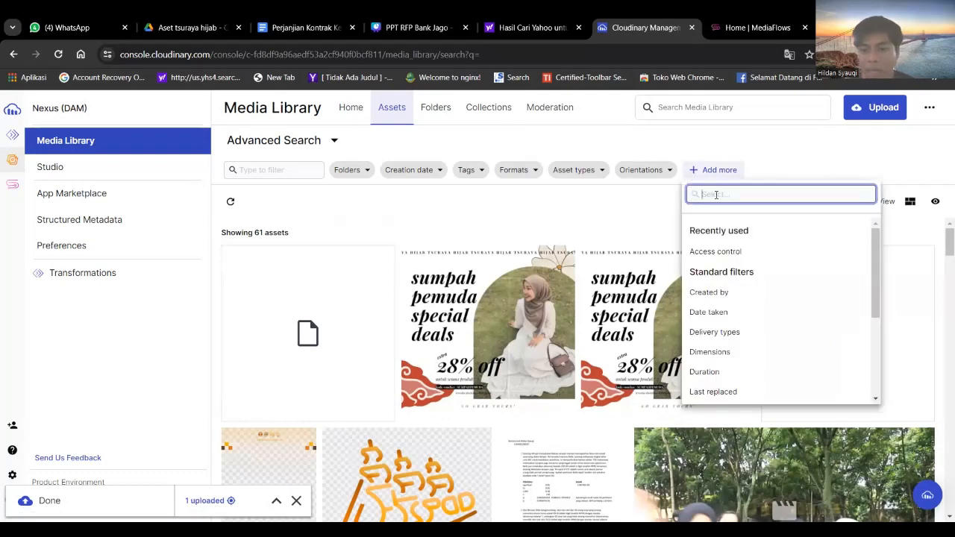
left_click(743, 259)
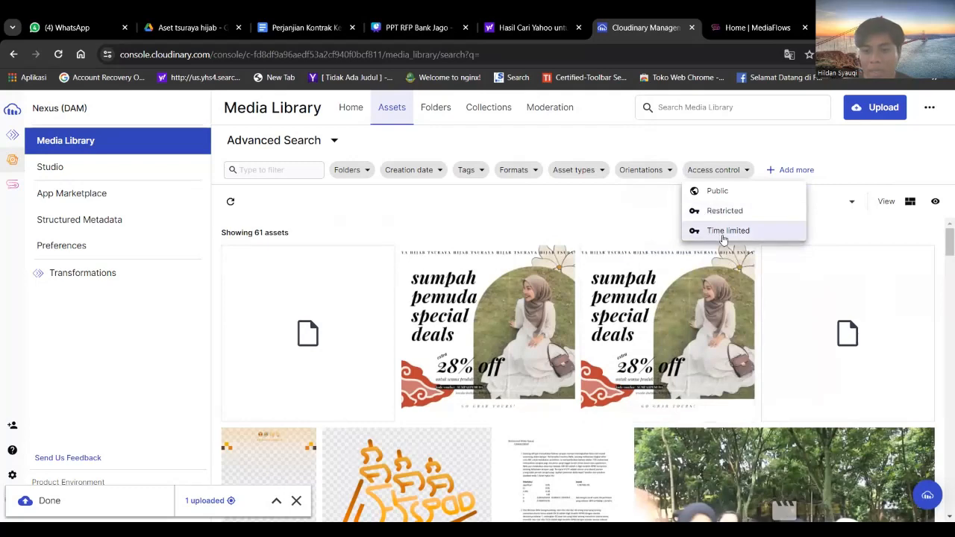
left_click(709, 194)
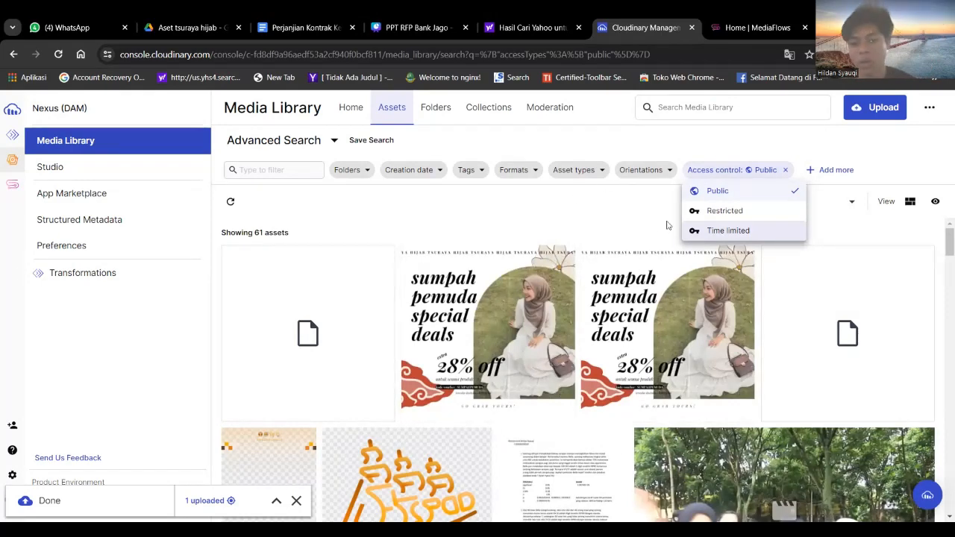
Try the Time limited and Restricted options in the Access control filter, leaving only Time limited selected.
left_click(704, 231)
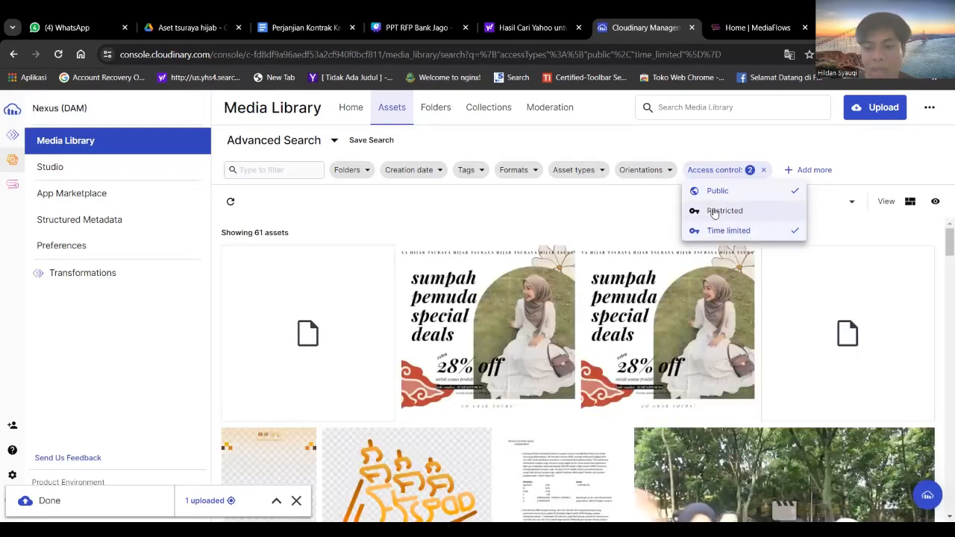
left_click(714, 212)
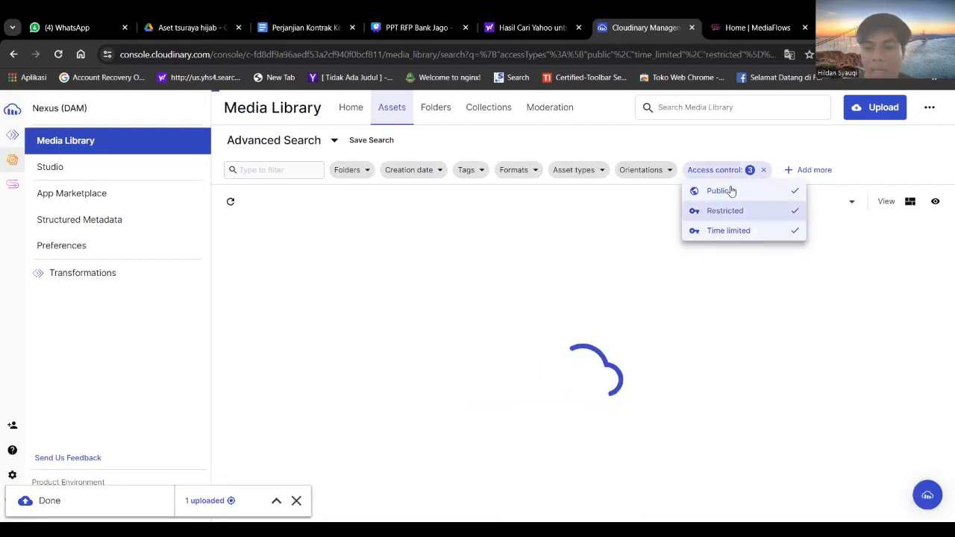
left_click(706, 193)
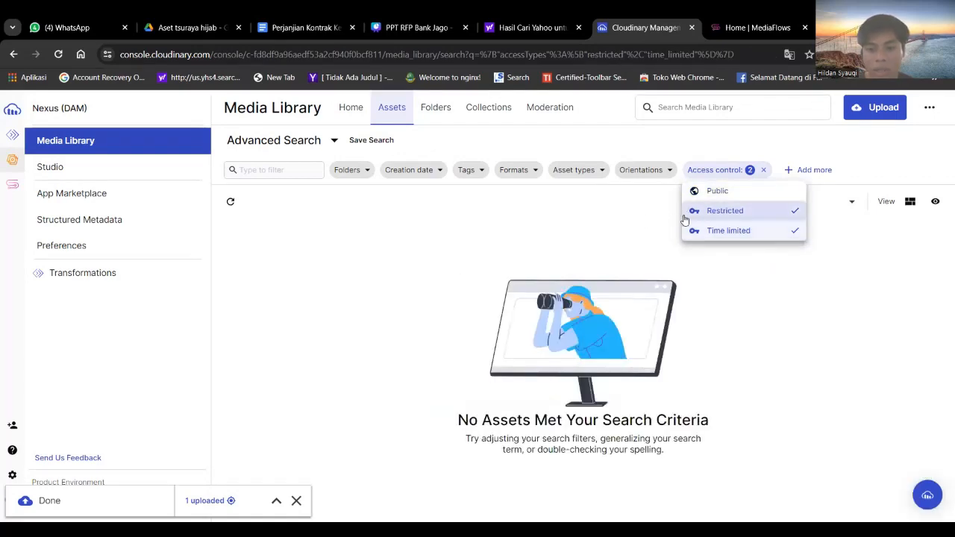
left_click(706, 211)
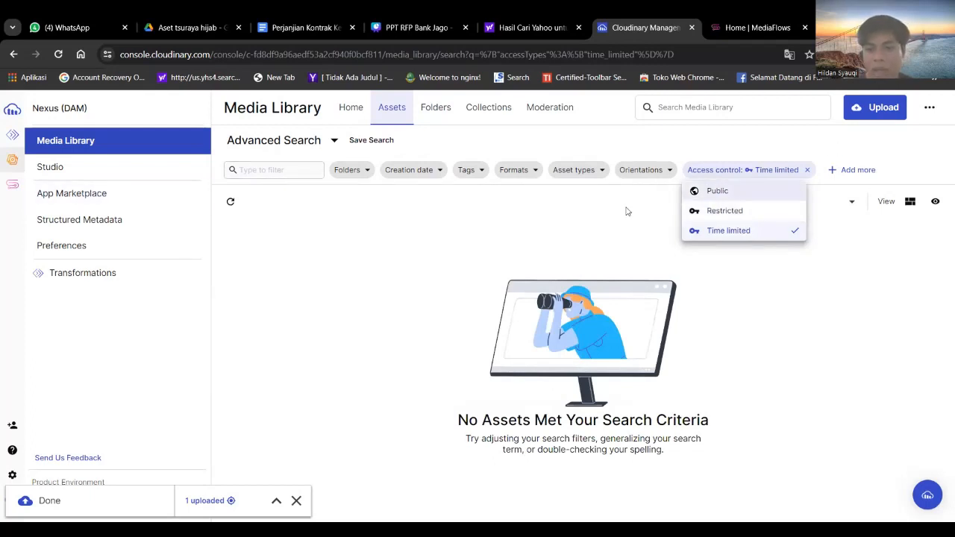
left_click(563, 228)
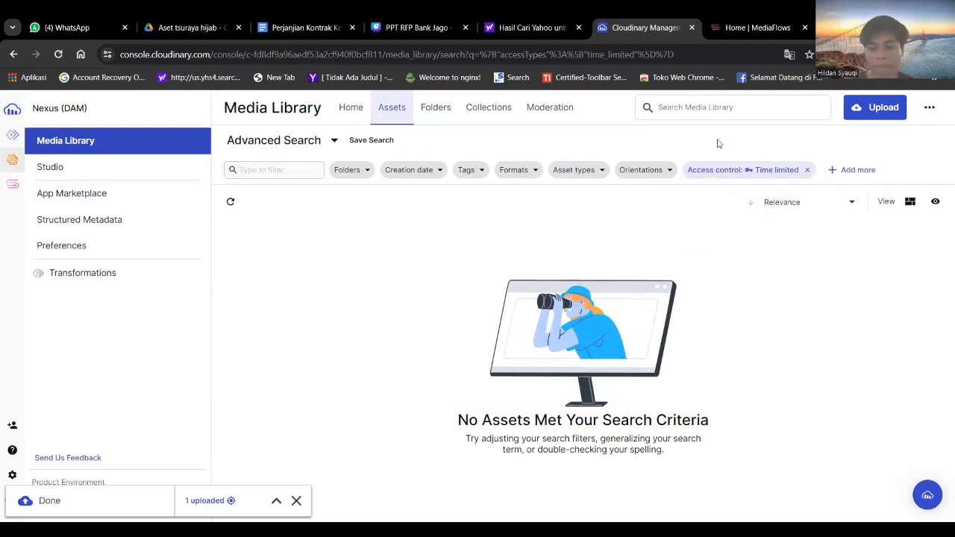
Set the Access control filter back to Public only.
left_click(781, 170)
left_click(769, 192)
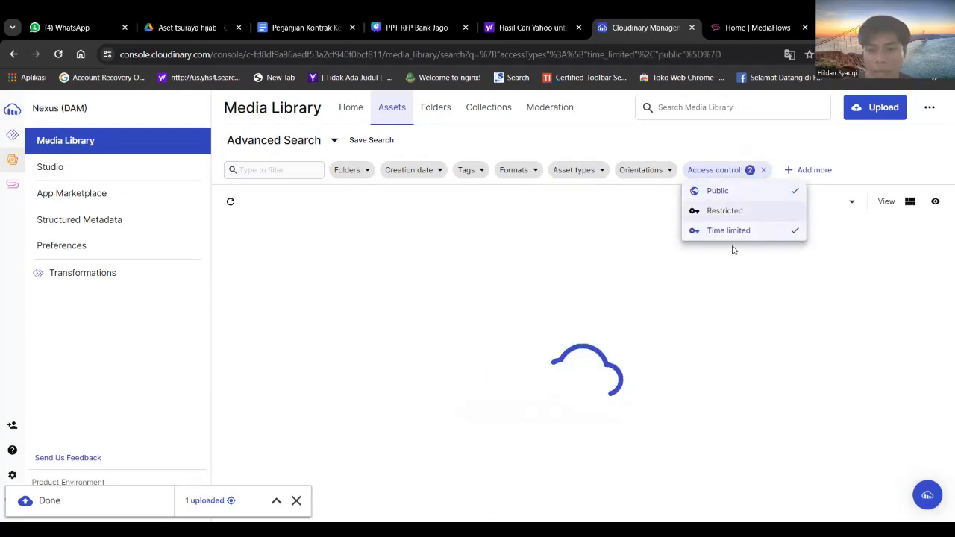
left_click(690, 237)
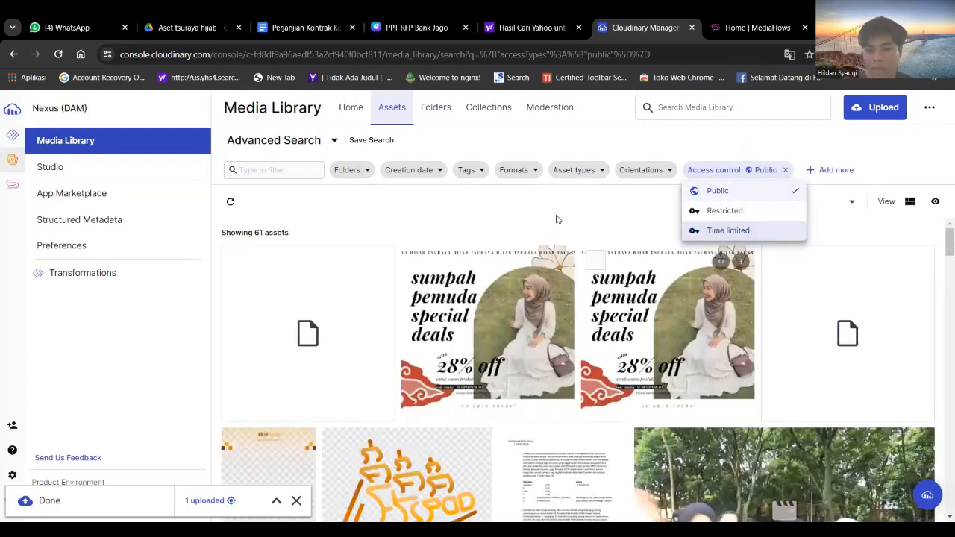
left_click(554, 217)
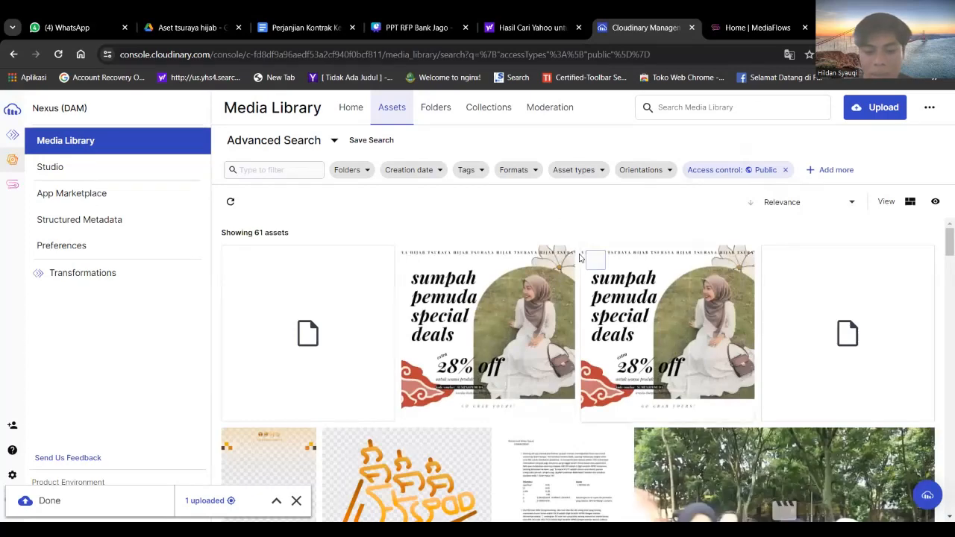
Rename the first "sumpah pemuda special deals" image's public ID to "Aset Digital Campaign Hijab".
left_click(559, 263)
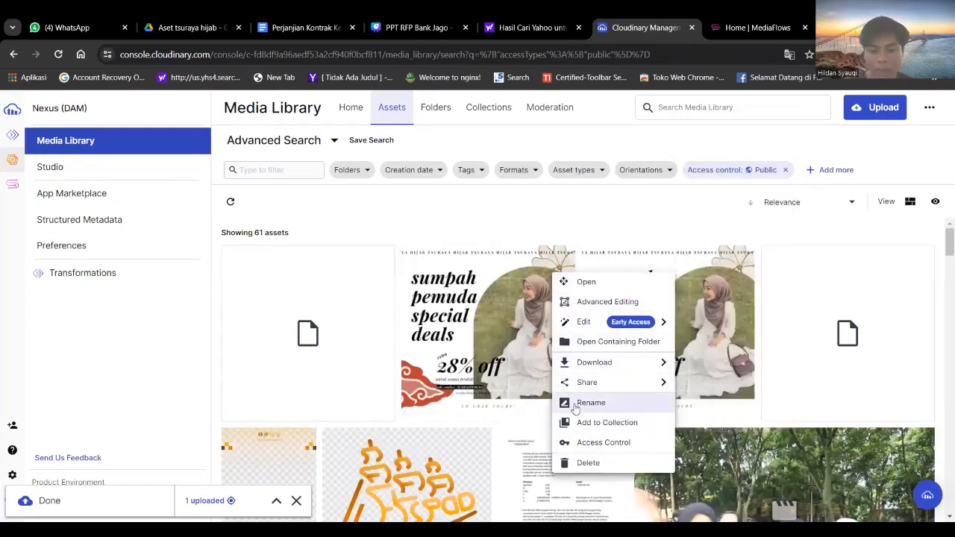
left_click(575, 403)
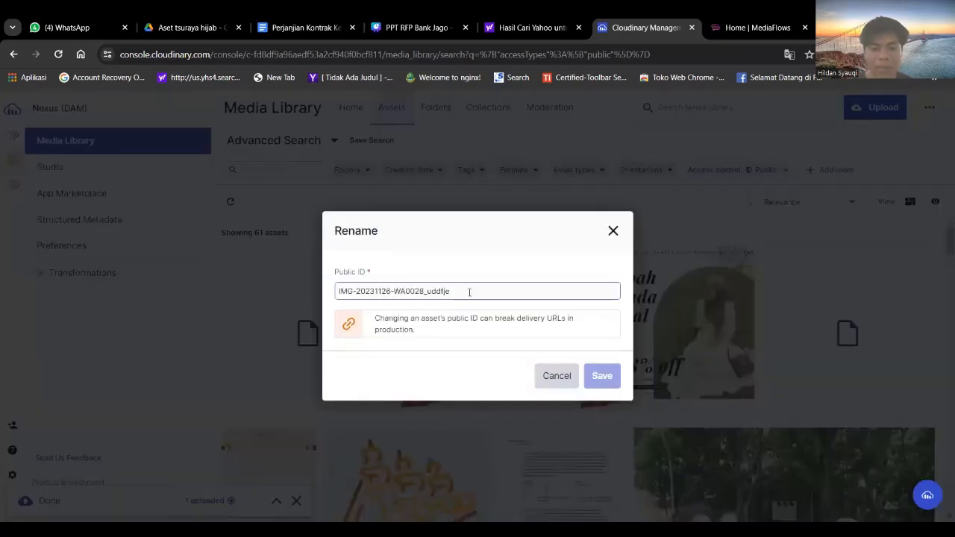
key("ctrl+a")
key("BackSpace")
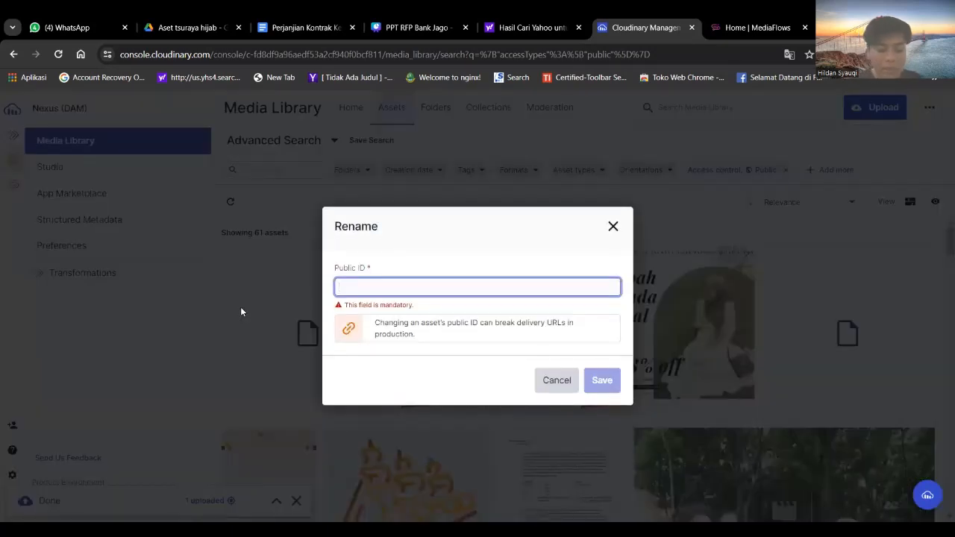
type("Aset ")
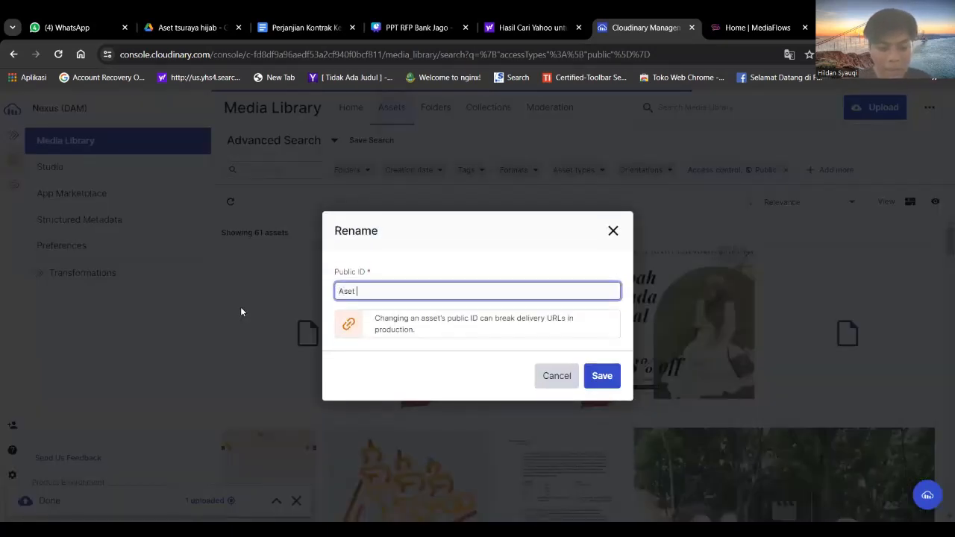
type("Digital Hijab")
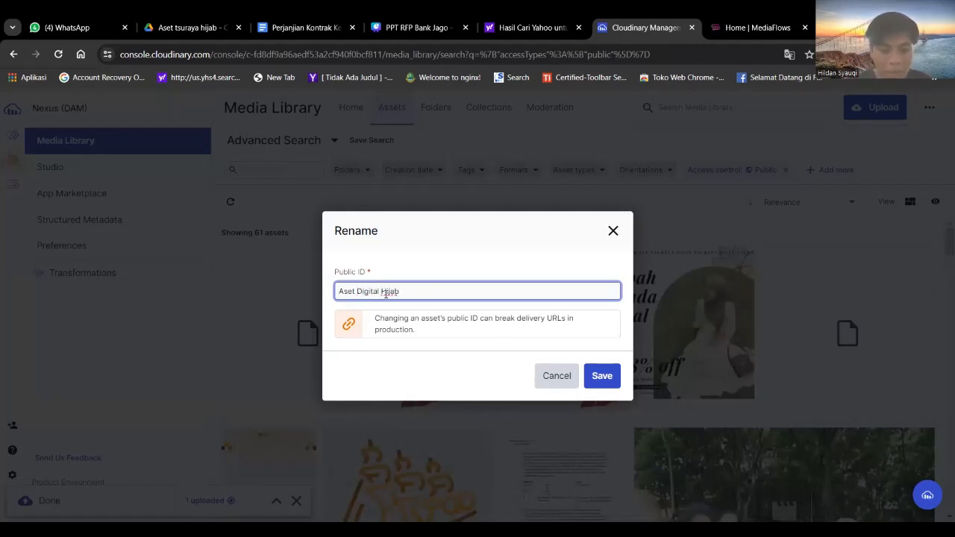
type("Campaign")
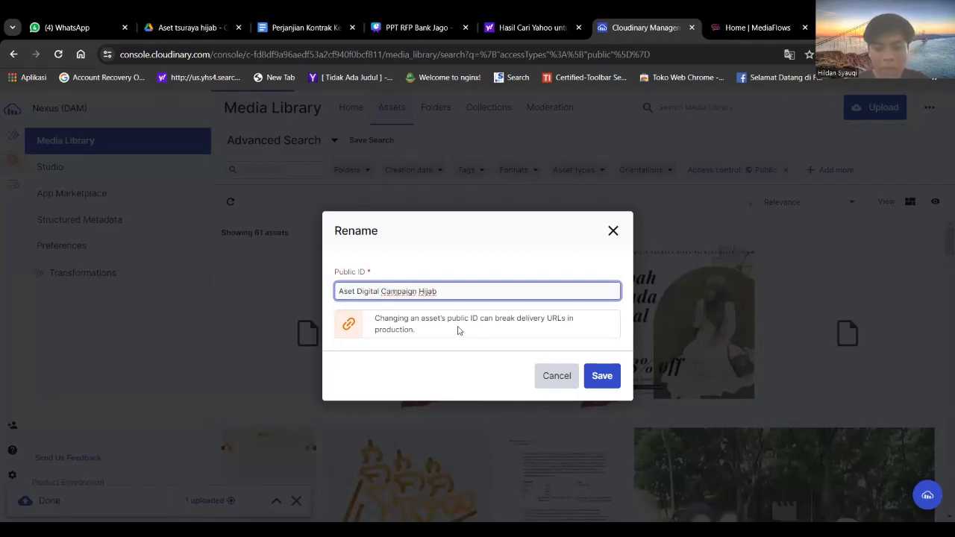
left_click(586, 378)
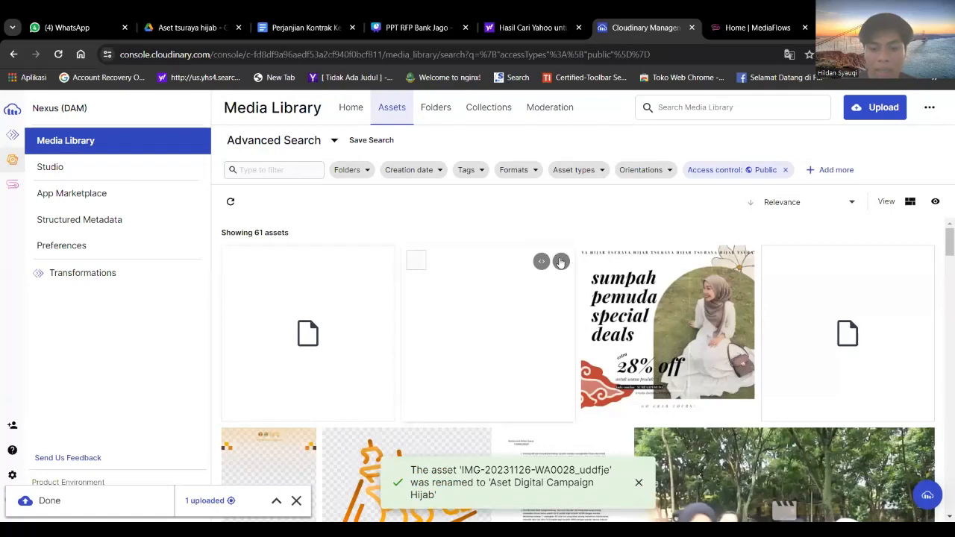
Download the original JPG of the renamed hijab image and save it as "Aset Digital Campaign Hijab.jpg" in the "aset" folder.
left_click(560, 261)
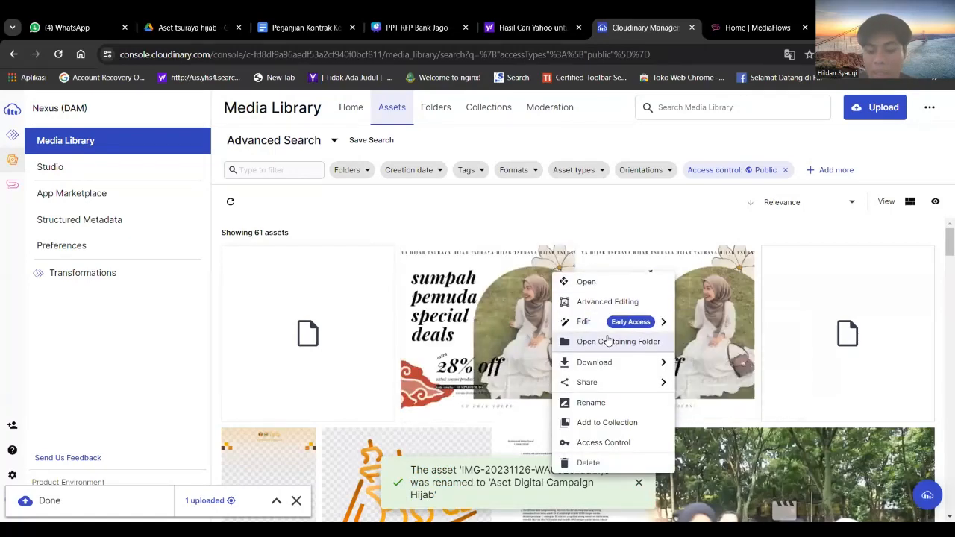
mouse_move(629, 361)
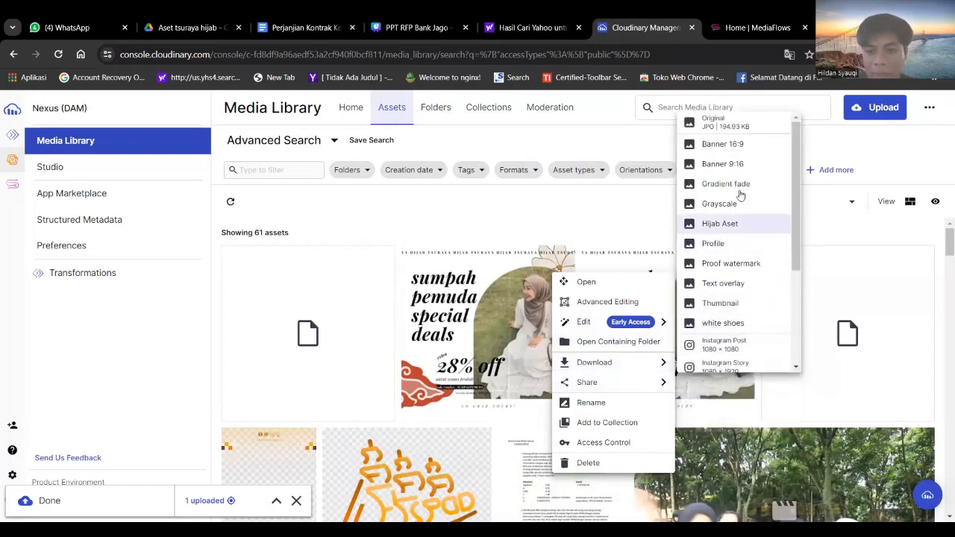
left_click(743, 127)
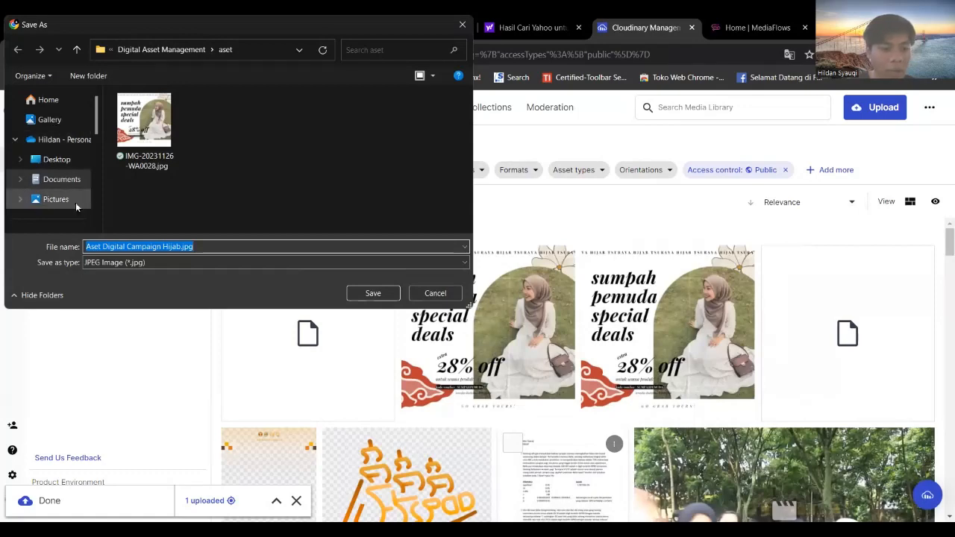
left_click(357, 293)
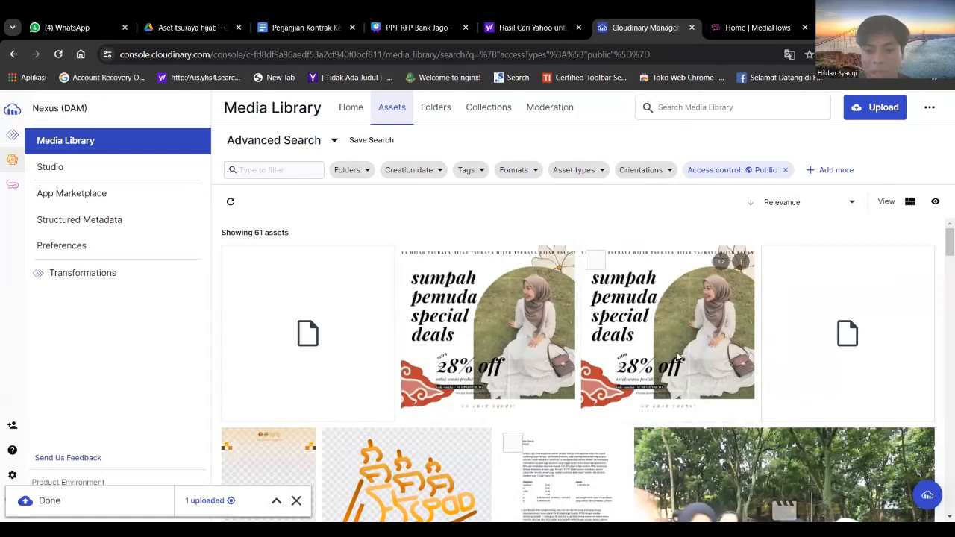
Delete the duplicate "sumpah pemuda special deals" image, IMG-20231126-WA0028_mshwwl.jpg.
left_click(744, 269)
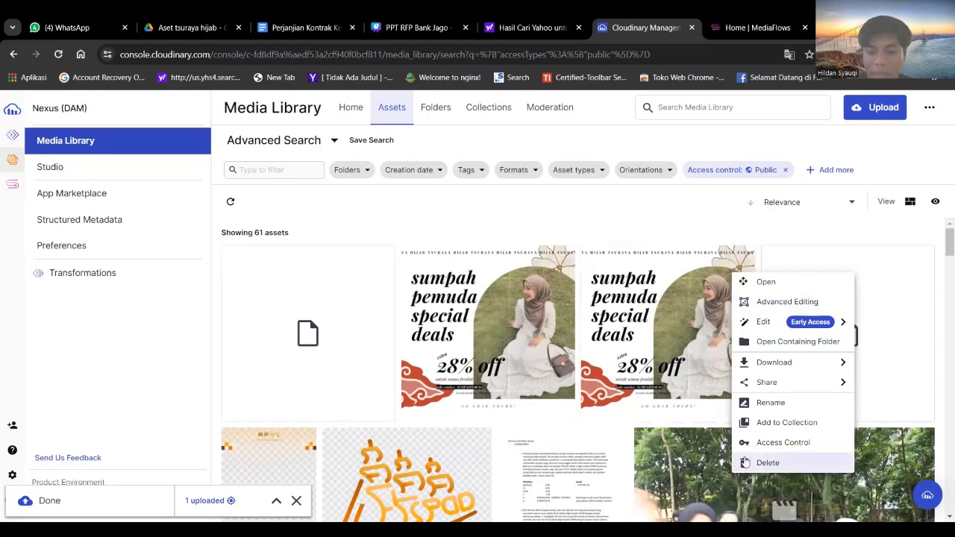
left_click(766, 463)
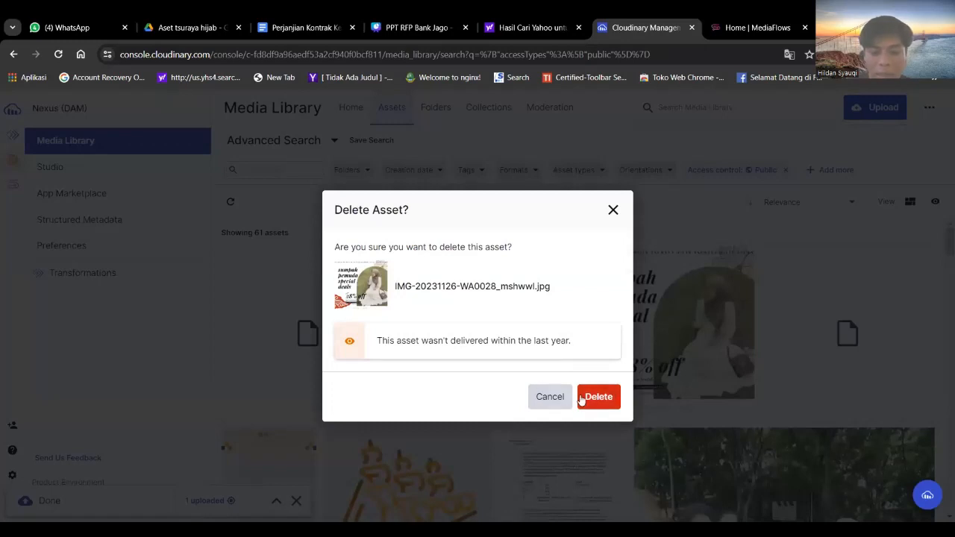
left_click(593, 397)
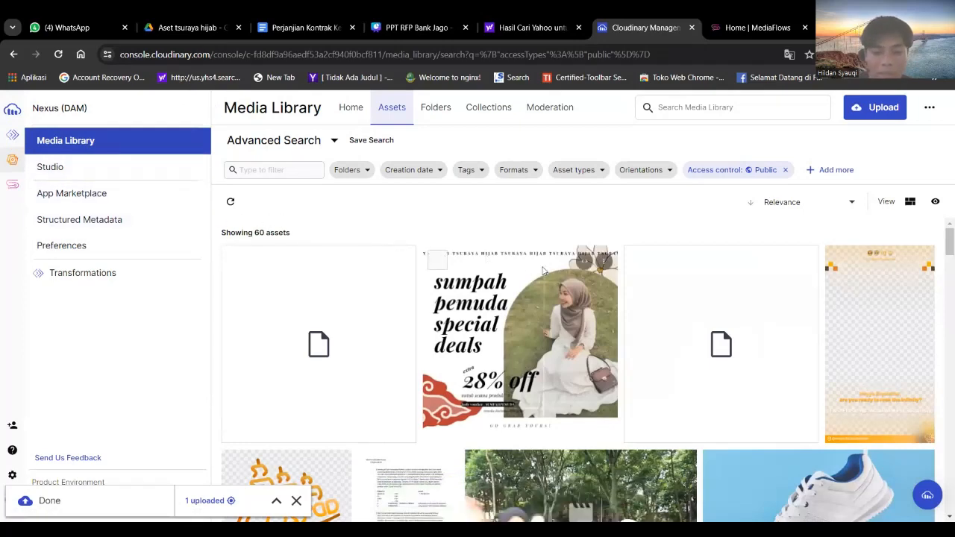
Copy the internal invite link for sharing the remaining hijab campaign image.
left_click(603, 263)
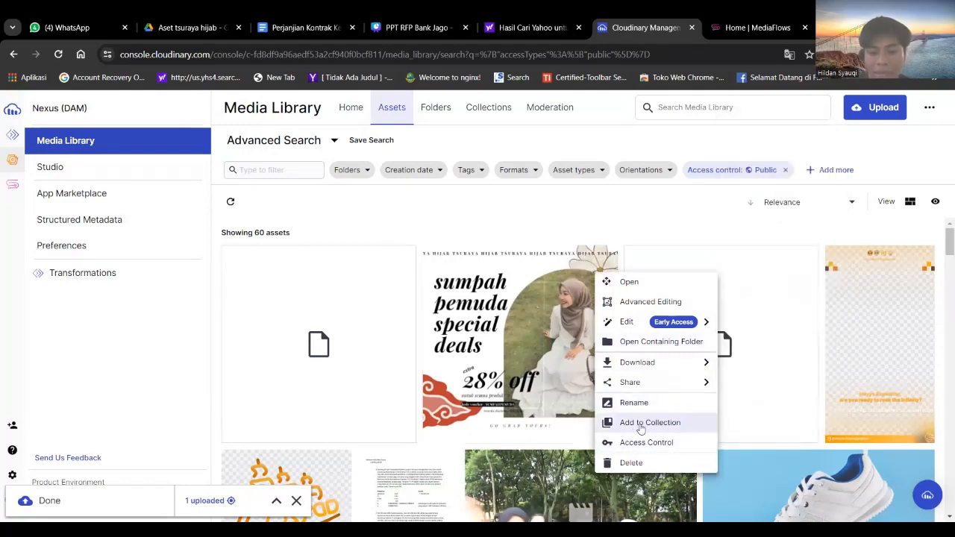
mouse_move(675, 381)
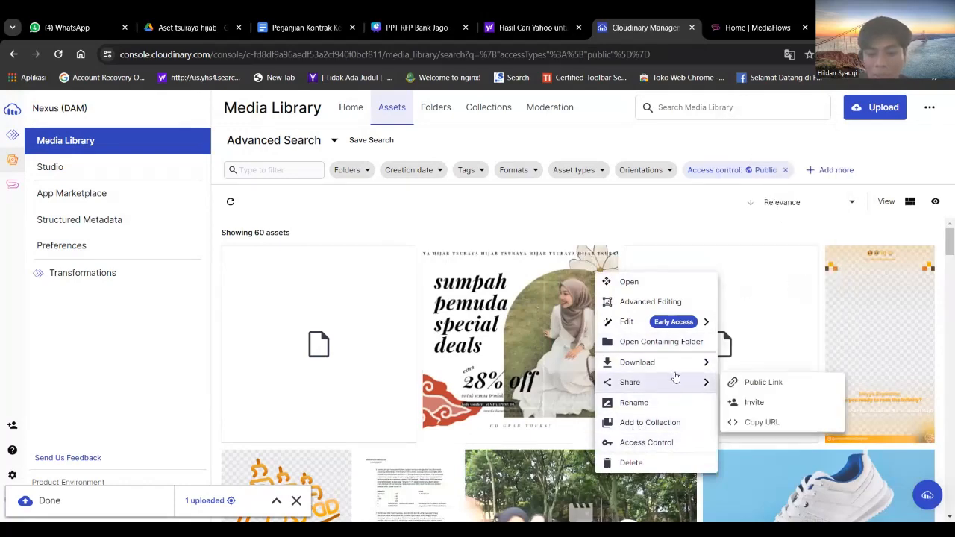
left_click(752, 402)
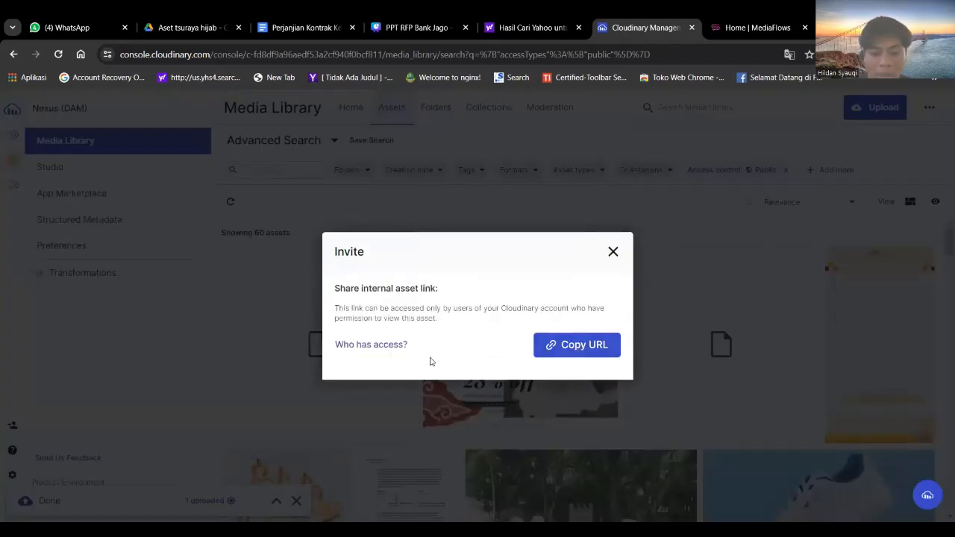
left_click(552, 351)
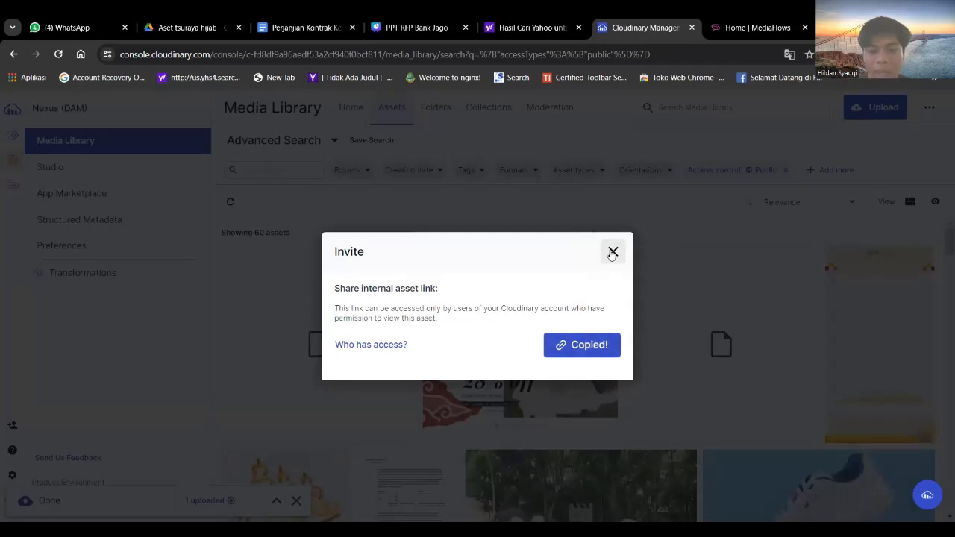
left_click(612, 252)
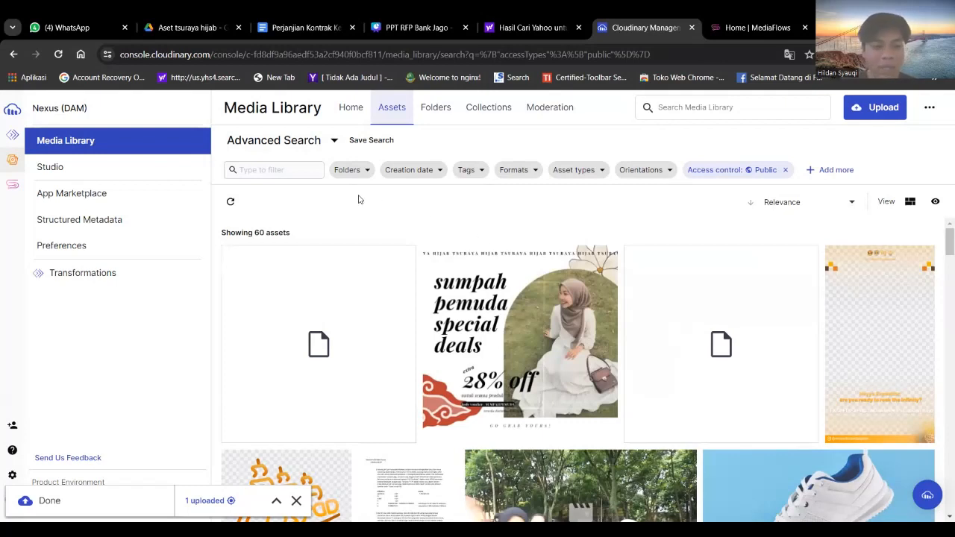
Open the Media Library preferences, followed by the User Management page in the settings.
left_click(187, 252)
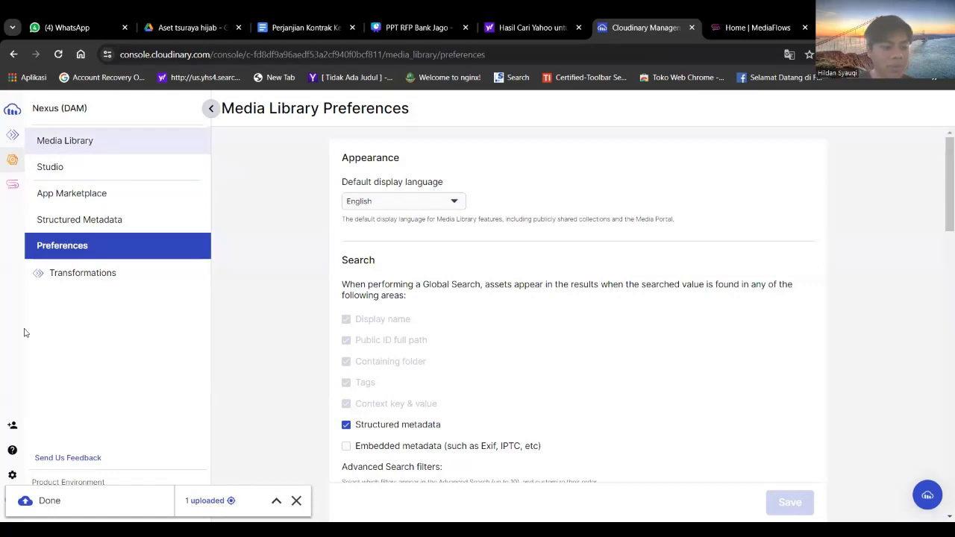
left_click(13, 473)
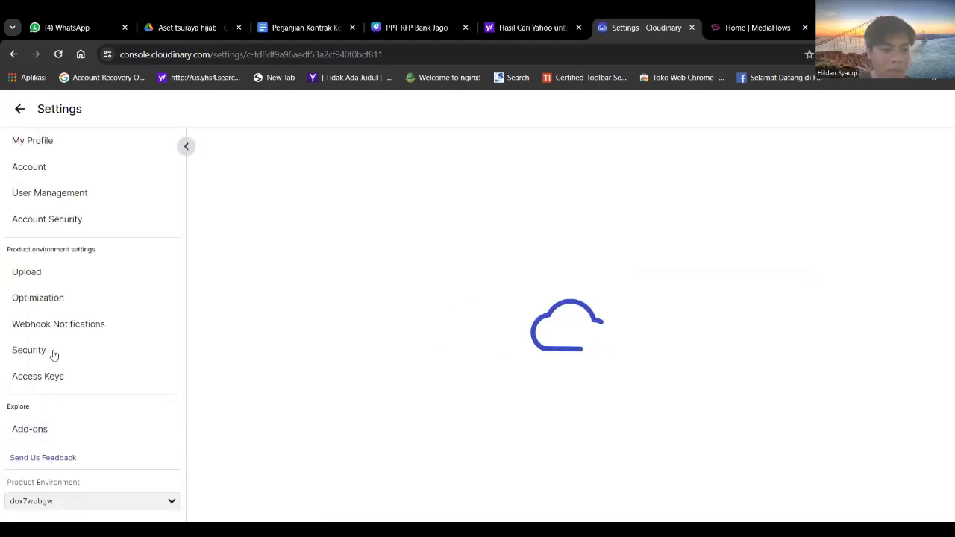
left_click(100, 192)
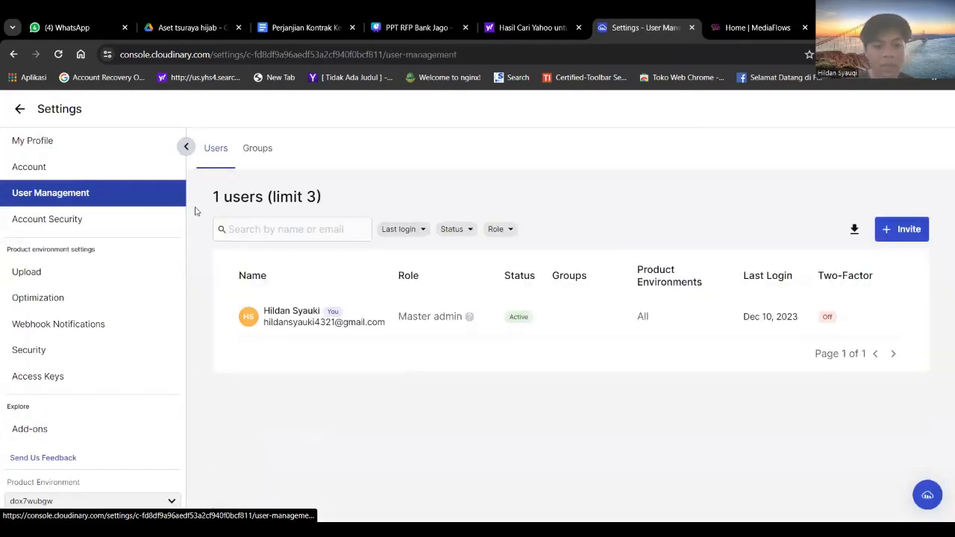